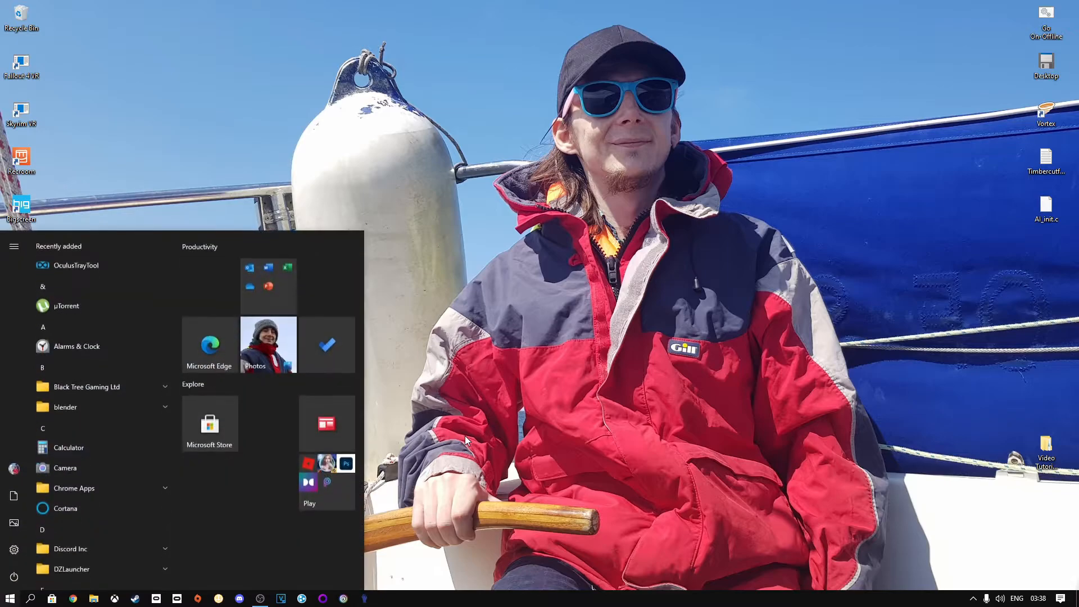
# Step: Open a remote desktop connection to the X5690-SERVER machine
pyautogui.write('rem')
pyautogui.press('Return')
pyautogui.press('Return')
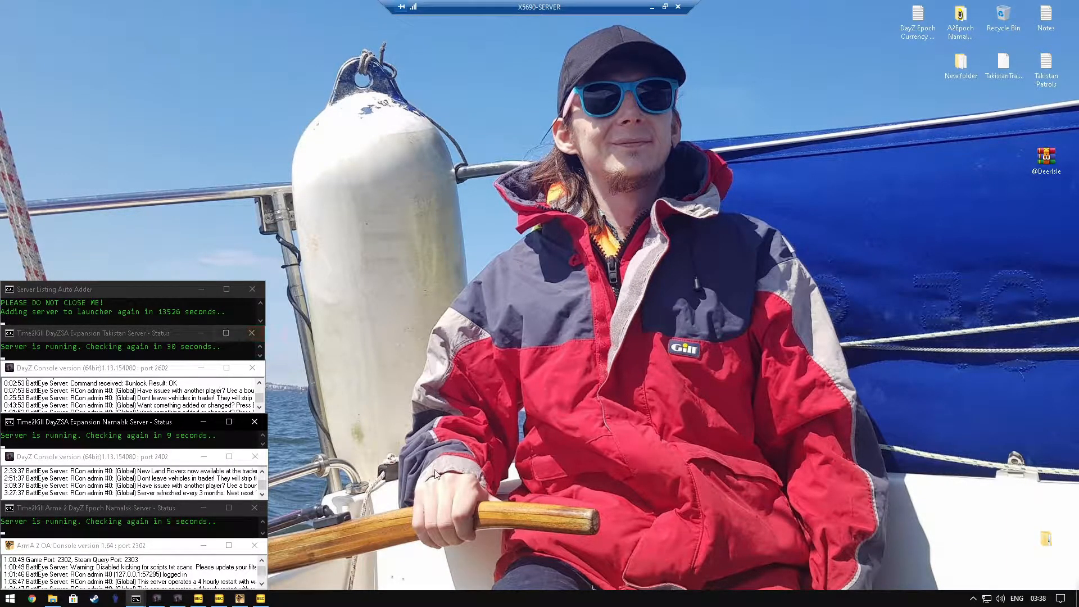
# Step: Open MyNotes from the Make a Basic DayZ SA Server folder in Notepad++ and highlight the first instruction
pyautogui.doubleClick(1045, 538)
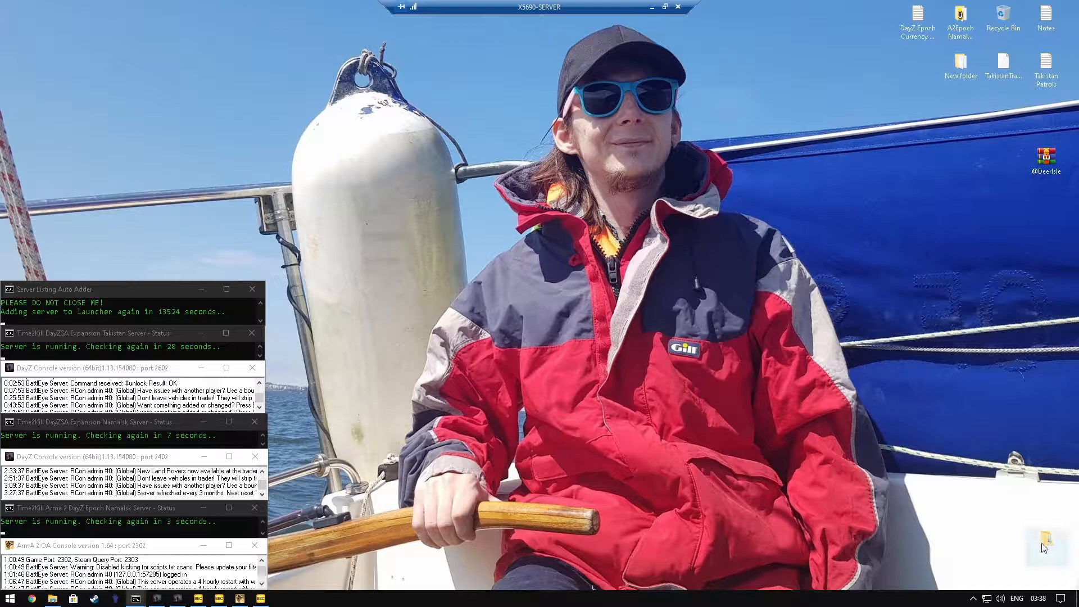
pyautogui.doubleClick(604, 277)
pyautogui.click(608, 289)
pyautogui.rightClick(608, 289)
pyautogui.click(676, 332)
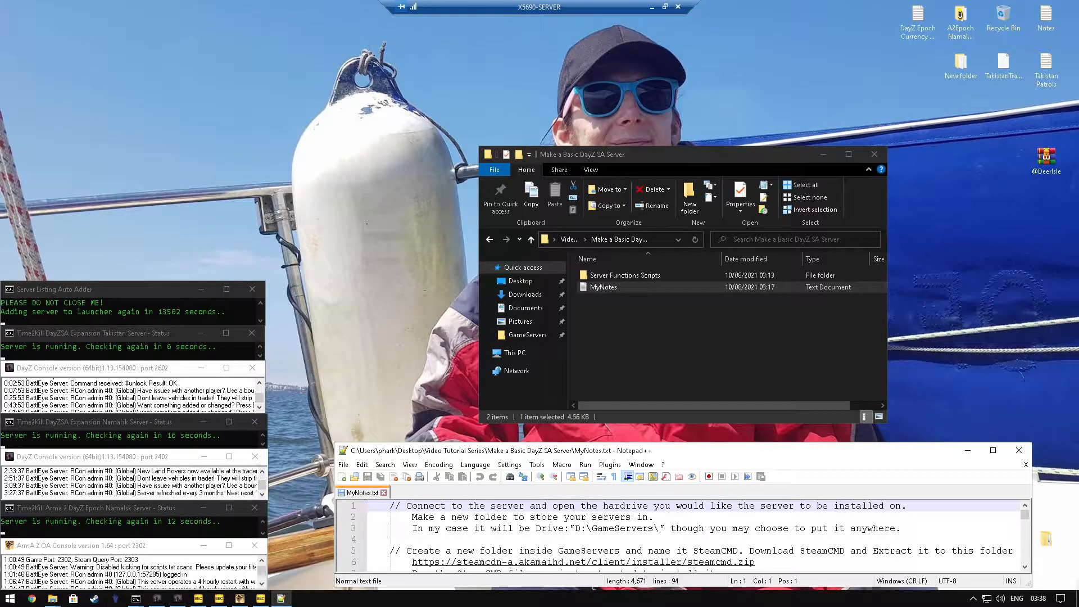
pyautogui.moveTo(406, 505); pyautogui.dragTo(682, 506)
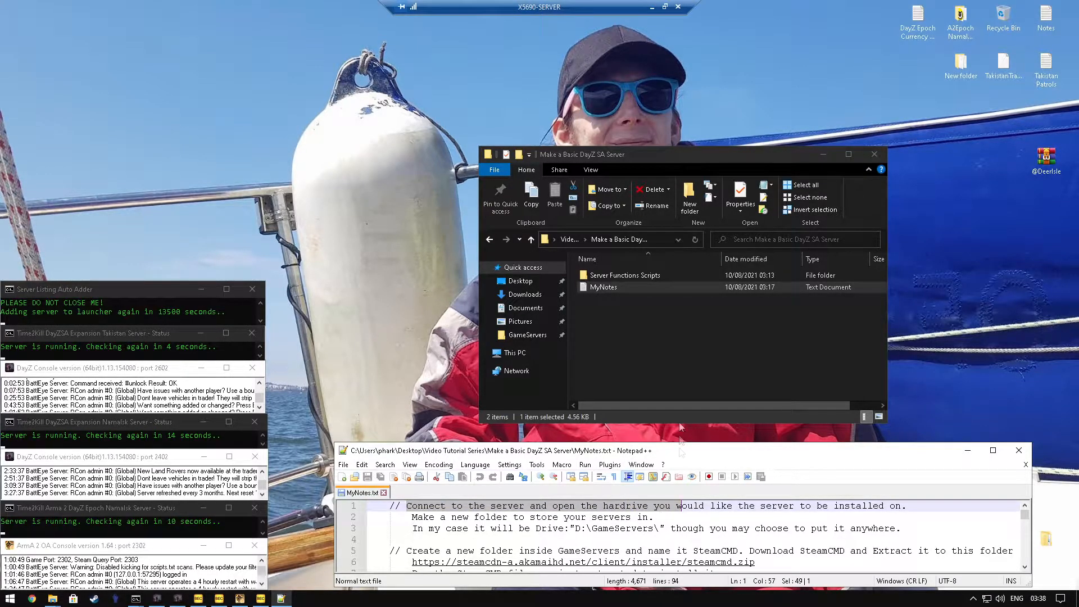
# Step: Open the GameServers folder on the Vault111 (D:) drive
pyautogui.click(637, 320)
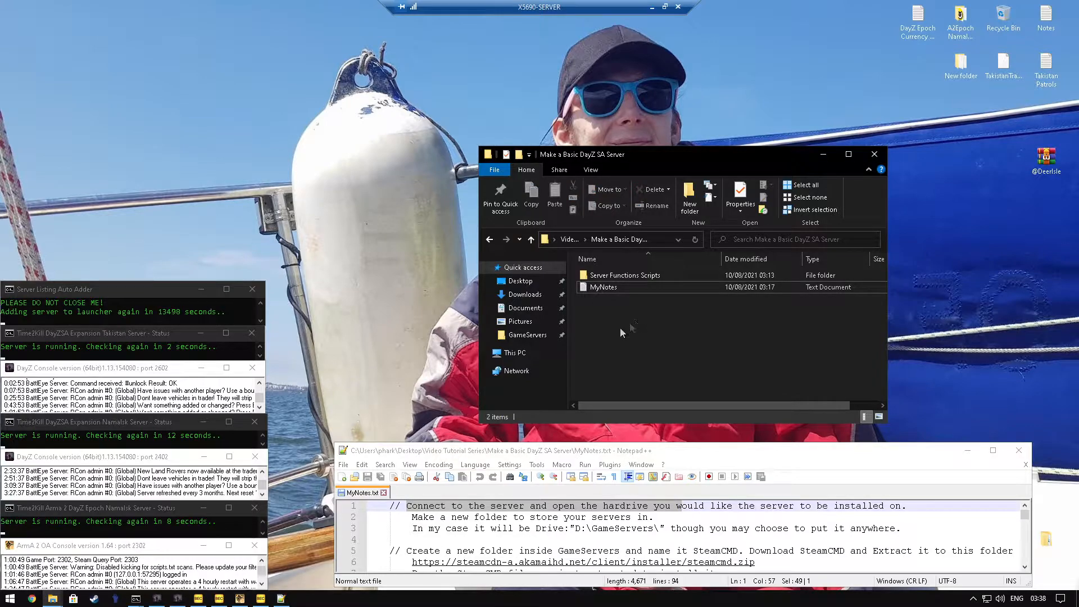
pyautogui.click(520, 352)
pyautogui.scroll(-1, 611, 350)
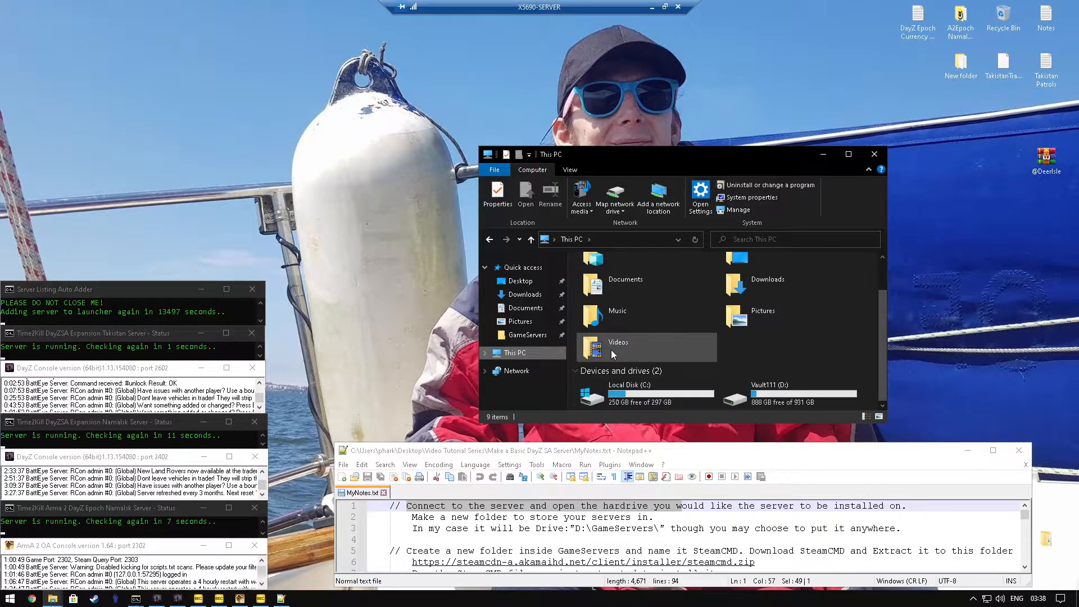
pyautogui.doubleClick(784, 390)
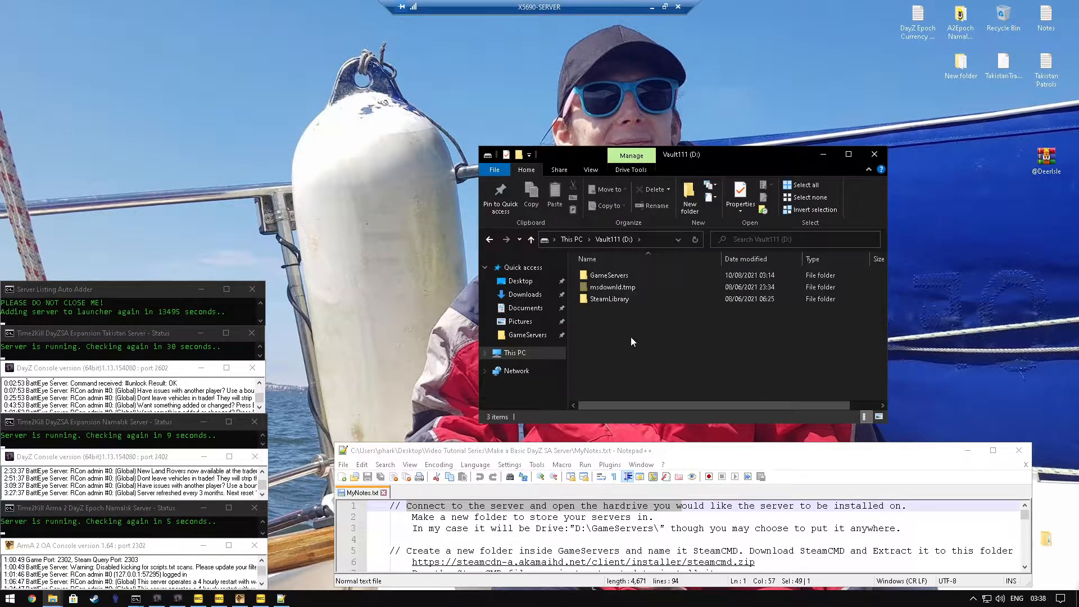
pyautogui.click(607, 278)
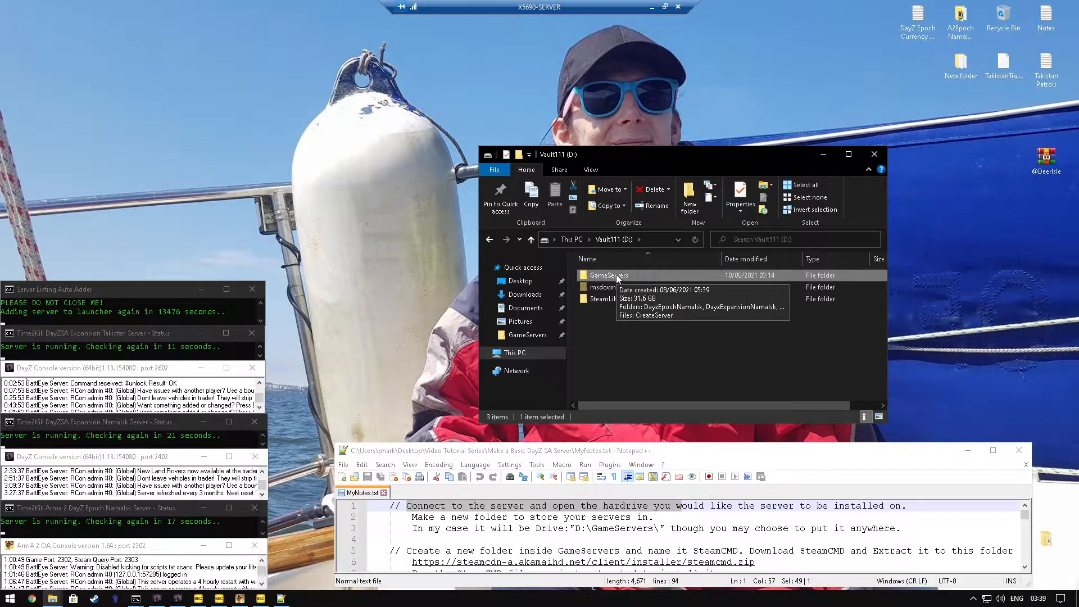
pyautogui.doubleClick(617, 275)
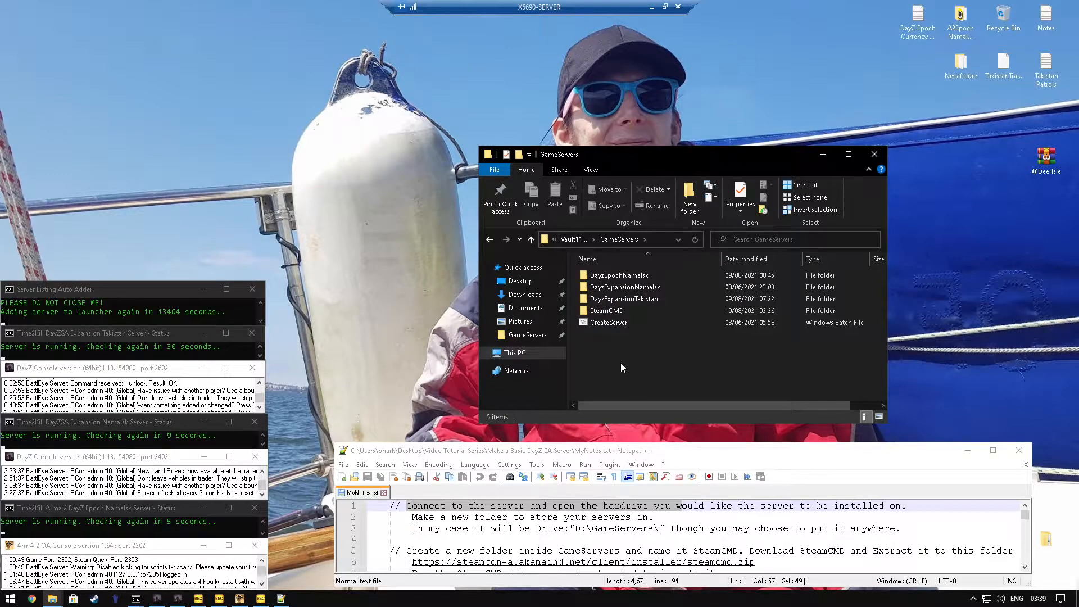
# Step: Download steamcmd.zip from the link in the notes and extract it to a steamcmd folder in Downloads
pyautogui.click(594, 313)
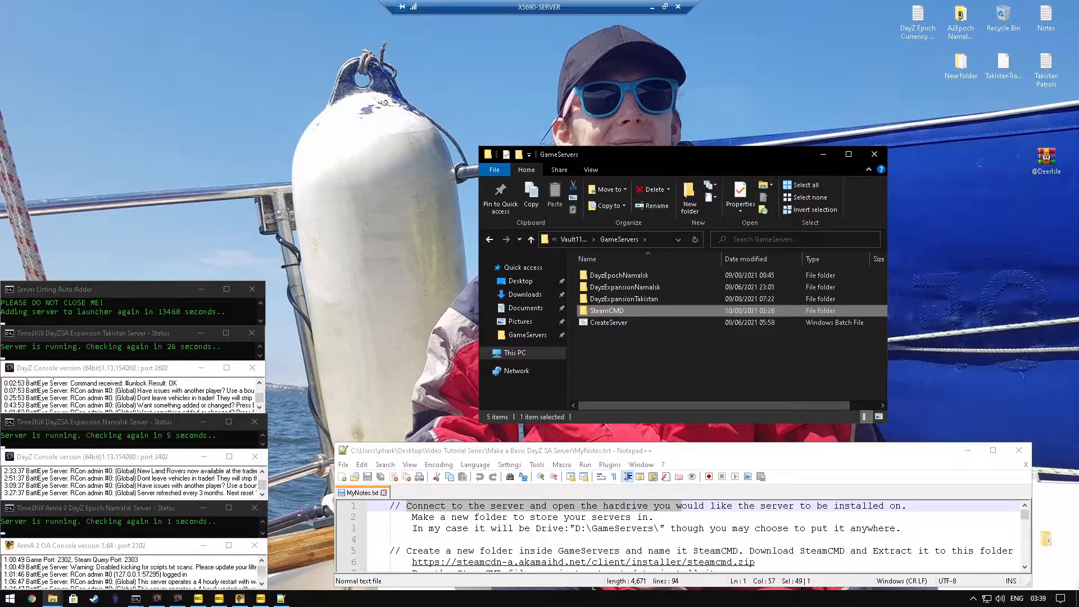
pyautogui.doubleClick(443, 566)
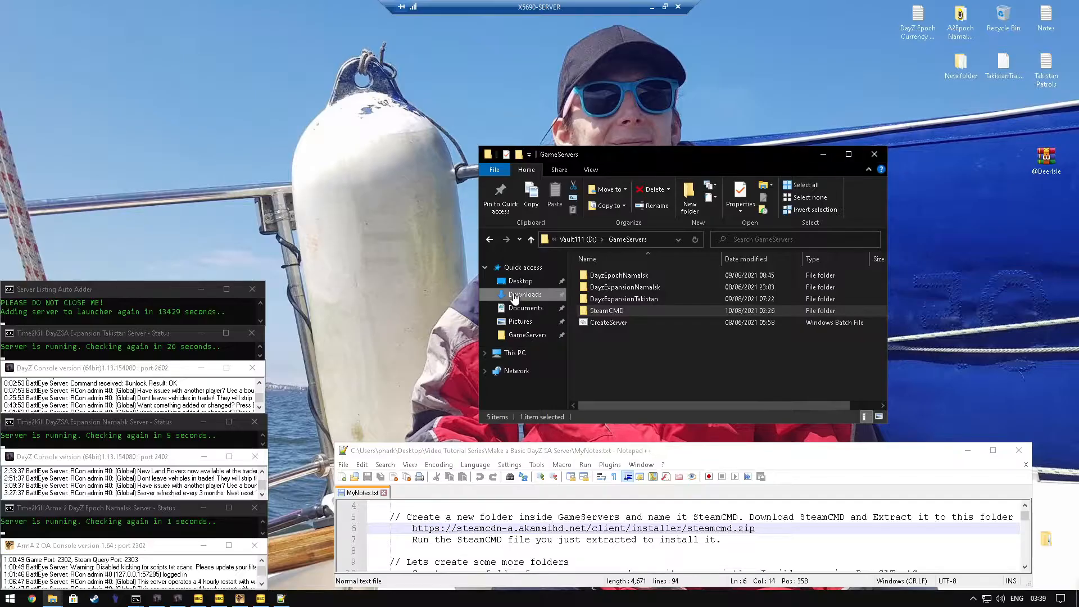
pyautogui.click(514, 297)
pyautogui.click(619, 291)
pyautogui.rightClick(621, 291)
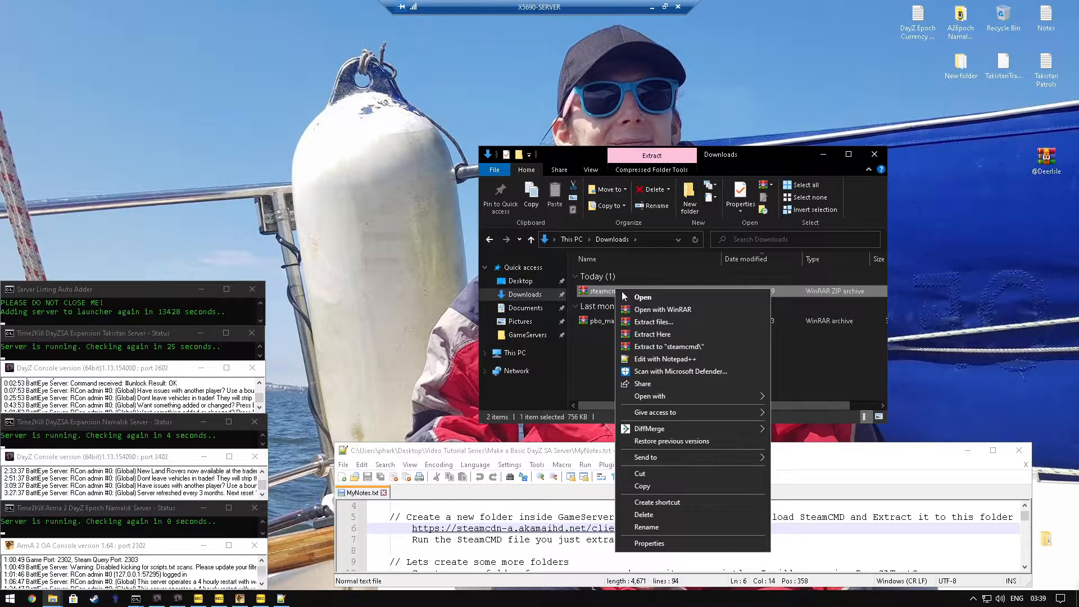
pyautogui.click(680, 347)
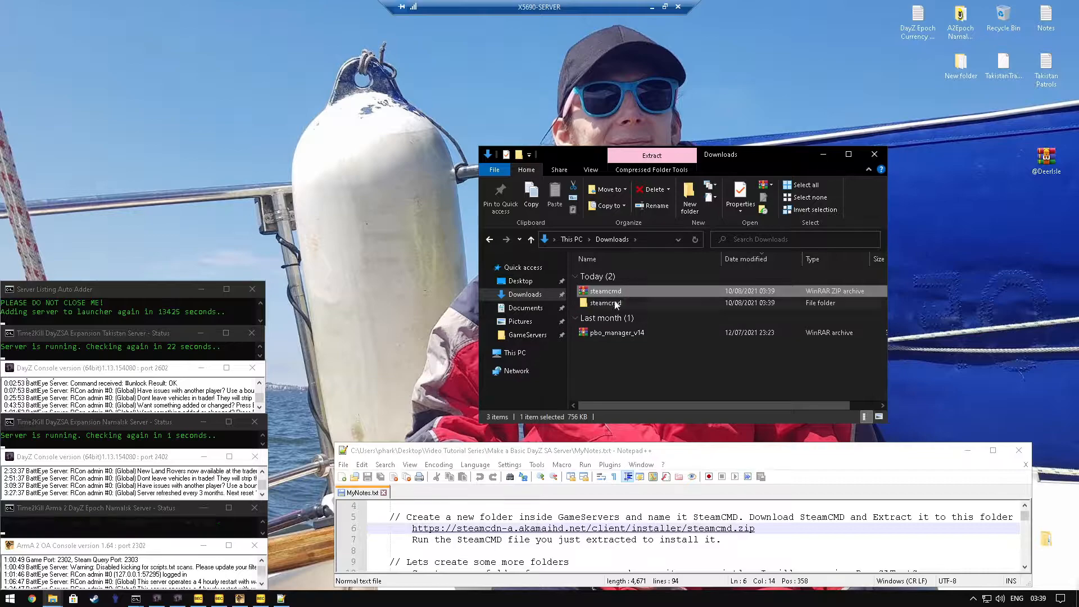
# Step: Copy the extracted steamcmd application and return to the GameServers folder
pyautogui.doubleClick(615, 304)
pyautogui.click(605, 277)
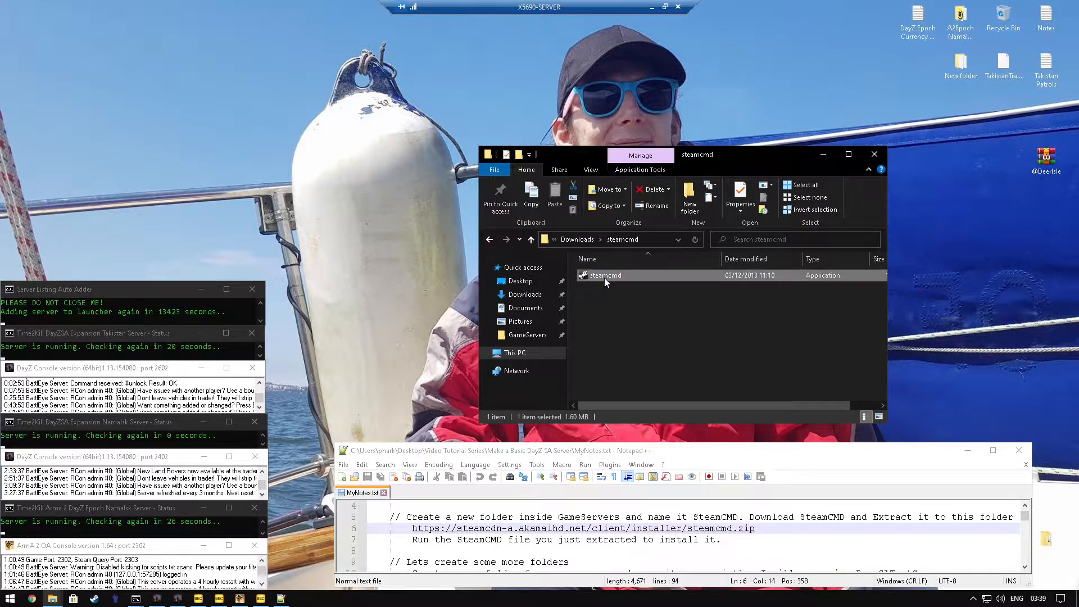
pyautogui.rightClick(604, 278)
pyautogui.click(636, 515)
pyautogui.click(527, 335)
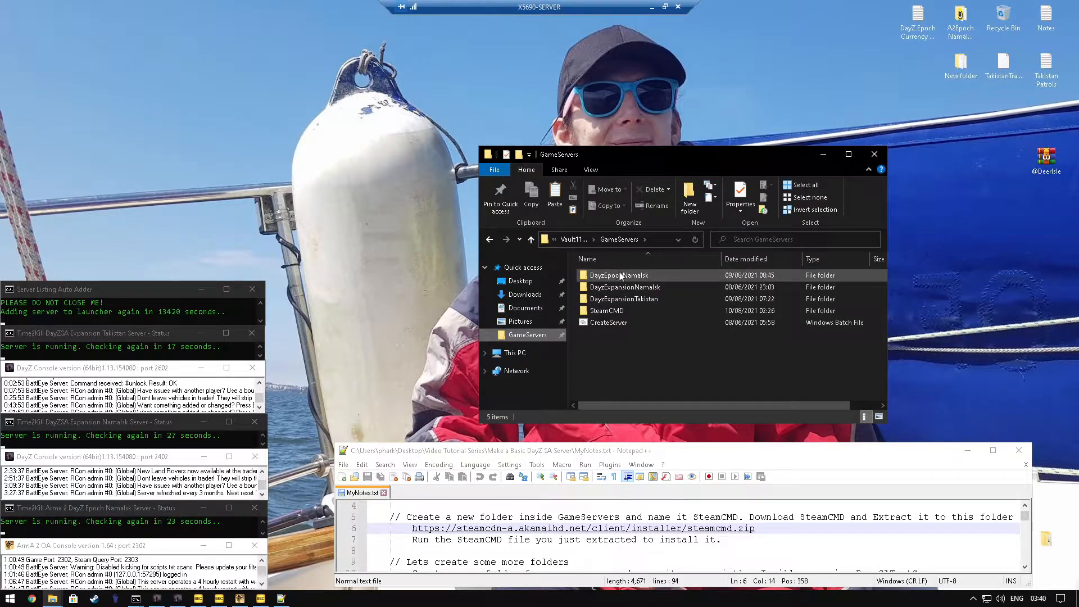
# Step: Examine the installed files and folders inside the SteamCMD folder of GameServers
pyautogui.doubleClick(600, 310)
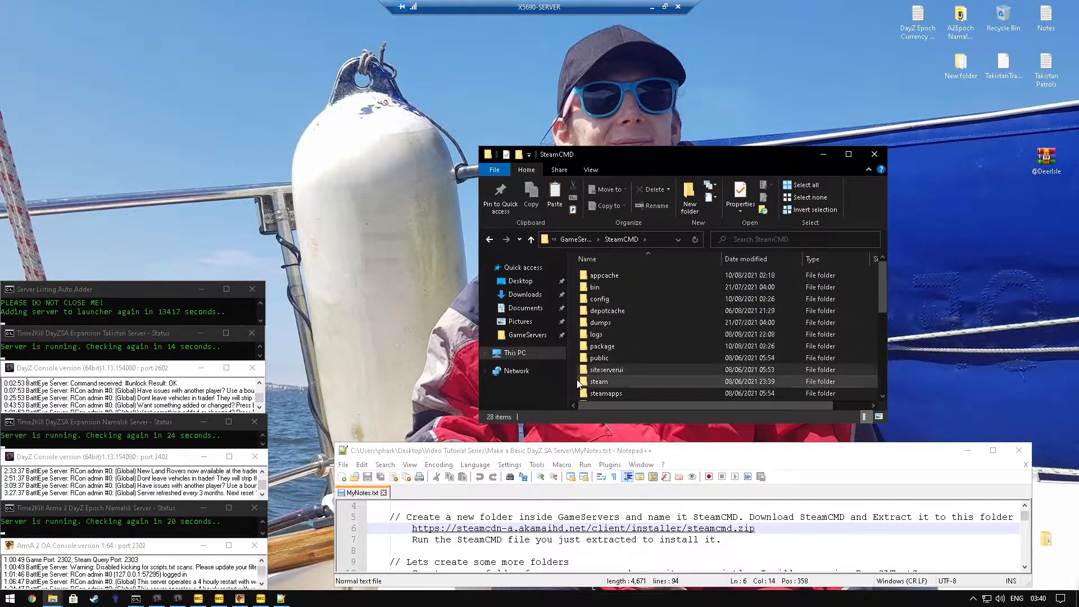
pyautogui.hotkey('alt', 'Left')
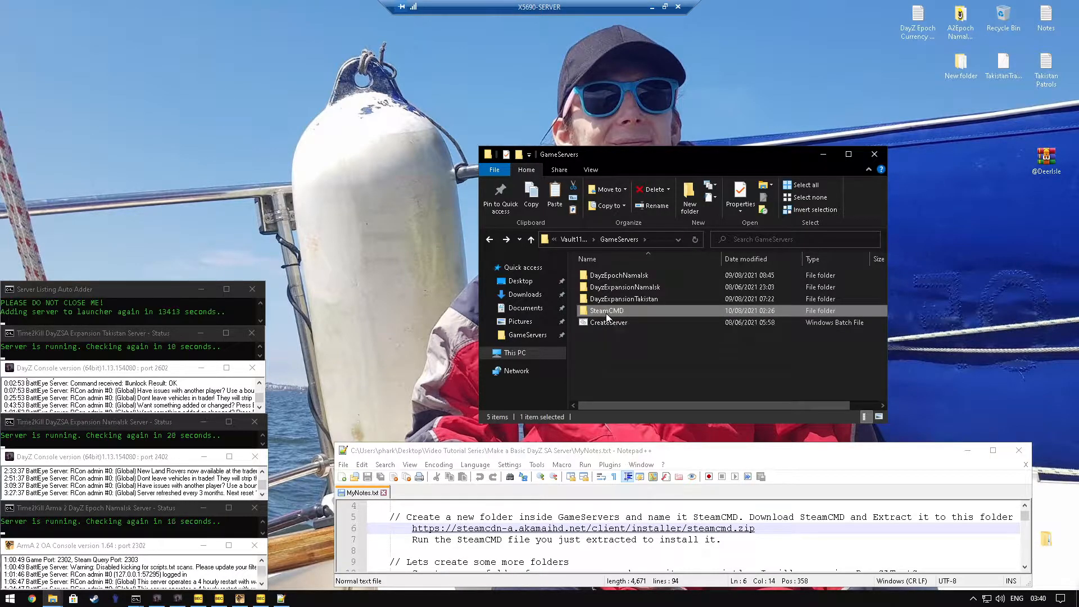
pyautogui.doubleClick(607, 311)
pyautogui.scroll(-3, 612, 278)
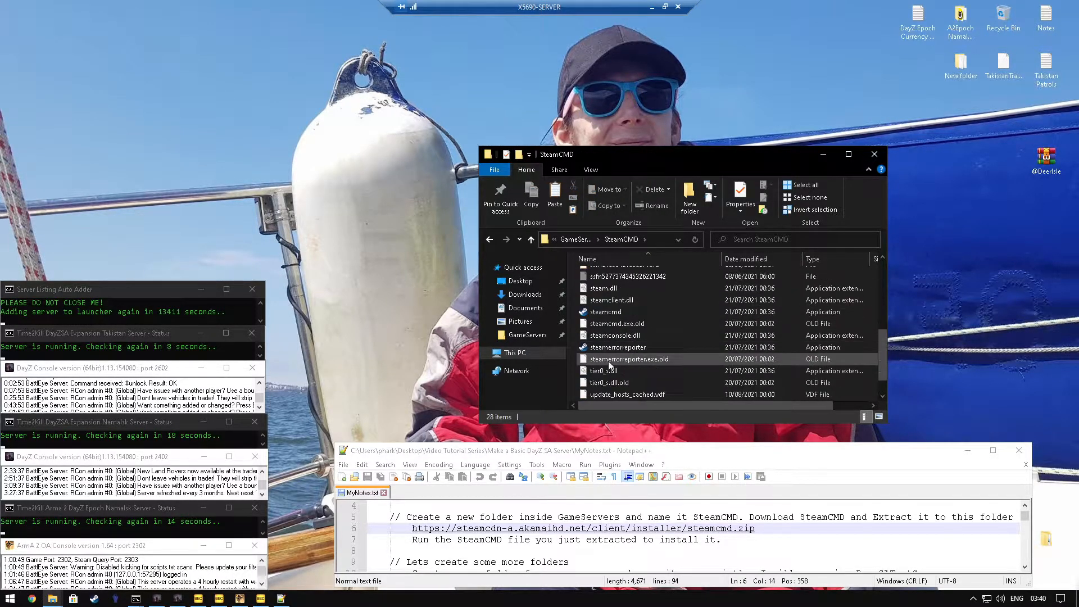
pyautogui.scroll(3, 607, 382)
pyautogui.scroll(-6, 608, 274)
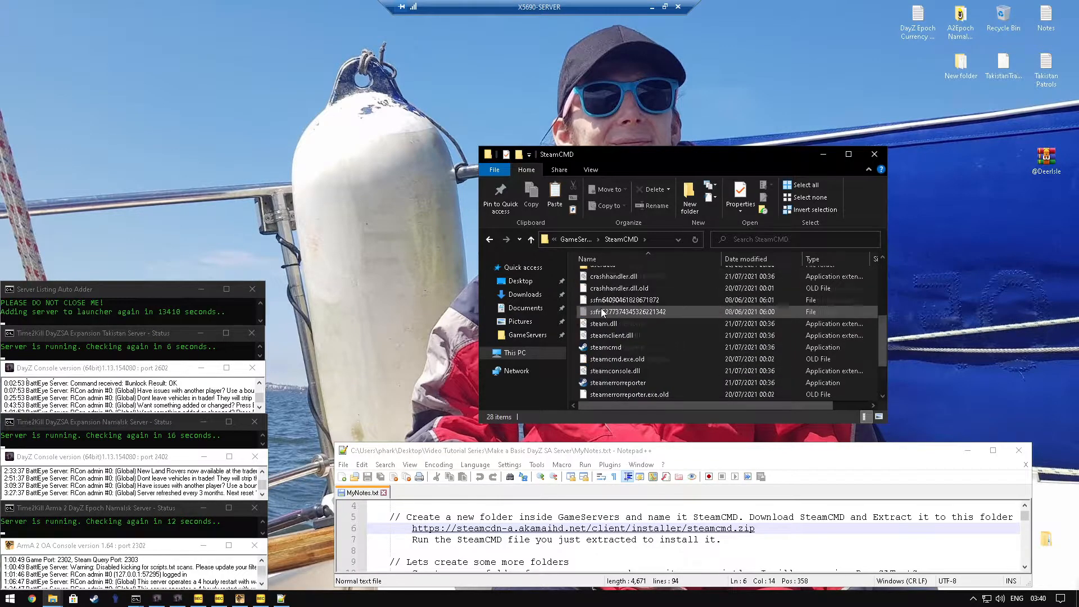
pyautogui.scroll(5, 599, 396)
pyautogui.scroll(1, 599, 396)
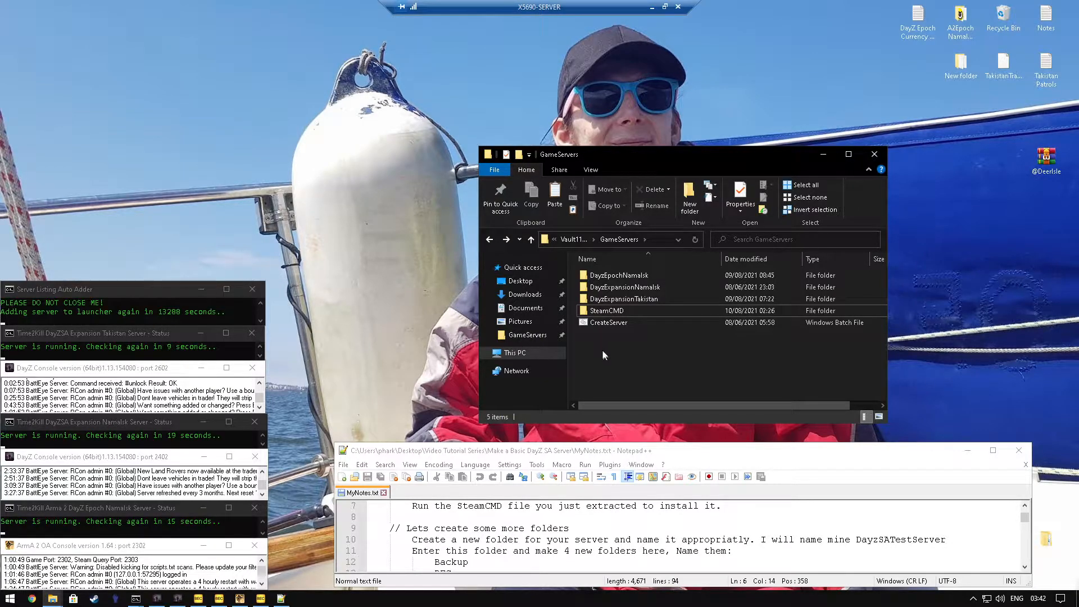
# Step: Create a new folder named DayzSATestServer inside GameServers
pyautogui.rightClick(602, 349)
pyautogui.moveTo(660, 478)
pyautogui.click(770, 480)
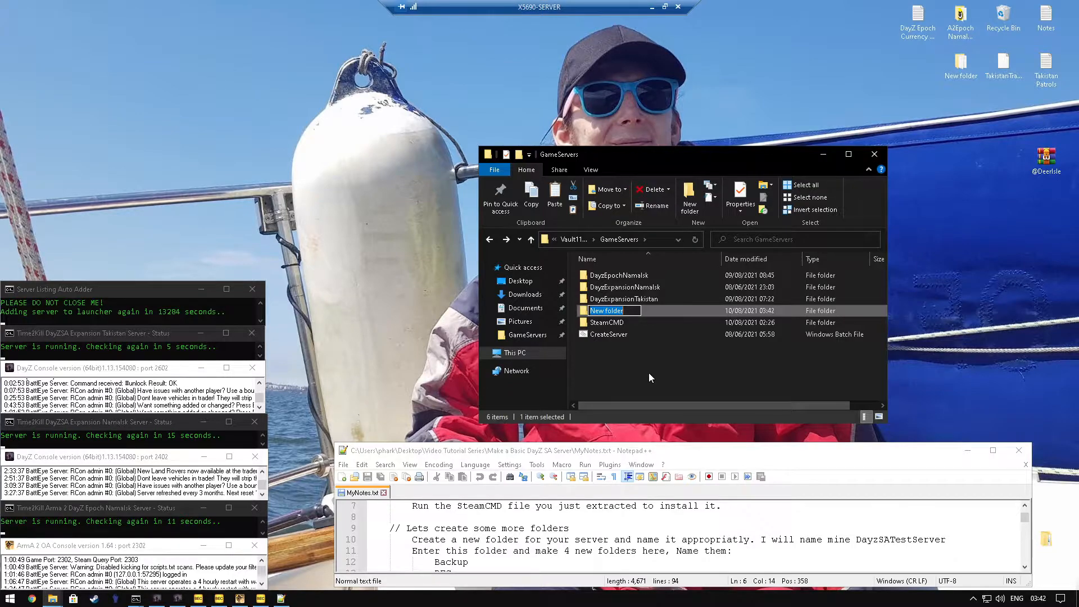
pyautogui.write('Day')
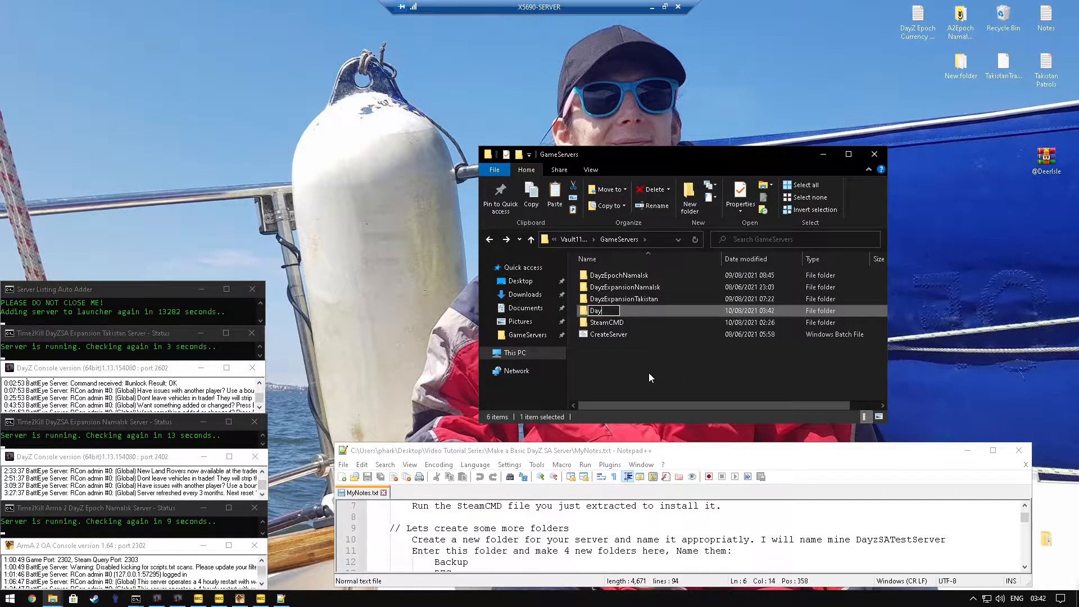
pyautogui.write('zSATestServer')
pyautogui.press('Return')
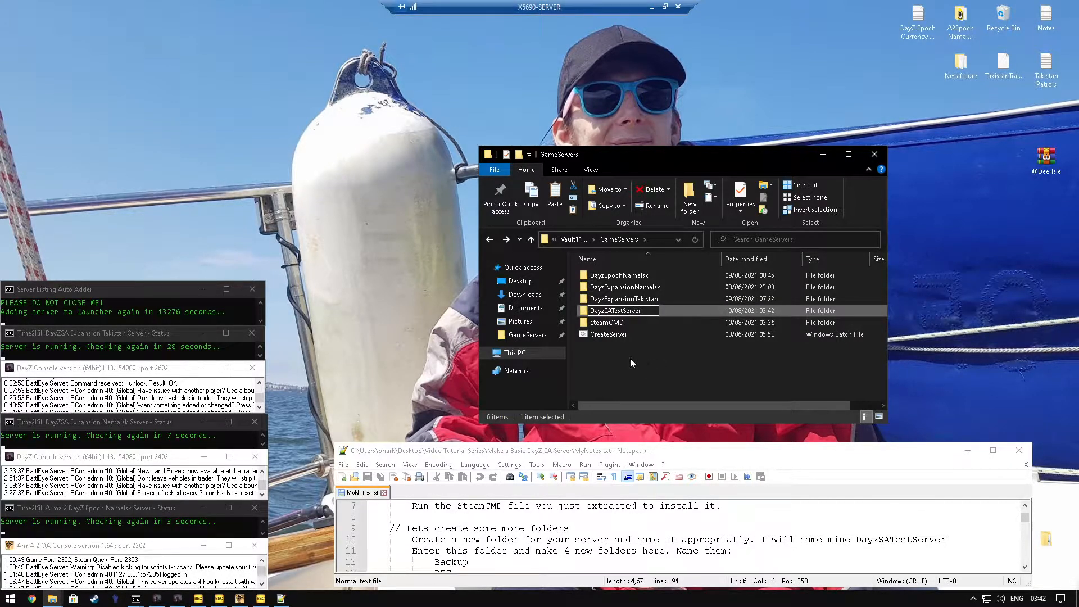
# Step: Create a new folder inside DayzSATestServer and duplicate it three times to make four folders
pyautogui.doubleClick(615, 310)
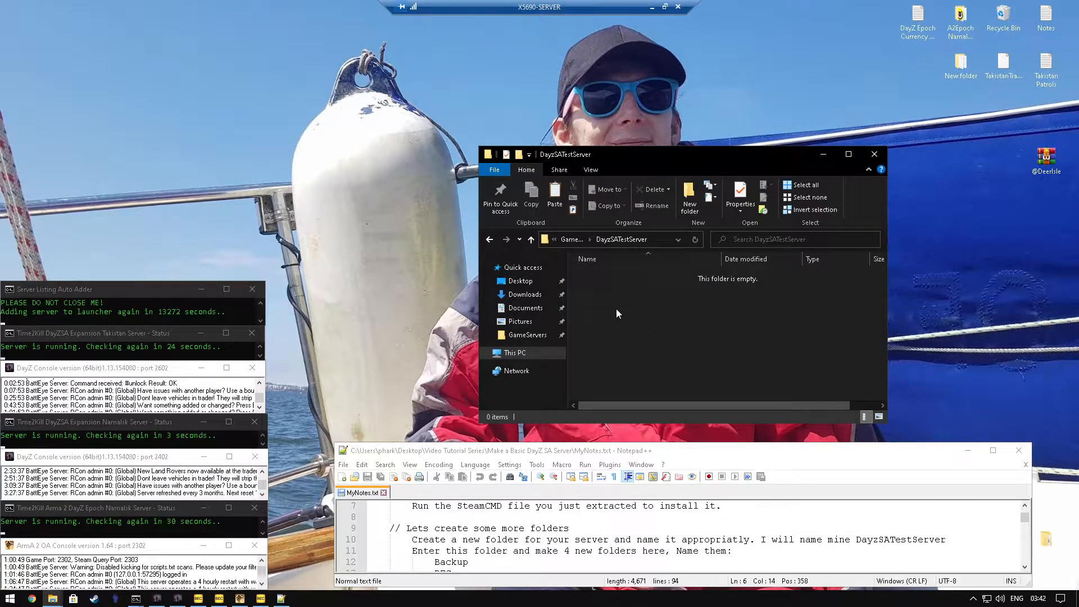
pyautogui.rightClick(616, 308)
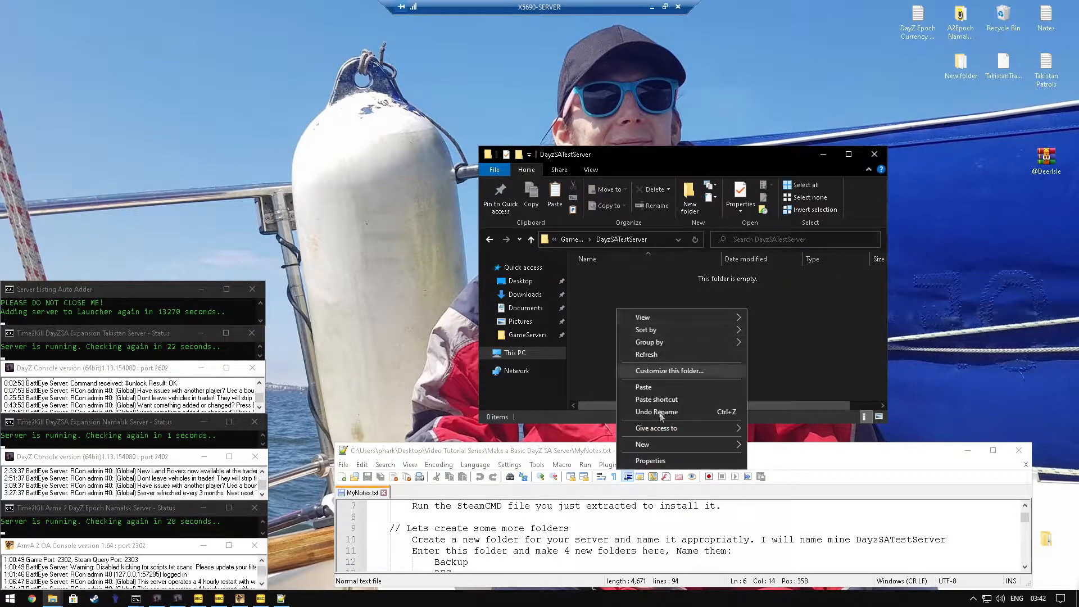
pyautogui.moveTo(703, 445)
pyautogui.click(798, 442)
pyautogui.click(625, 275)
pyautogui.hotkey('ctrl', 'c')
pyautogui.hotkey('ctrl', 'v')
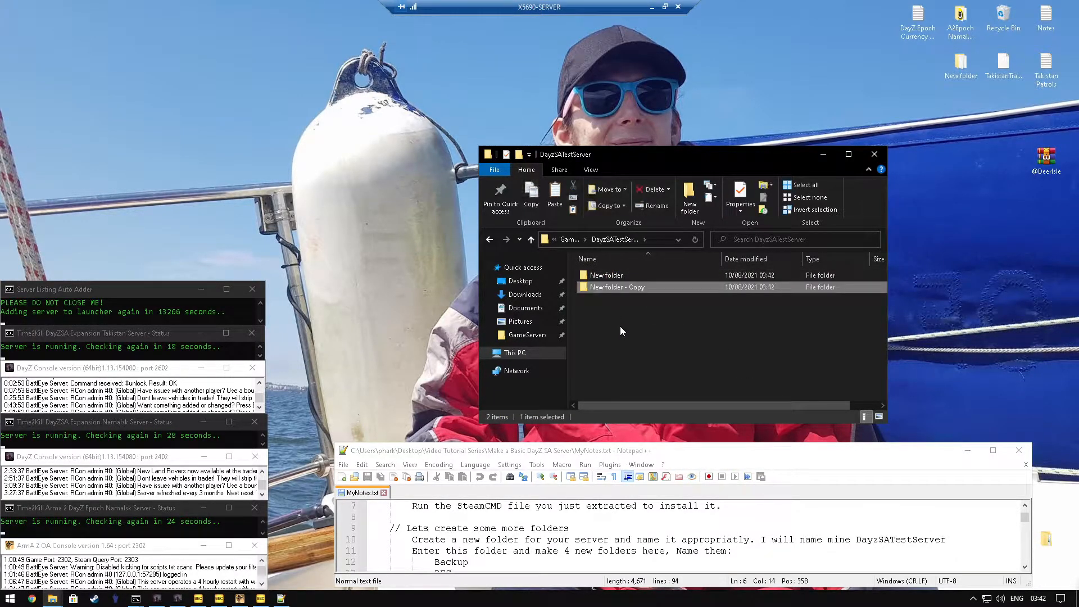
pyautogui.hotkey('ctrl', 'v')
pyautogui.hotkey('ctrl', 'v')
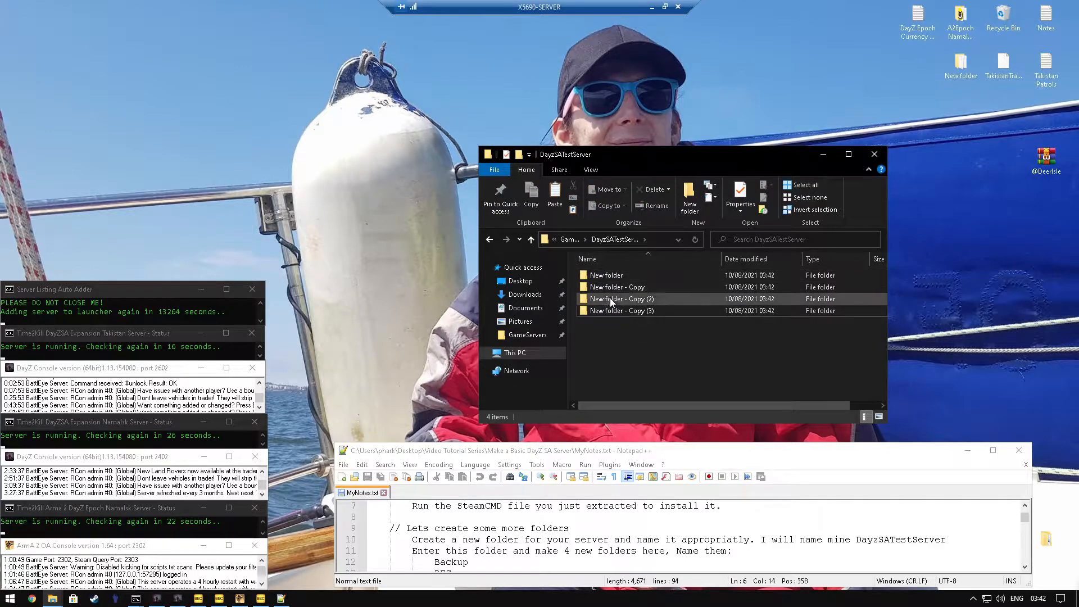
# Step: Rename the first two new folders as Backup and BEC, following the notes
pyautogui.scroll(-1, 618, 533)
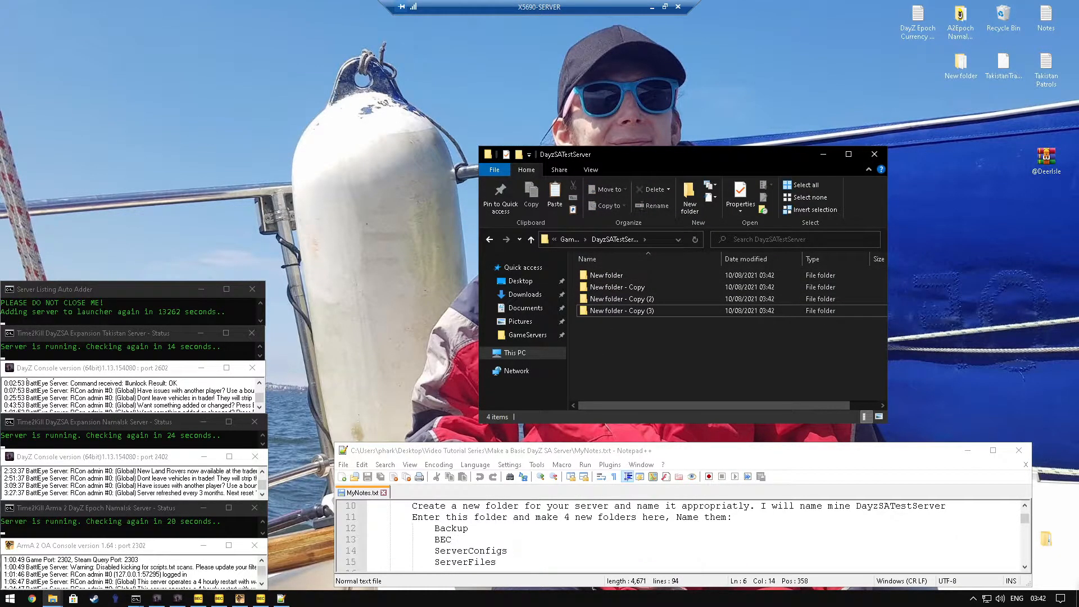
pyautogui.click(607, 276)
pyautogui.click(615, 275)
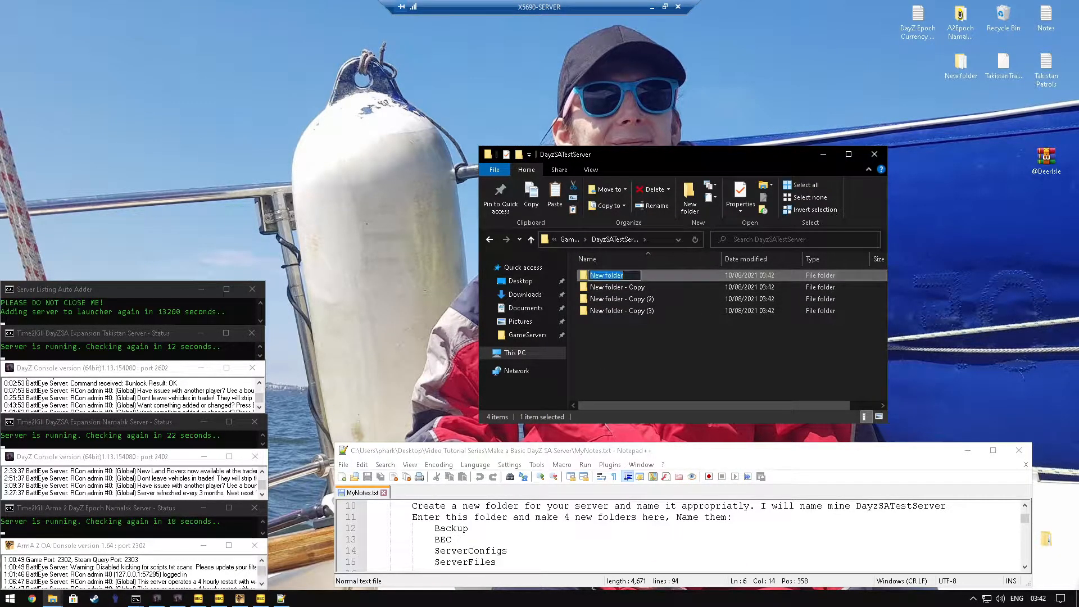
pyautogui.write('Backup')
pyautogui.click(614, 286)
pyautogui.click(614, 285)
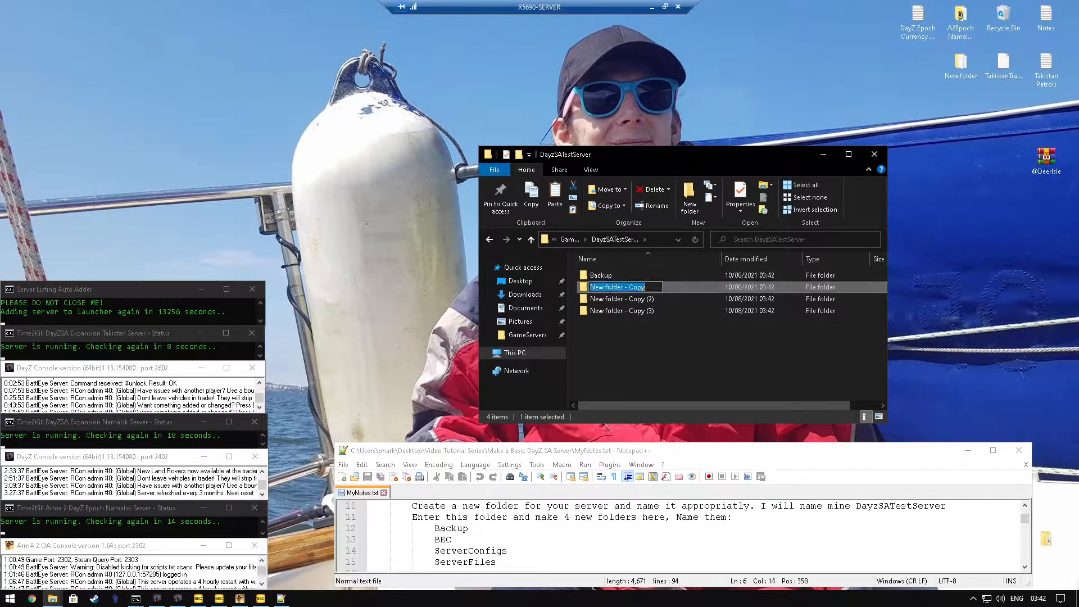
pyautogui.write('BEC')
# Step: Rename the "New folder - Copy (2)" folder as ServerConfigs
pyautogui.click(610, 299)
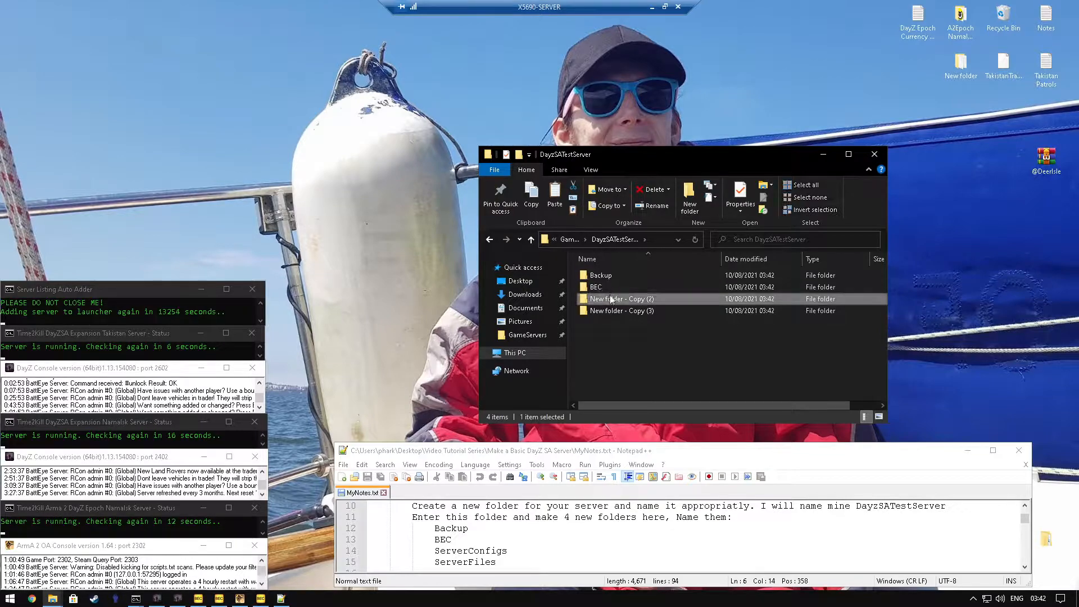
pyautogui.click(611, 299)
pyautogui.write('Se')
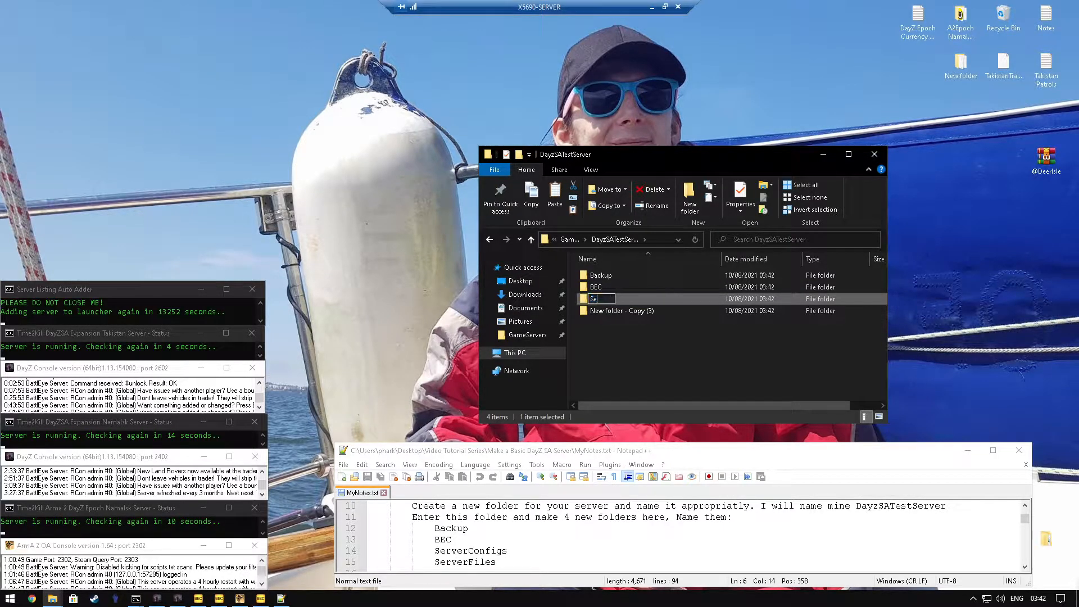
pyautogui.write('rverConfigs')
pyautogui.press('Return')
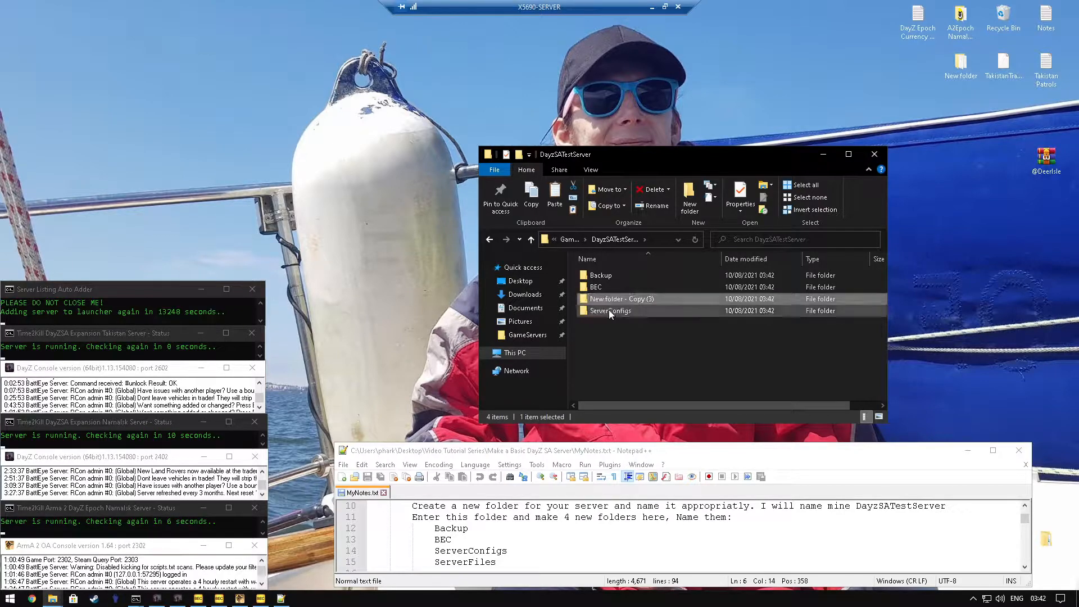
# Step: Rename the "New folder - Copy (3)" folder inside DayzSATestServer as ServerFiles
pyautogui.click(603, 299)
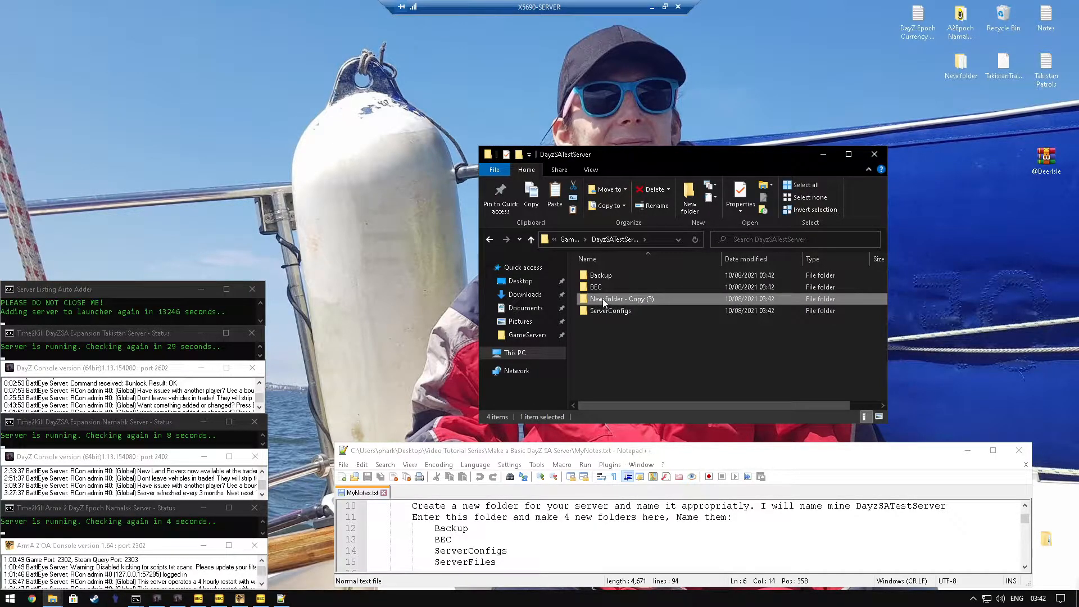
pyautogui.press('F2')
pyautogui.write('Se')
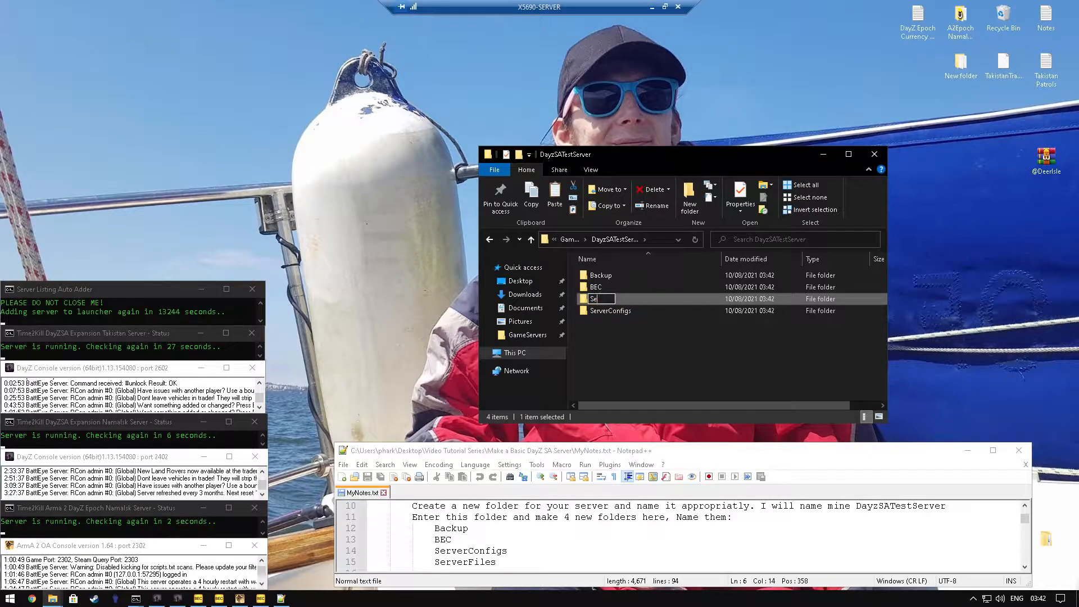
pyautogui.write('rverFiles')
pyautogui.press('Return')
pyautogui.click(640, 345)
# Step: Download CreateServer.bat from the Dropbox link on line 18 of the notes, keep the file despite the warning, and close the page
pyautogui.scroll(-2, 441, 534)
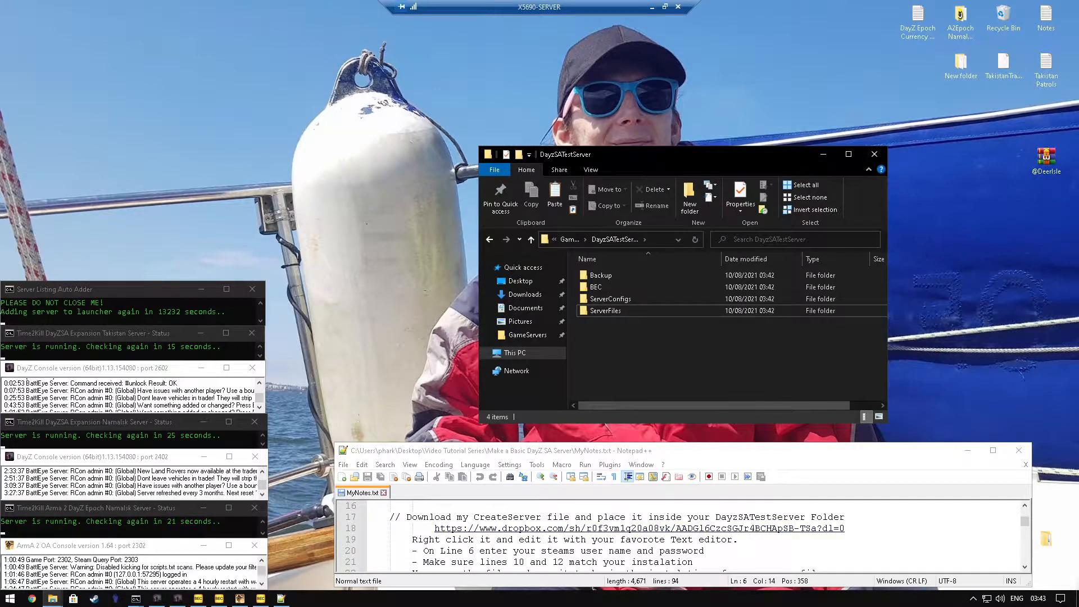
pyautogui.click(655, 237)
pyautogui.click(632, 406)
pyautogui.click(596, 530)
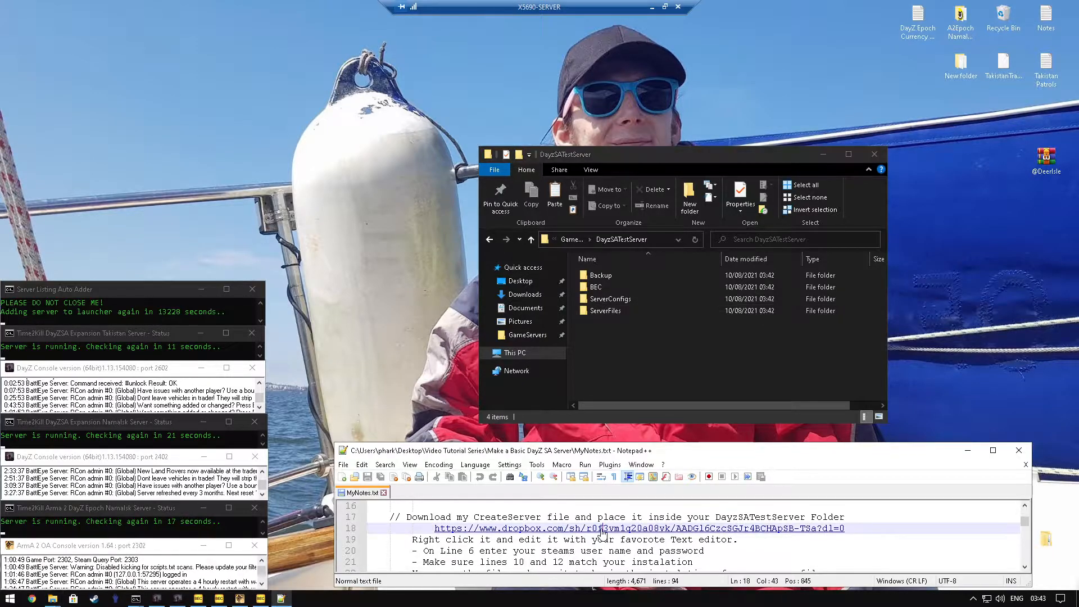
pyautogui.doubleClick(597, 531)
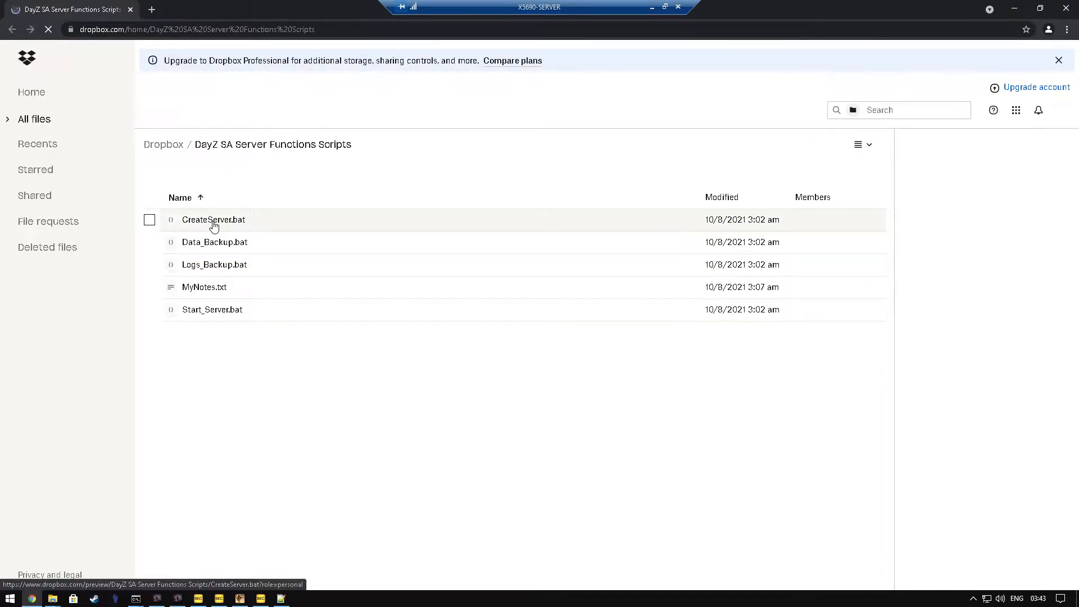
pyautogui.click(203, 223)
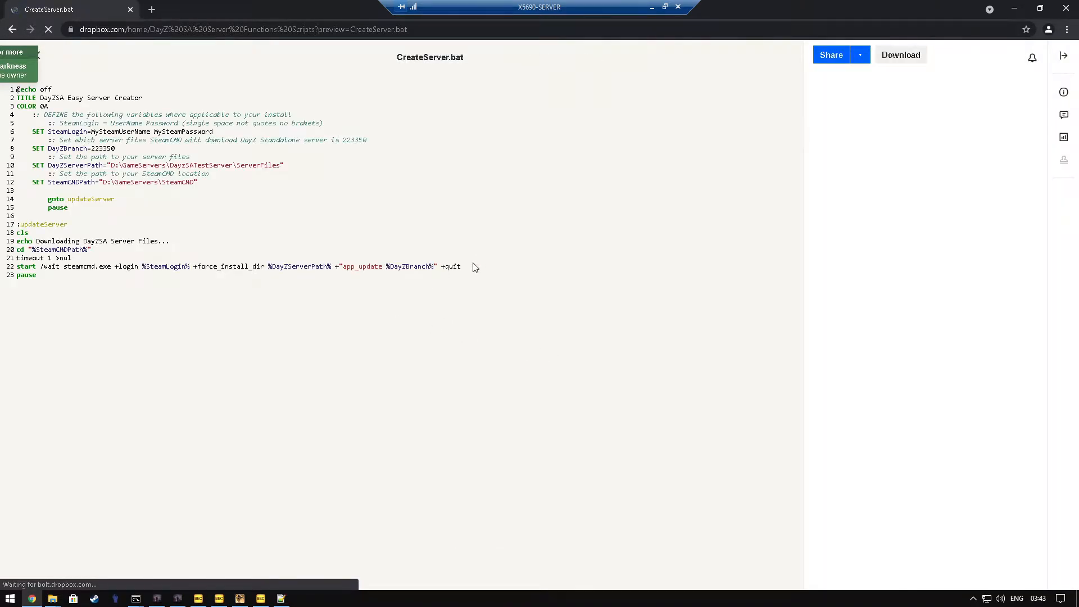
pyautogui.click(900, 55)
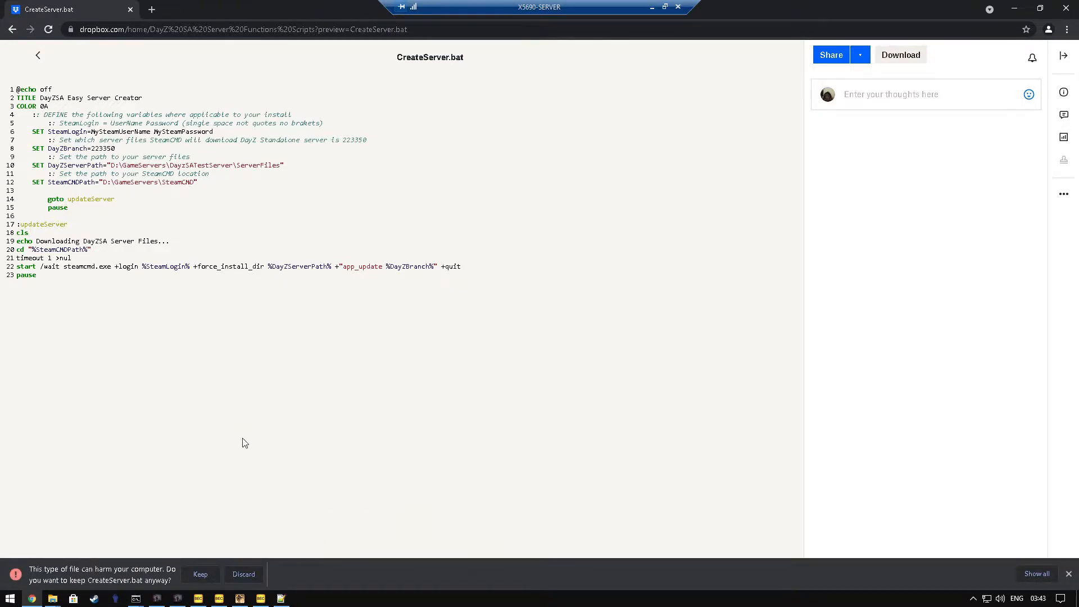
pyautogui.click(201, 574)
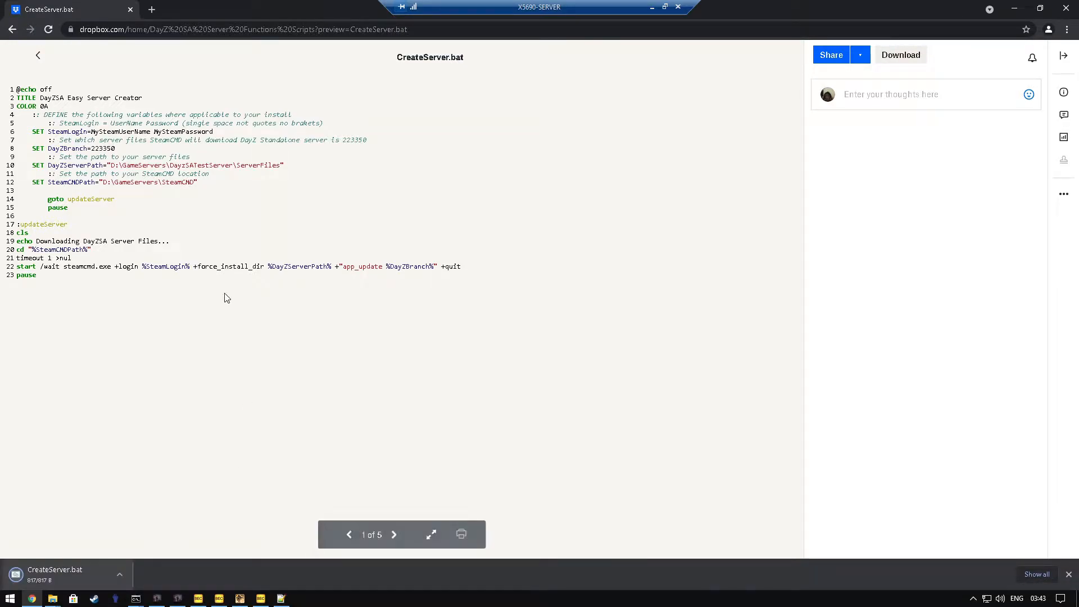
pyautogui.click(131, 10)
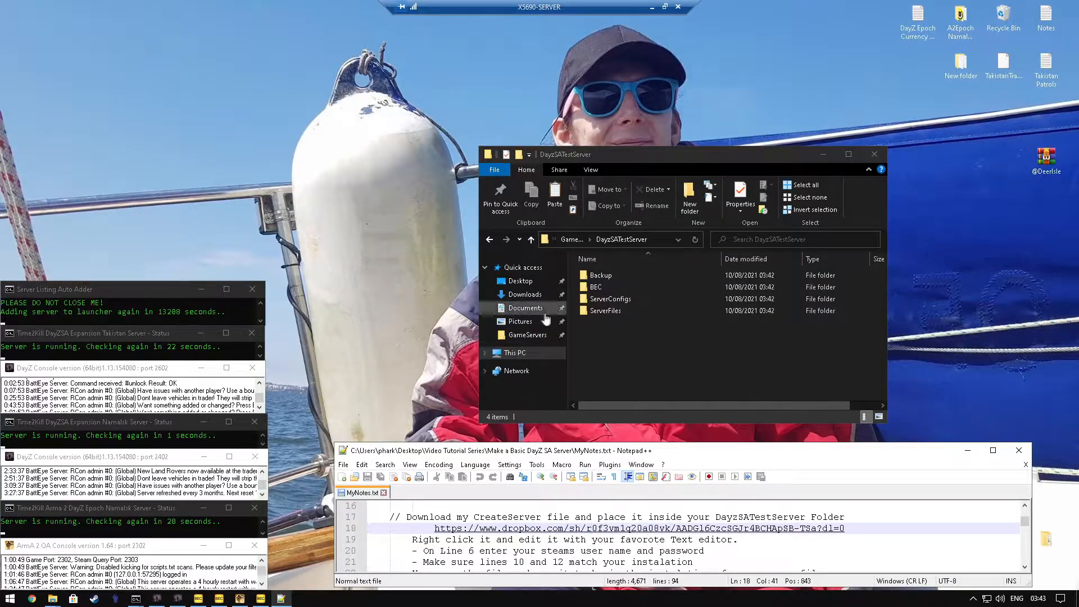
# Step: Place the downloaded CreateServer batch file from Downloads into the DayzSATestServer folder
pyautogui.click(525, 294)
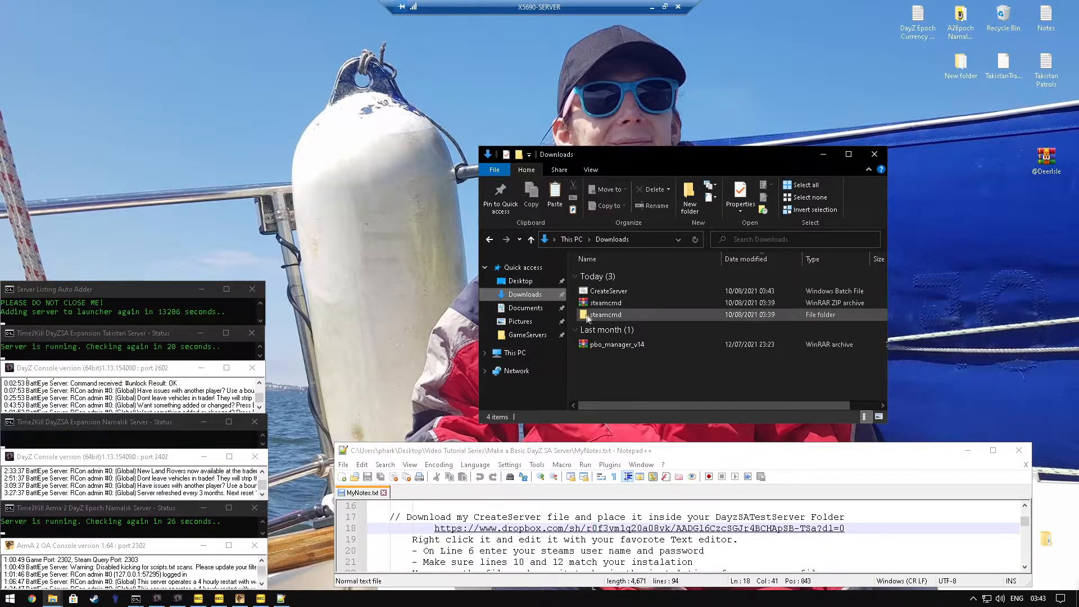
pyautogui.rightClick(610, 292)
pyautogui.click(633, 499)
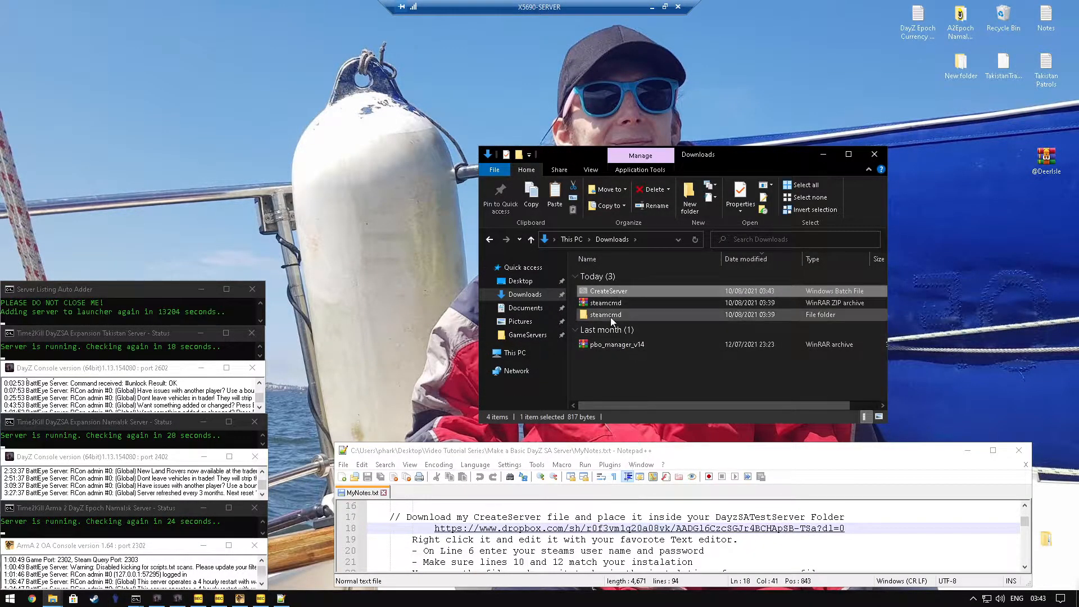
pyautogui.click(527, 334)
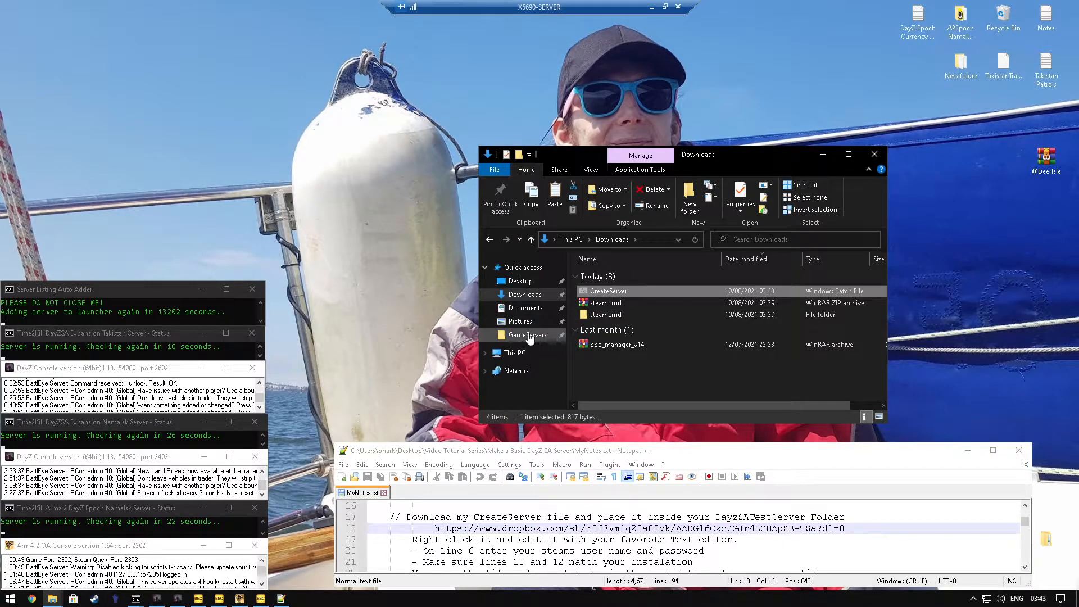
pyautogui.doubleClick(615, 310)
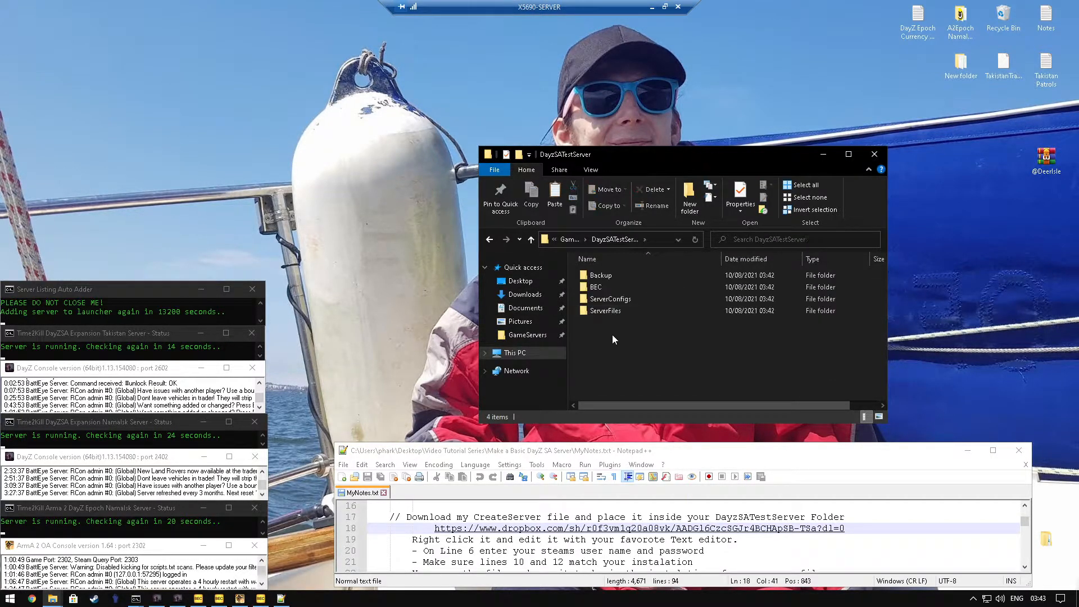
pyautogui.rightClick(612, 335)
pyautogui.click(655, 416)
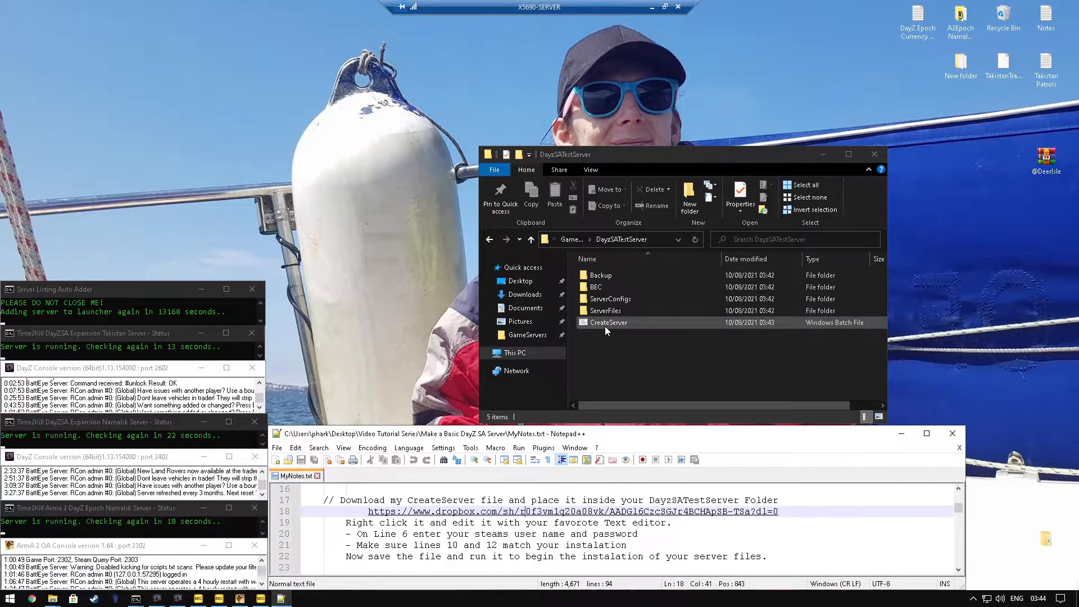
# Step: Open CreateServer.bat in Notepad++ and review the Steam user name and password placeholders on line 6
pyautogui.click(605, 327)
pyautogui.rightClick(605, 326)
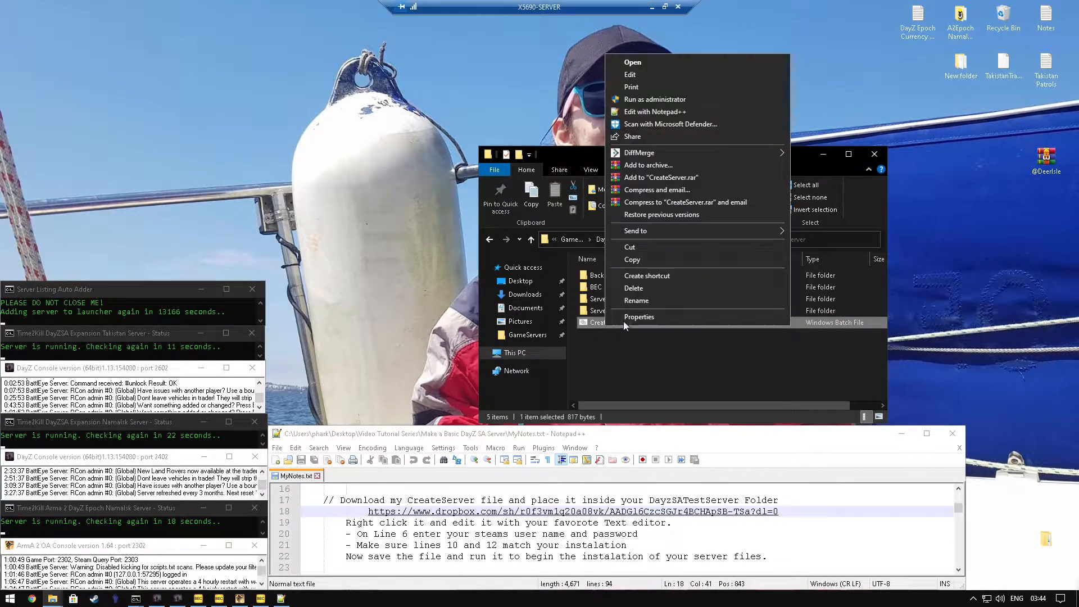
pyautogui.click(666, 113)
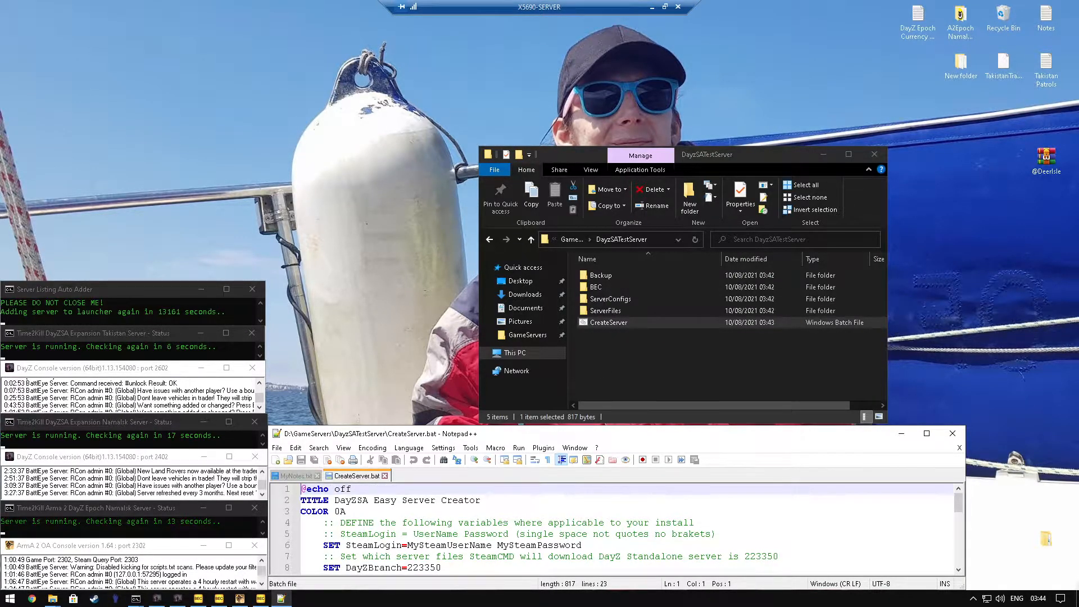
pyautogui.moveTo(407, 545); pyautogui.dragTo(491, 545)
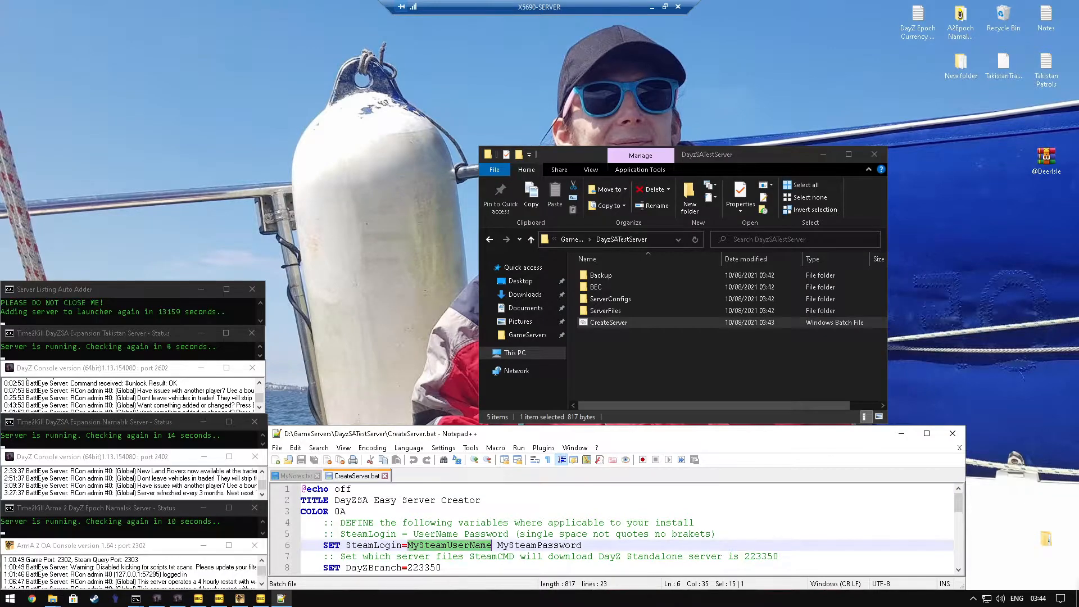
pyautogui.click(514, 545)
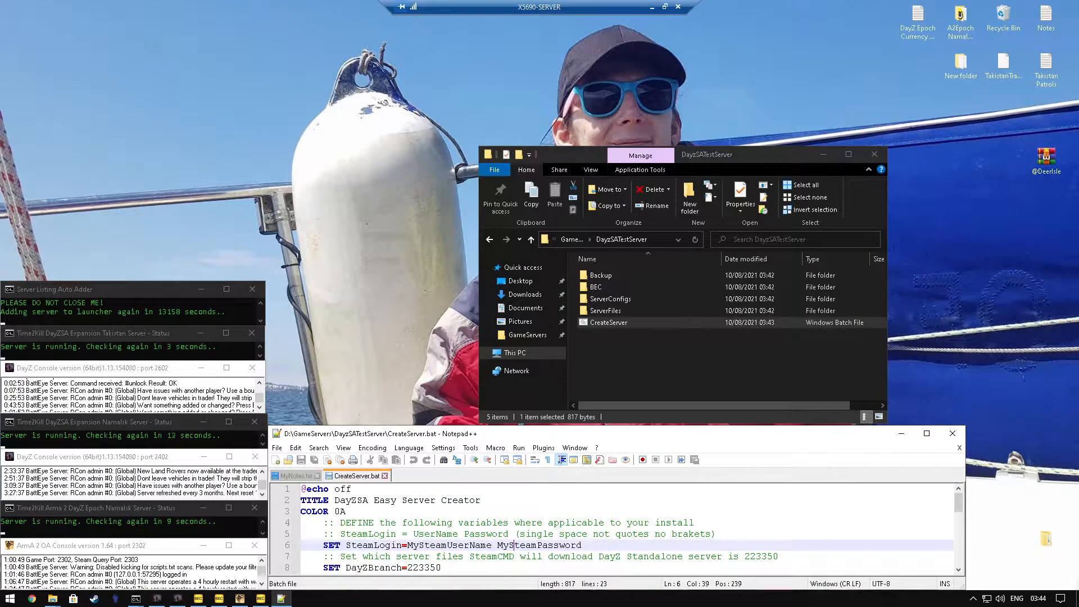
pyautogui.moveTo(497, 545); pyautogui.dragTo(582, 545)
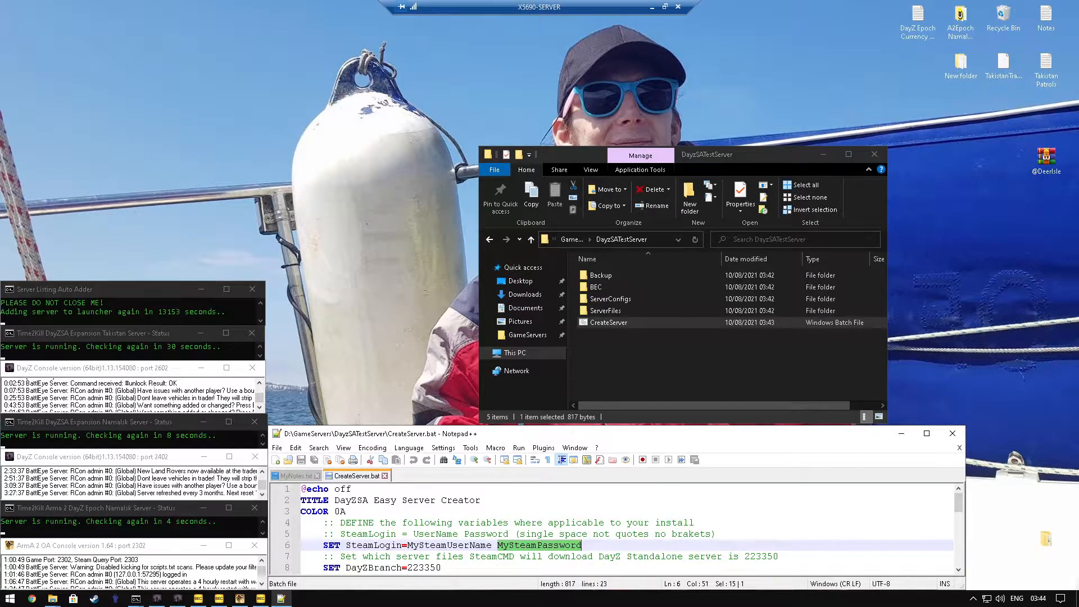
# Step: Check the drive and folder names in the DayZServerPath on line 10 against the created server folders
pyautogui.scroll(-1, 615, 528)
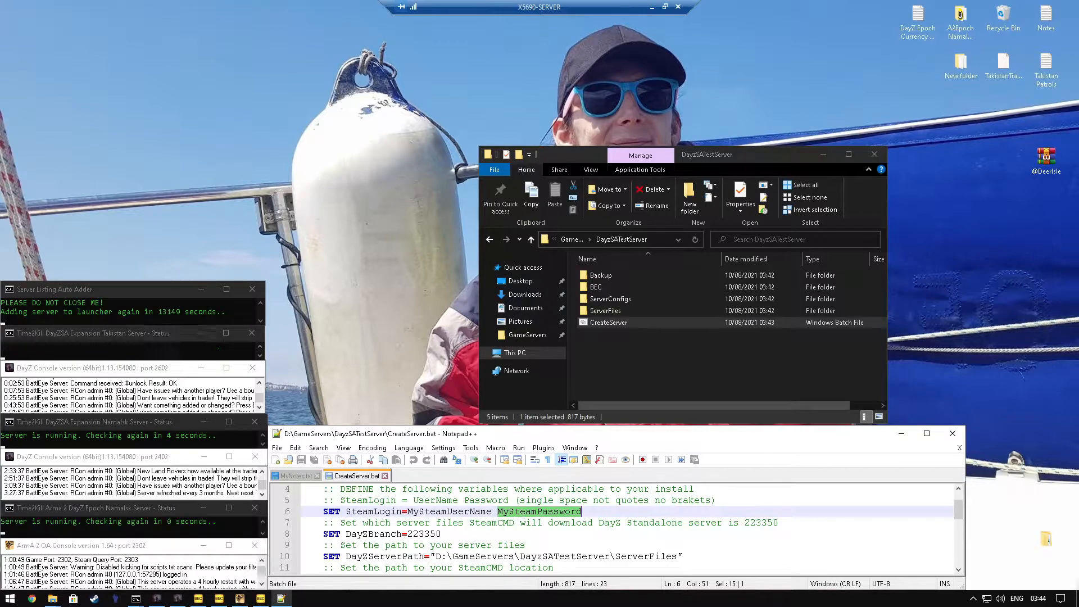
pyautogui.scroll(-1, 616, 528)
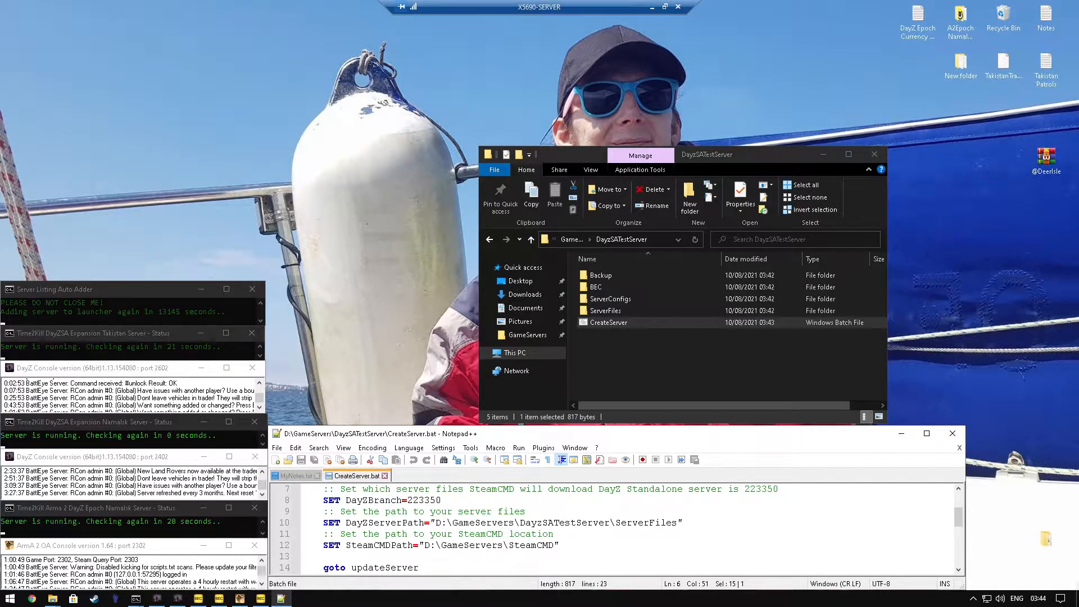
pyautogui.moveTo(436, 522); pyautogui.dragTo(677, 522)
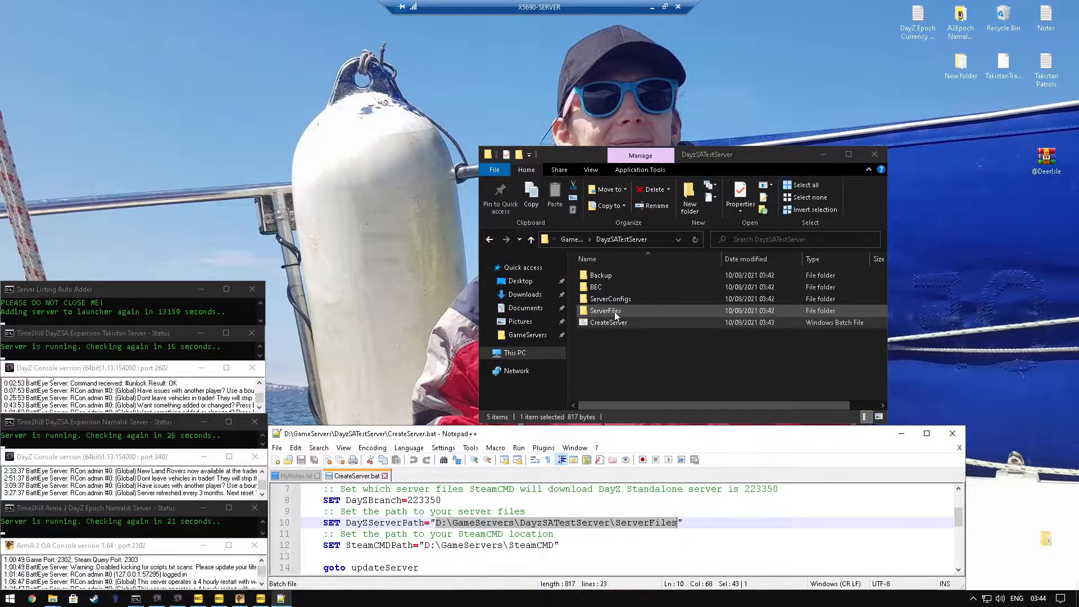
pyautogui.click(448, 523)
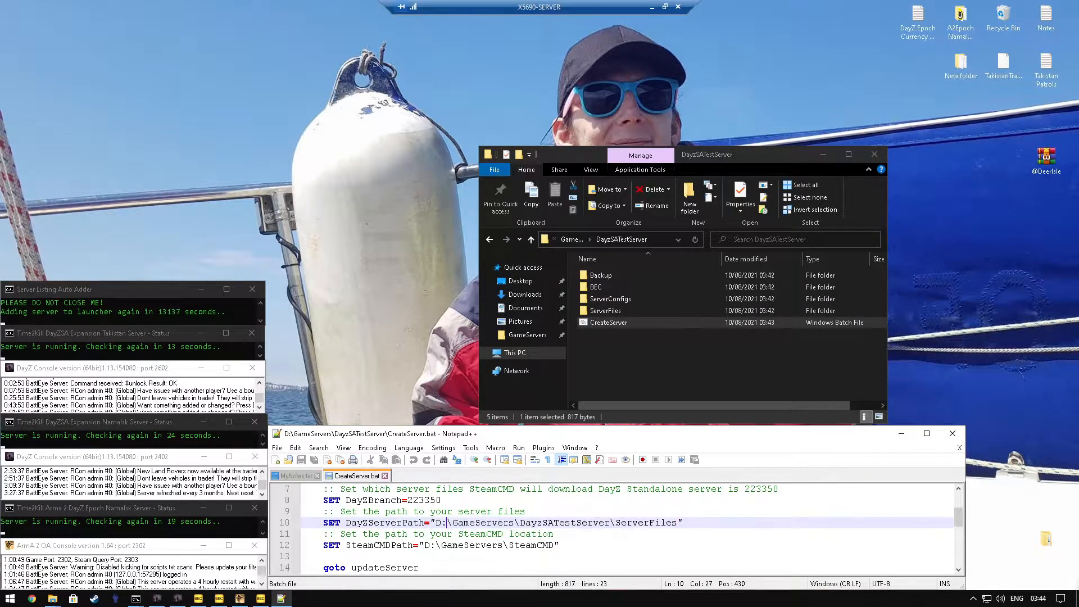
pyautogui.doubleClick(439, 522)
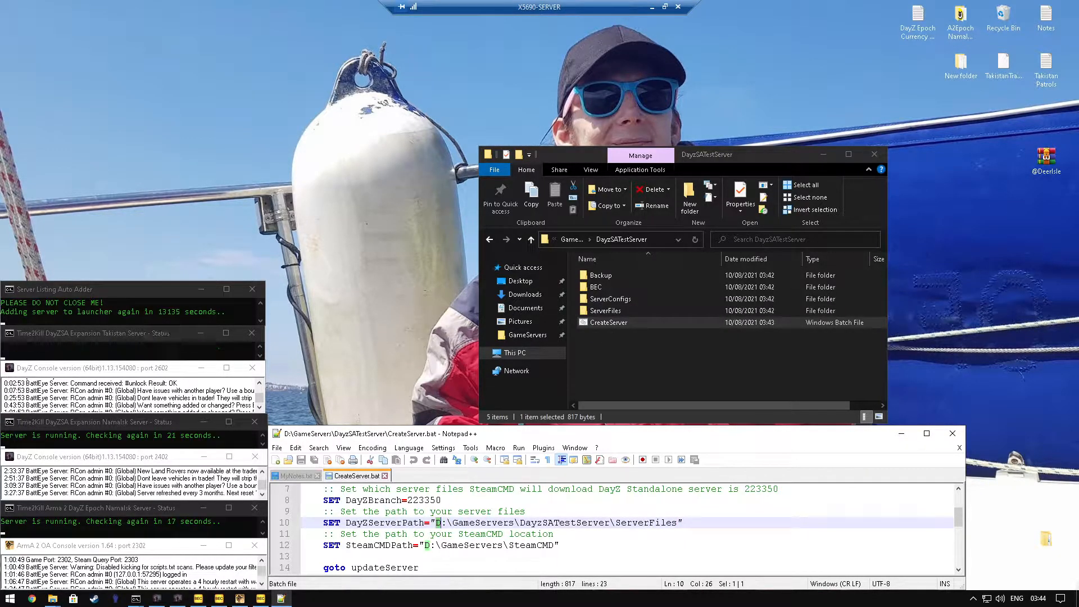
pyautogui.doubleClick(564, 523)
pyautogui.doubleClick(481, 533)
pyautogui.doubleClick(481, 524)
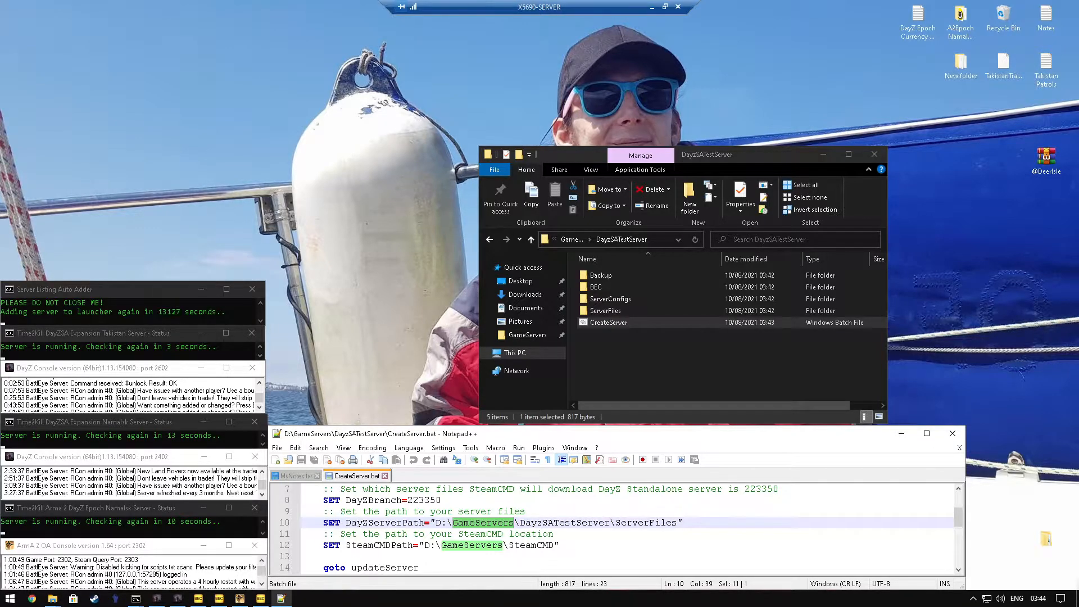
# Step: Check the SteamCMDPath on line 12 against the SteamCMD folder inside GameServers
pyautogui.doubleClick(402, 549)
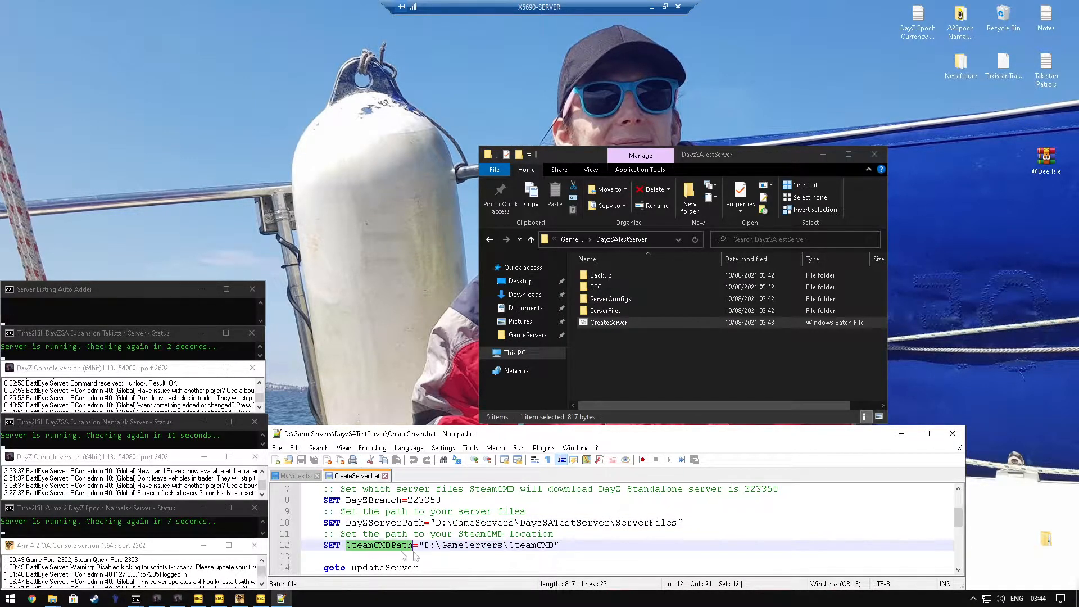
pyautogui.moveTo(424, 545); pyautogui.dragTo(549, 546)
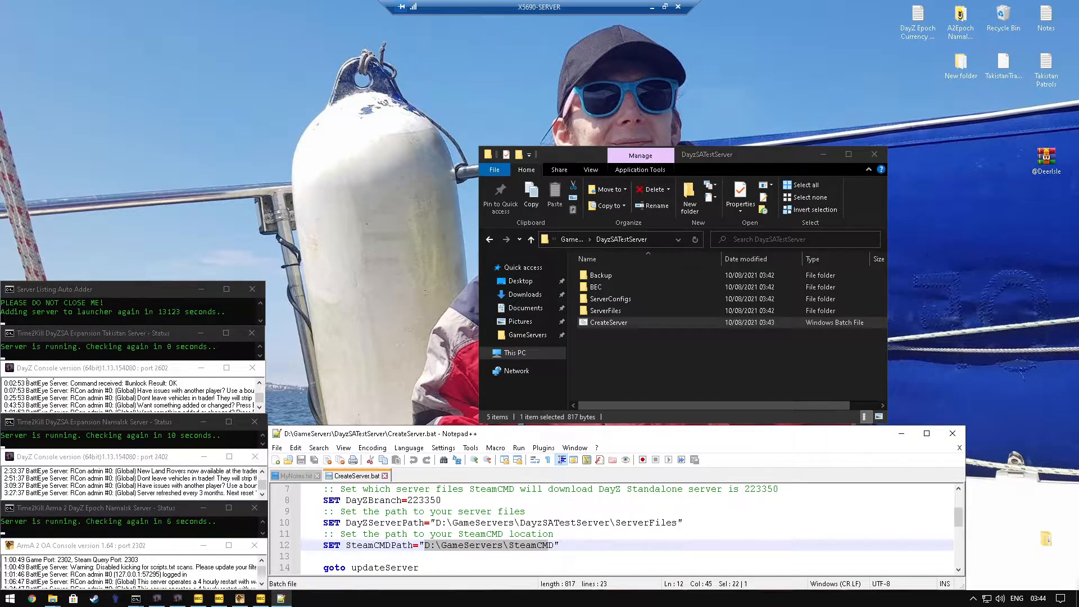
pyautogui.click(601, 365)
pyautogui.hotkey('alt', 'Left')
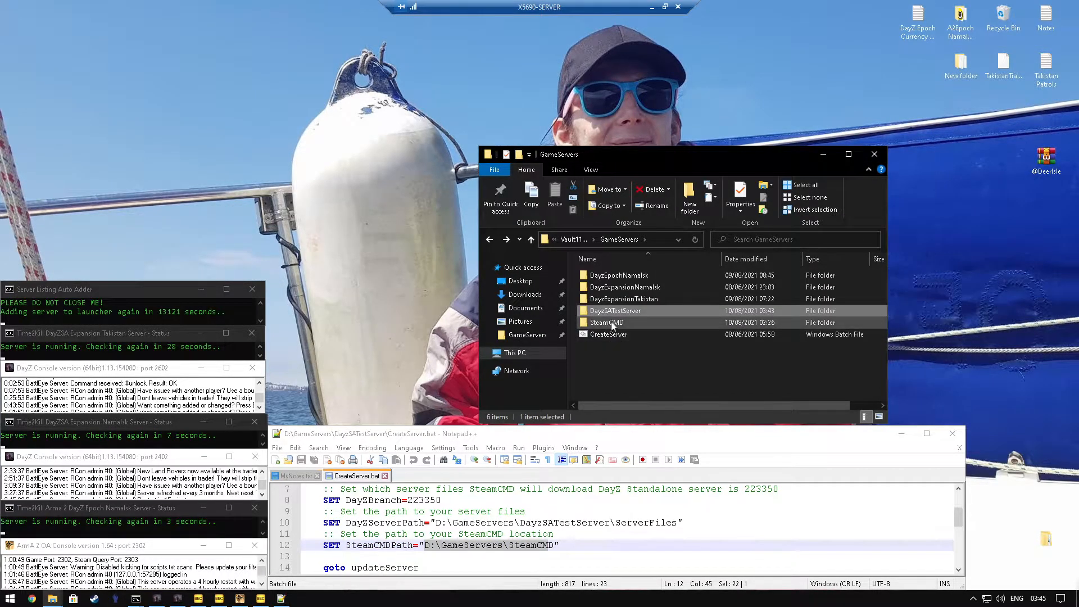
pyautogui.doubleClick(612, 324)
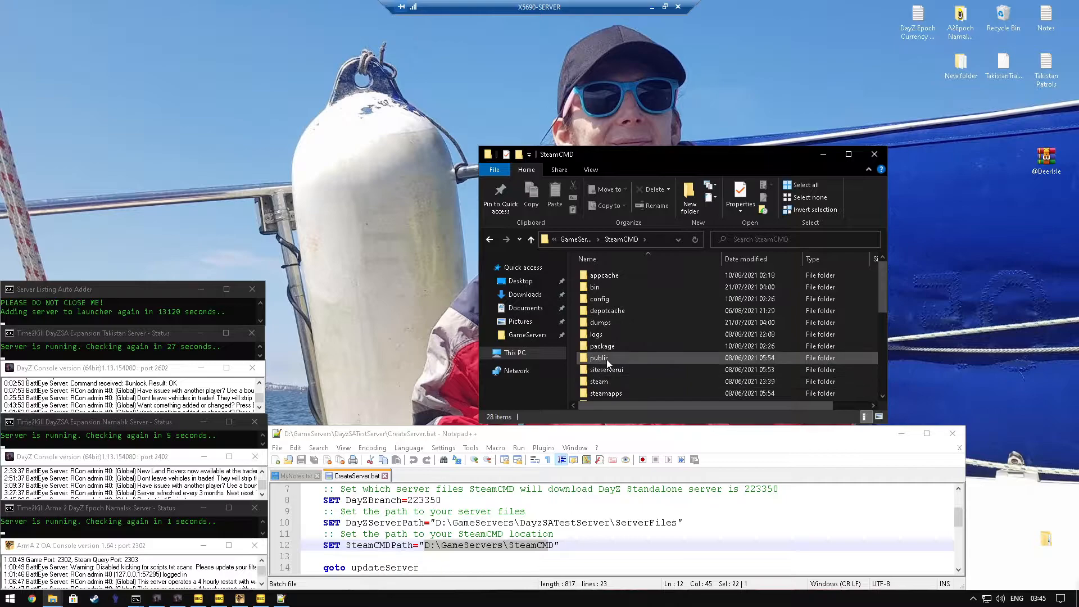
pyautogui.hotkey('alt', 'Left')
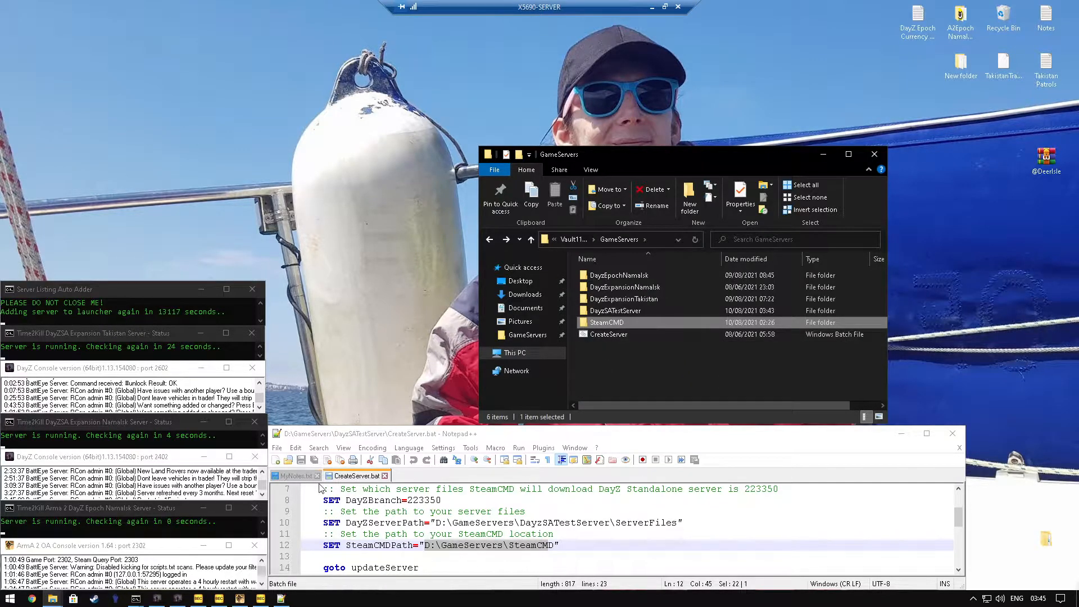
# Step: Read through the updateServer section of CreateServer.bat and close the file
pyautogui.scroll(-3, 394, 528)
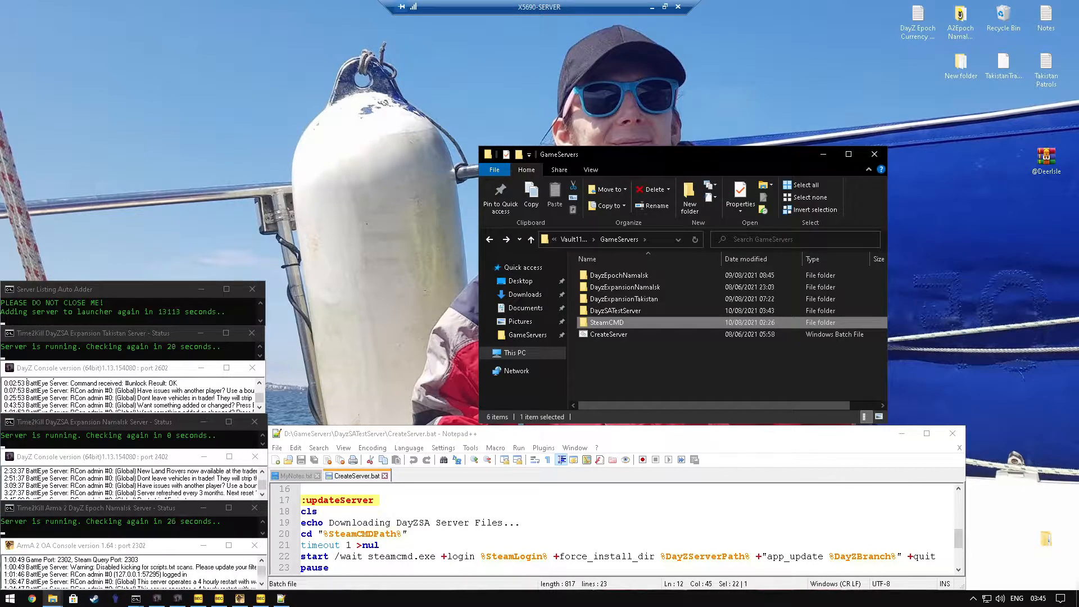
pyautogui.scroll(-2, 618, 528)
pyautogui.scroll(5, 618, 529)
pyautogui.click(384, 476)
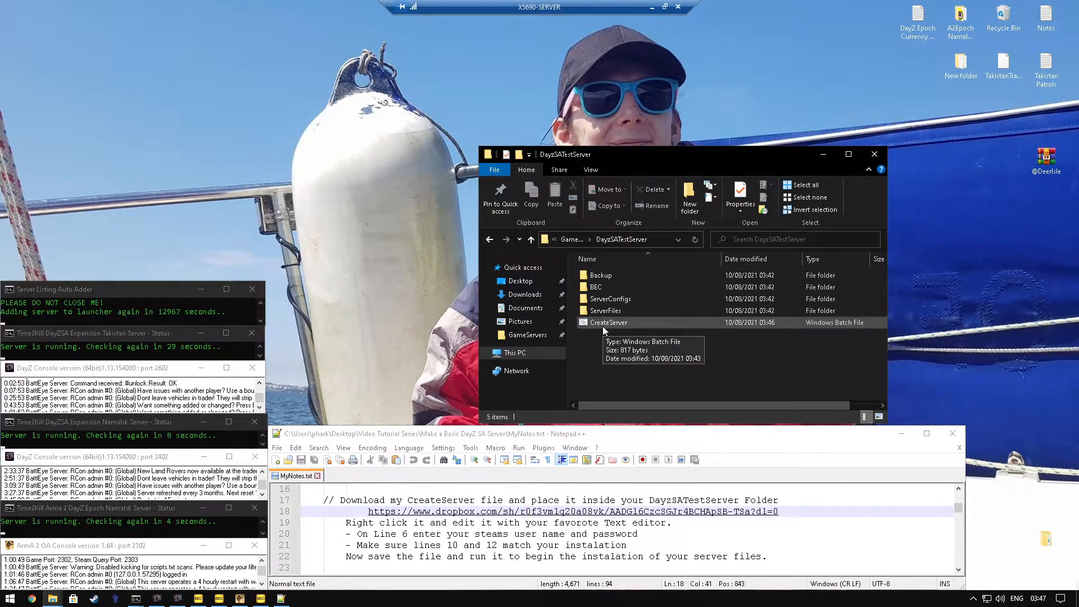
# Step: Run the CreateServer batch file in DayzSATestServer to download the server files, and dismiss its console when it finishes
pyautogui.doubleClick(602, 324)
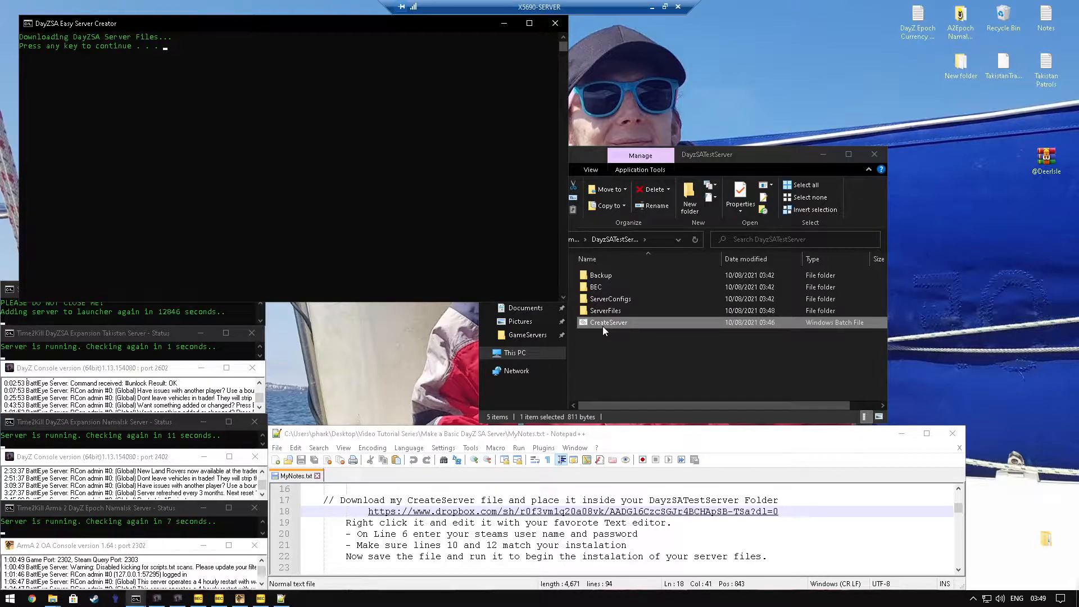
pyautogui.click(320, 116)
pyautogui.press('Return')
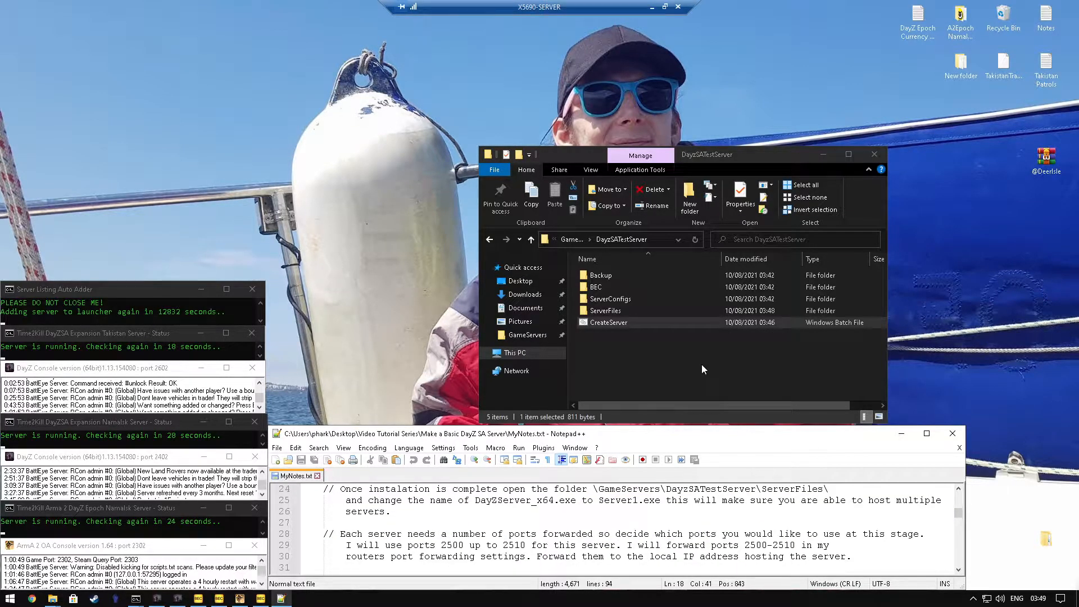
# Step: Rename the DayZServer_x64 application in the ServerFiles folder to Server1
pyautogui.doubleClick(607, 312)
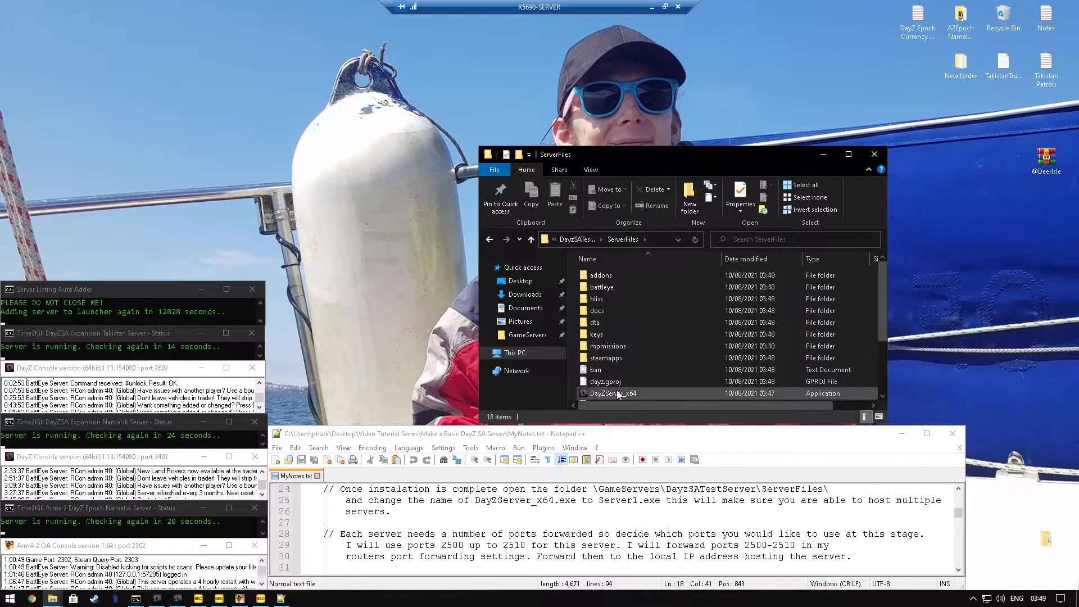
pyautogui.scroll(-2, 601, 382)
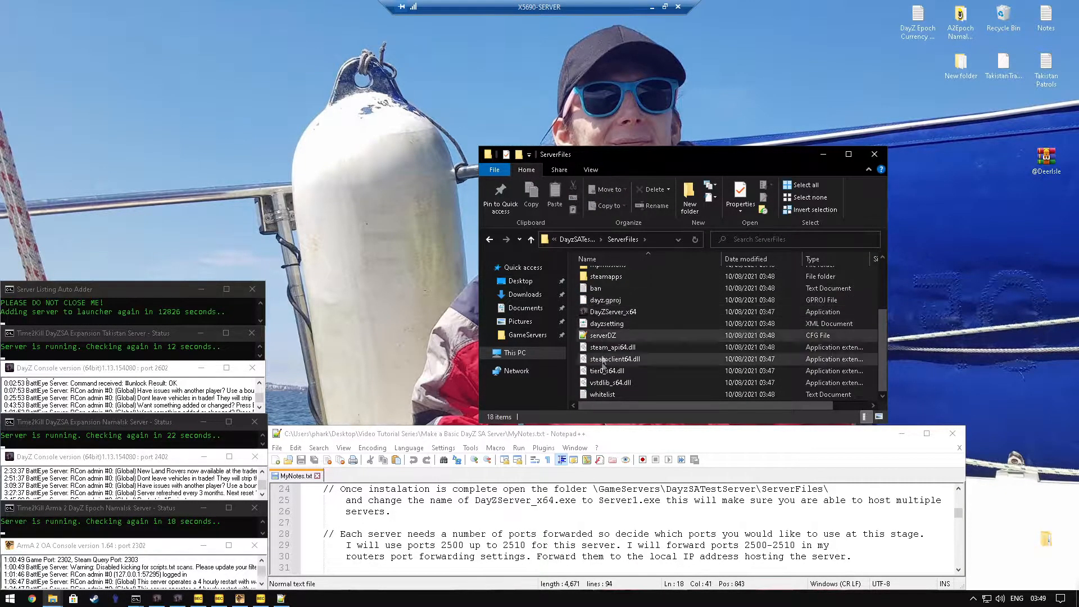
pyautogui.click(622, 344)
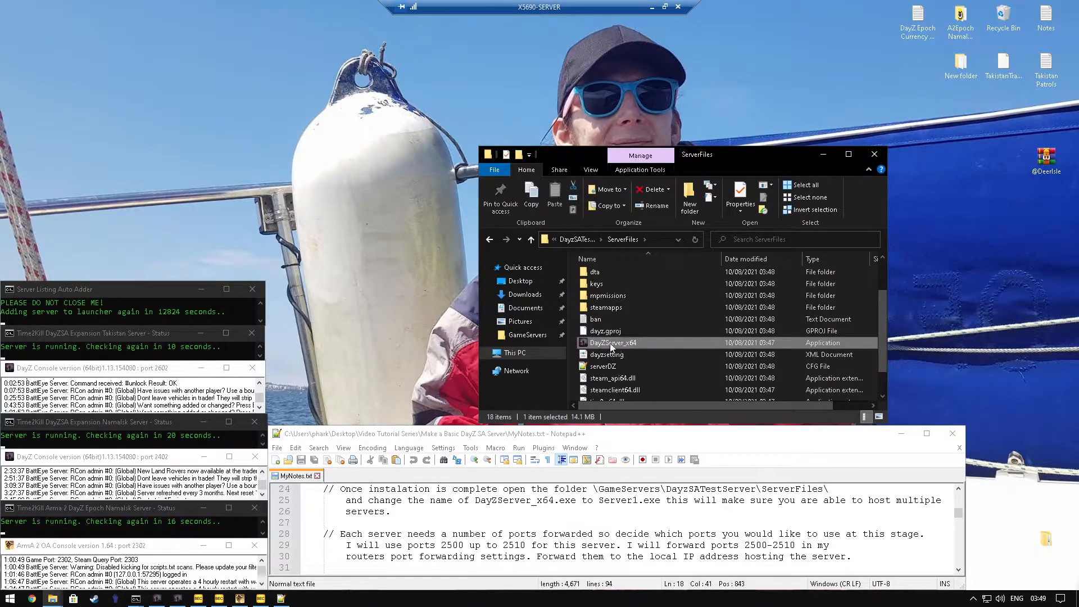
pyautogui.rightClick(611, 344)
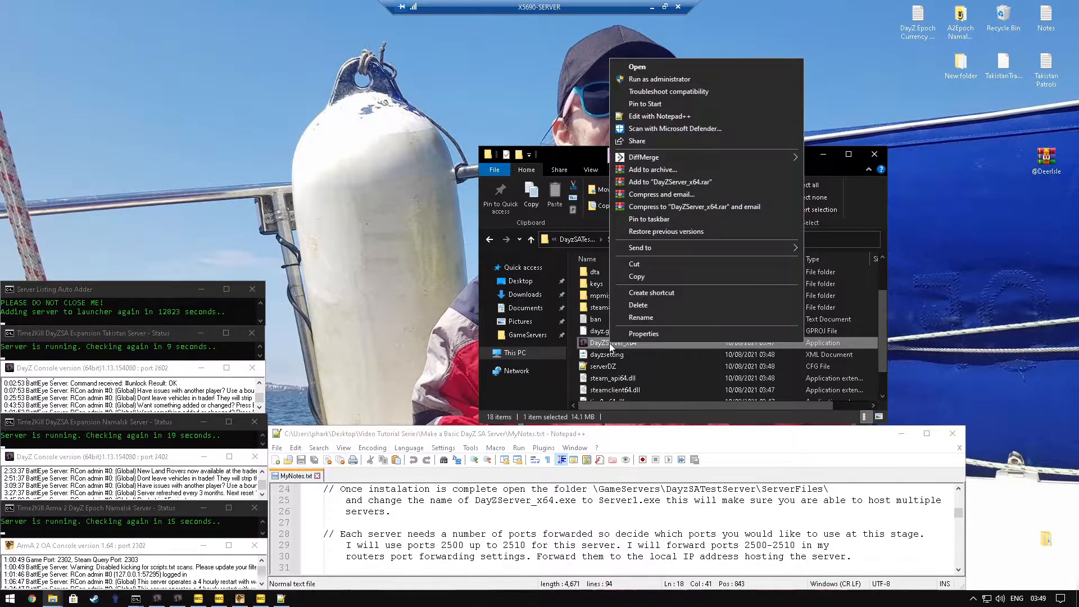
pyautogui.click(638, 318)
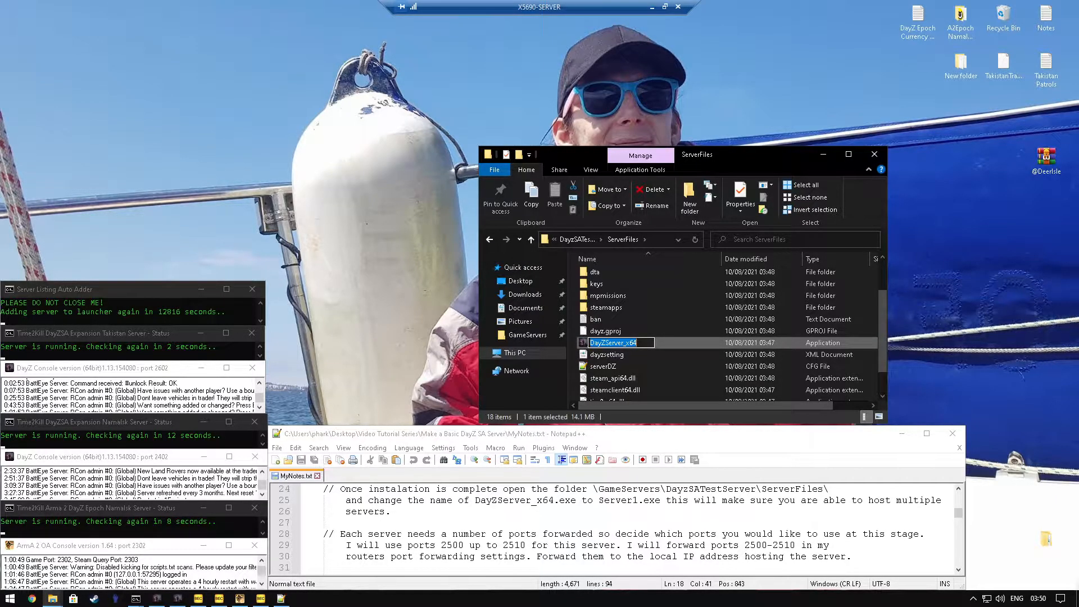
pyautogui.write('Server1')
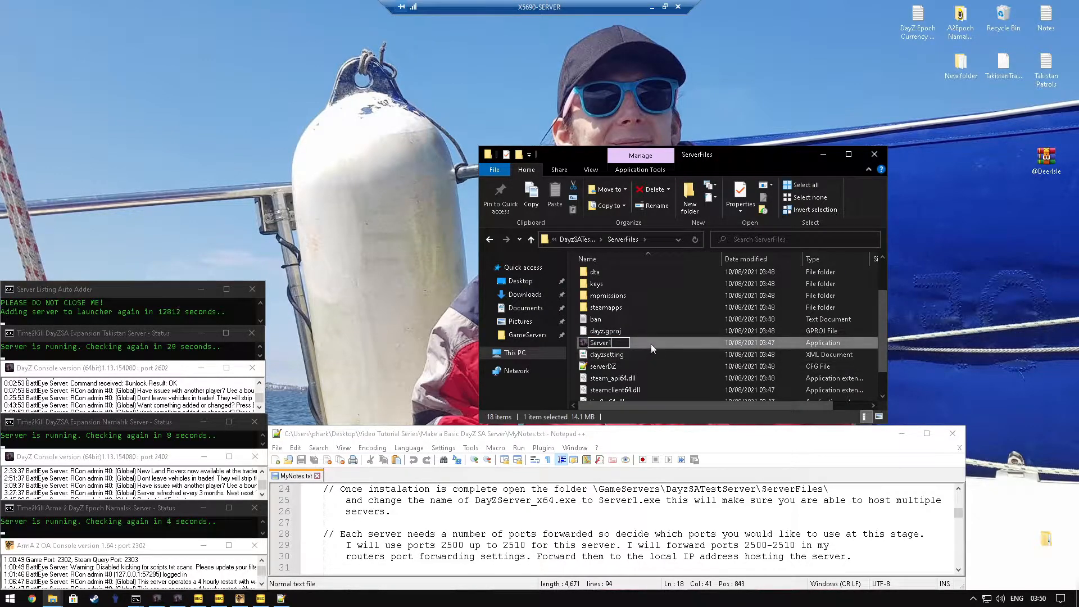
pyautogui.press('Return')
pyautogui.click(648, 338)
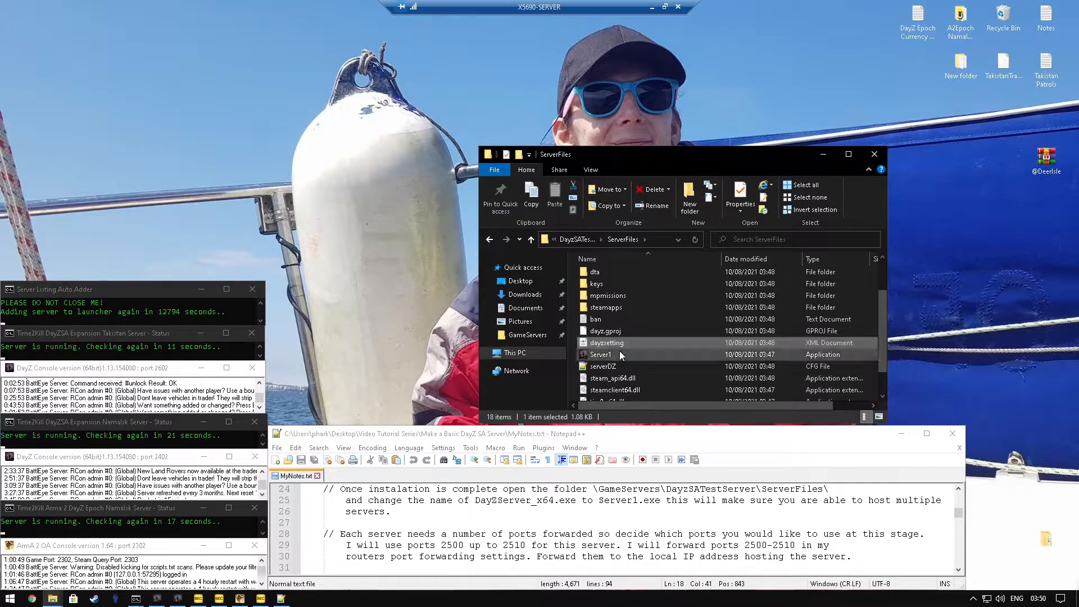
pyautogui.click(613, 355)
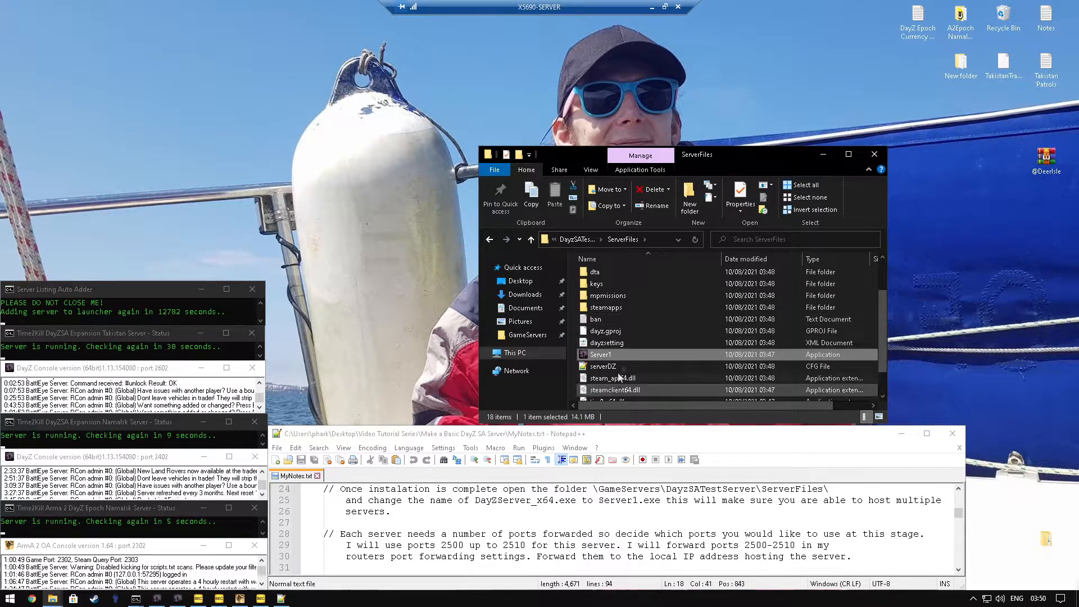
pyautogui.scroll(-1, 613, 360)
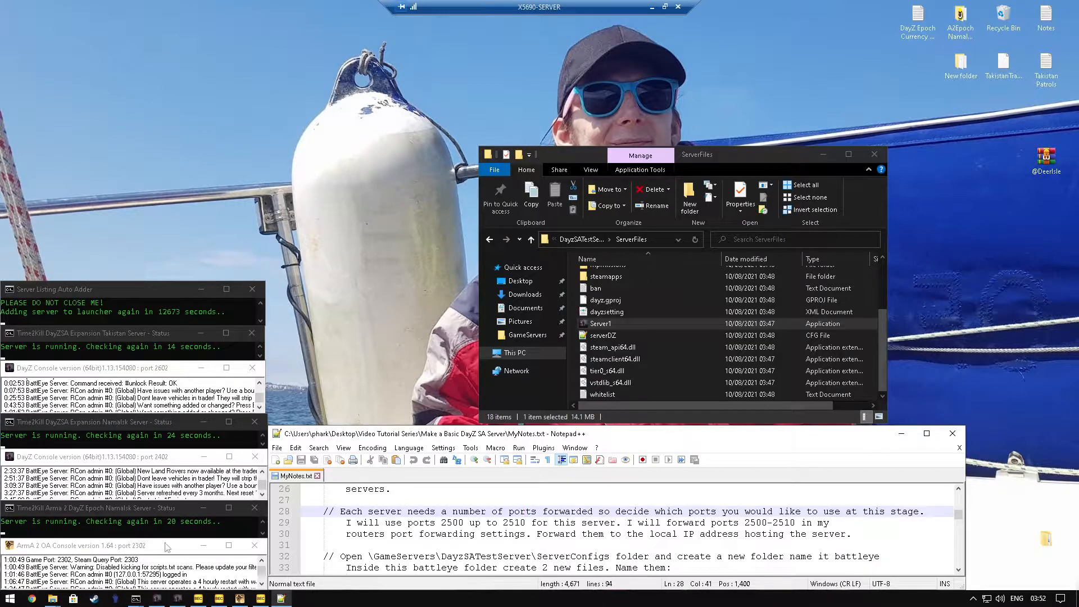
# Step: Highlight the port range 2500 up to 2510 in the MyNotes.txt instructions on port forwarding
pyautogui.click(314, 337)
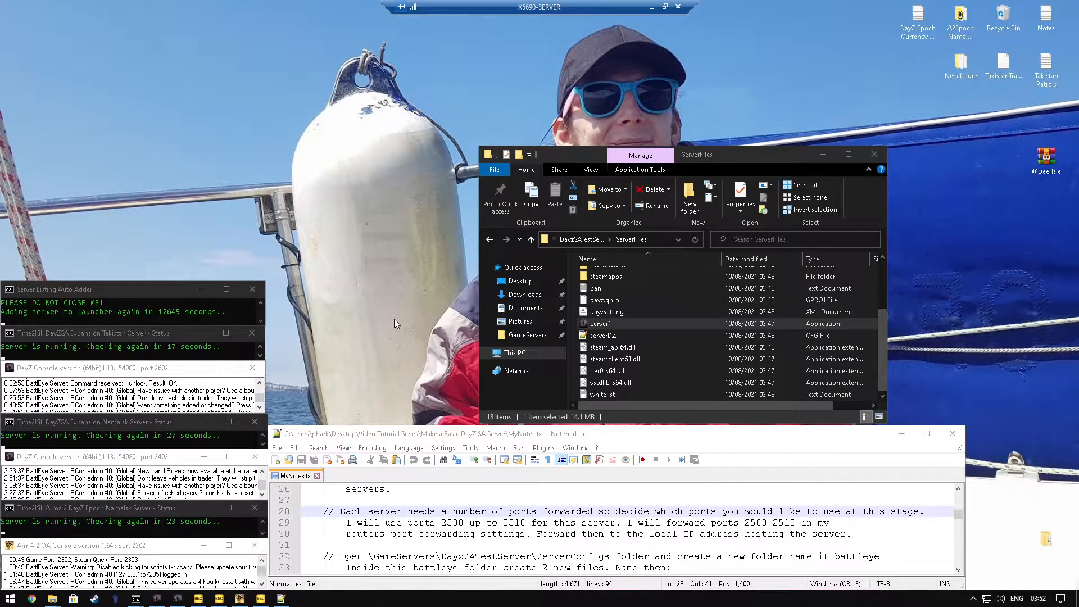
pyautogui.moveTo(441, 523); pyautogui.dragTo(458, 523)
pyautogui.moveTo(458, 523); pyautogui.dragTo(526, 523)
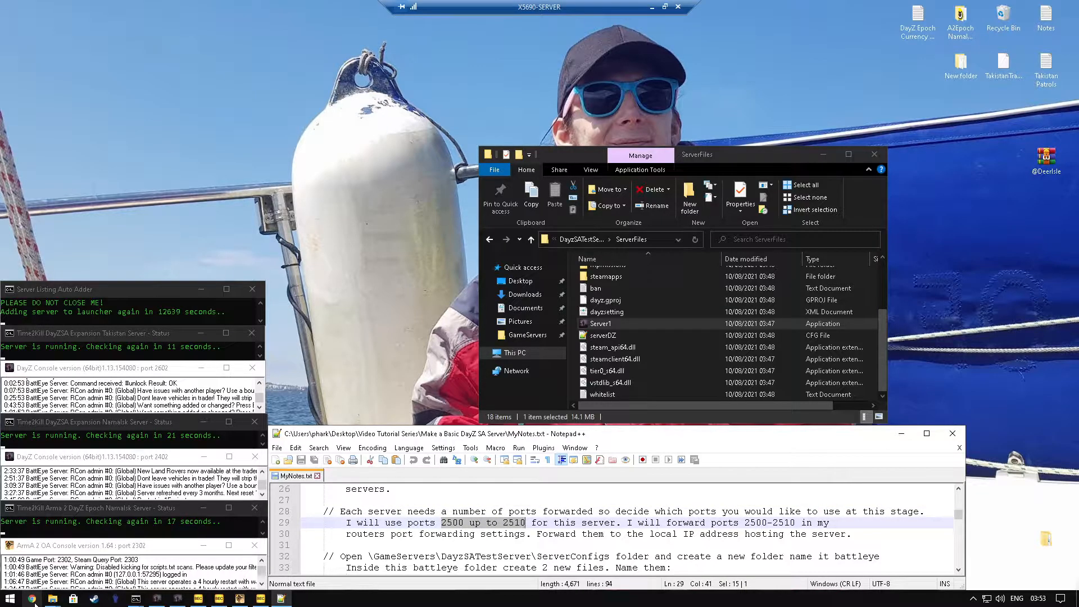
# Step: Switch to Chrome, load the router page at 192.168.0.1, and sign in with the router password
pyautogui.click(33, 599)
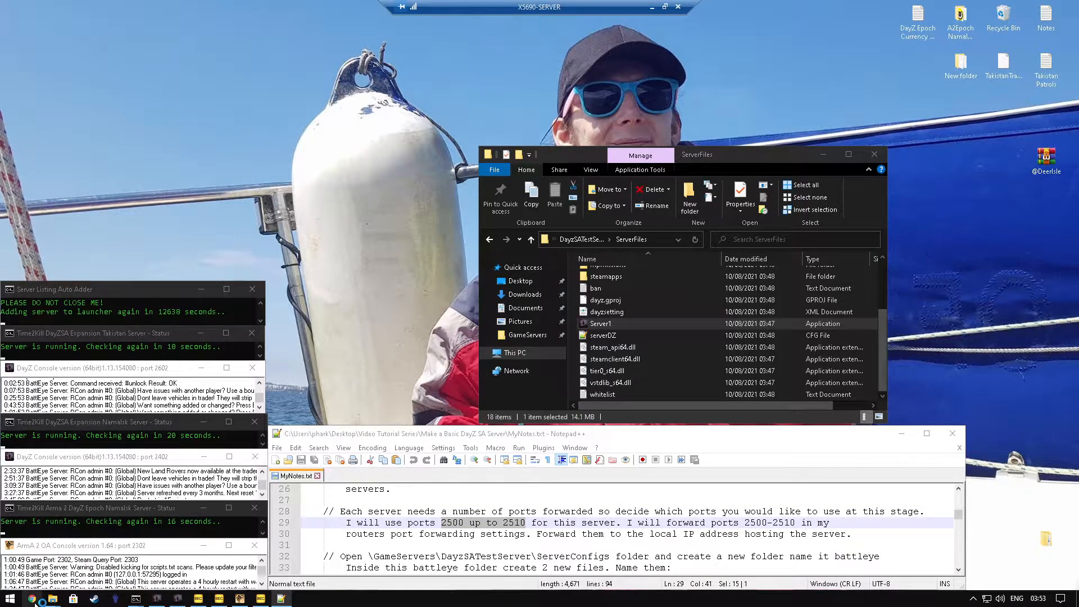
pyautogui.write('192.')
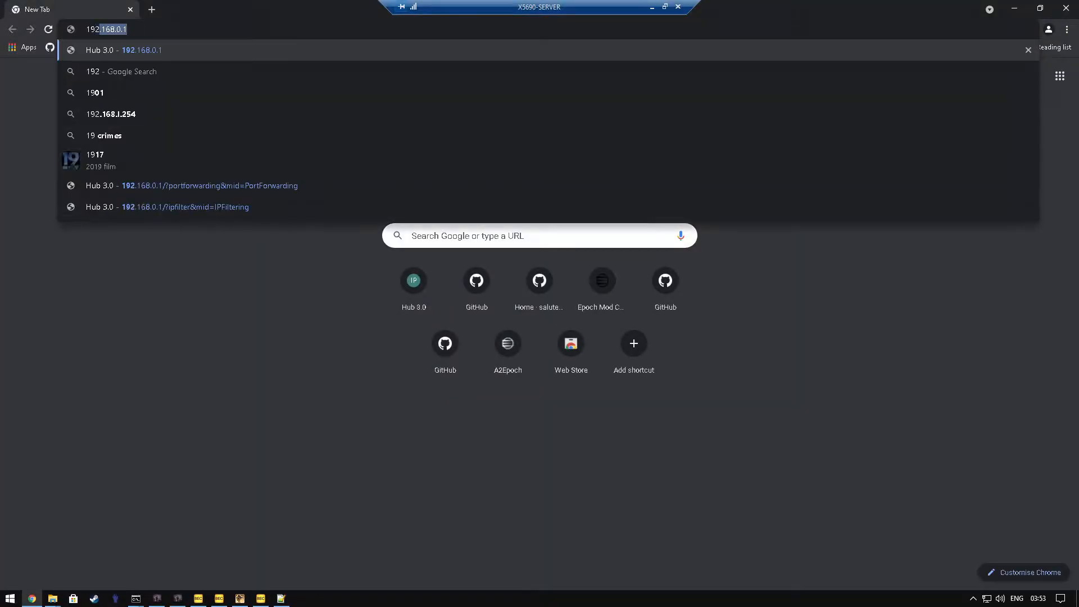
pyautogui.press('Return')
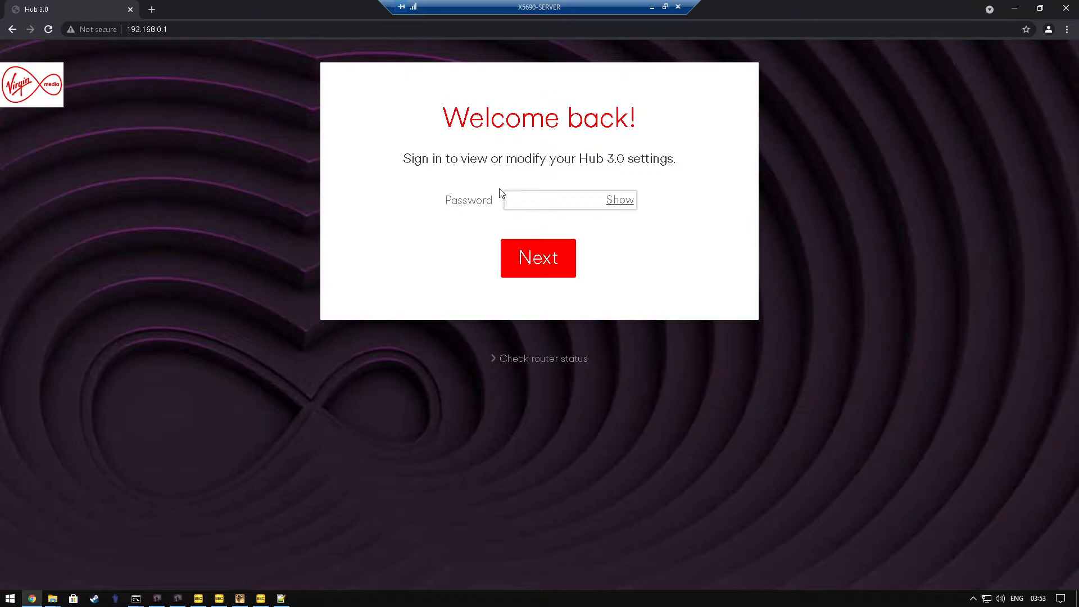
pyautogui.write('**********')
pyautogui.press('Return')
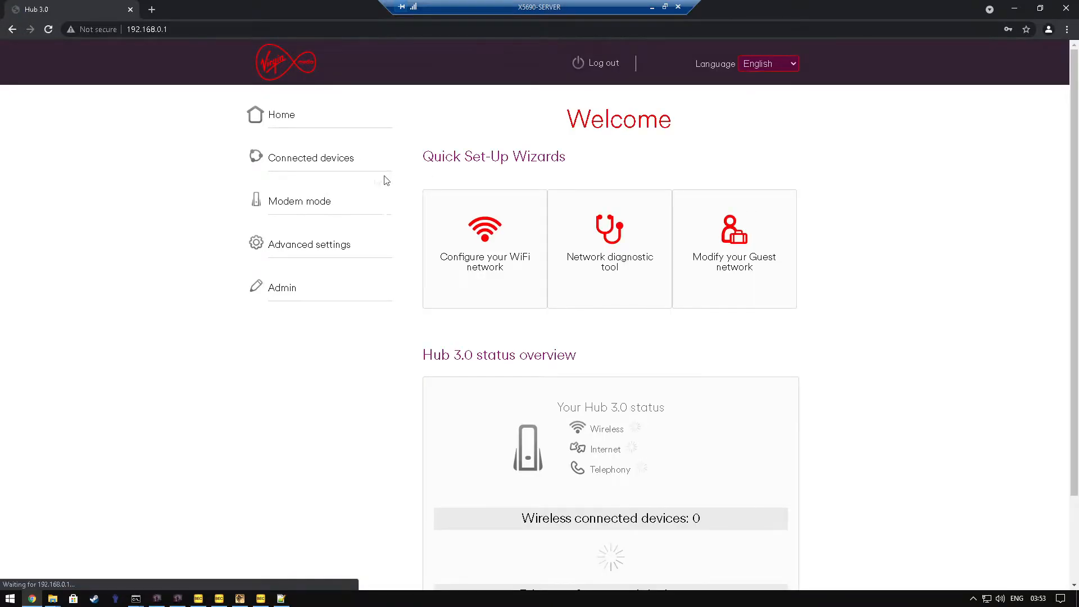
# Step: Open the port forwarding page in the router's advanced security settings and look over the existing rules
pyautogui.click(310, 249)
pyautogui.click(280, 323)
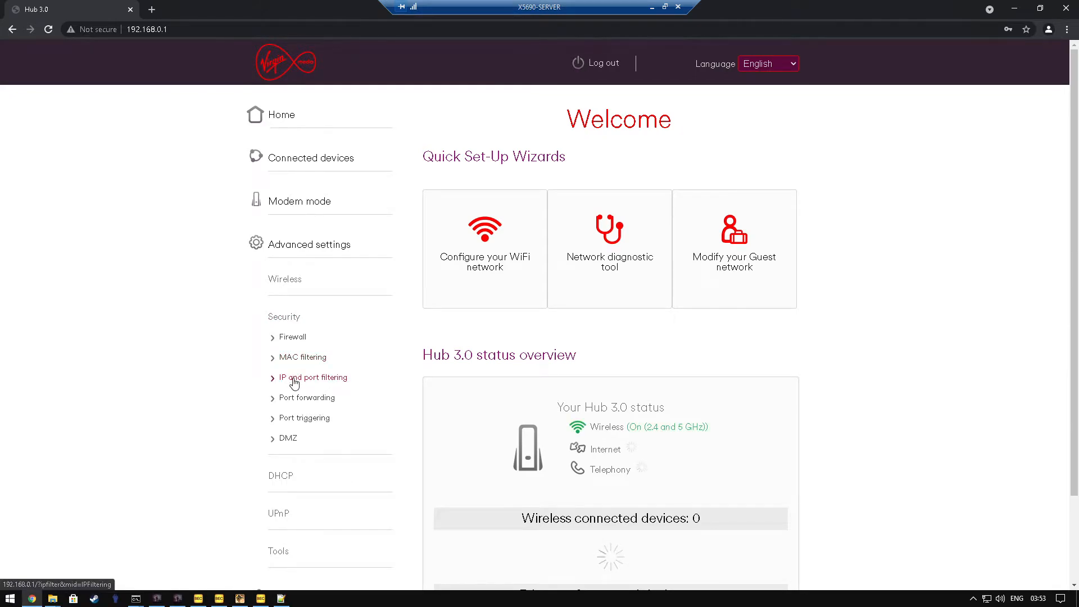
pyautogui.click(294, 402)
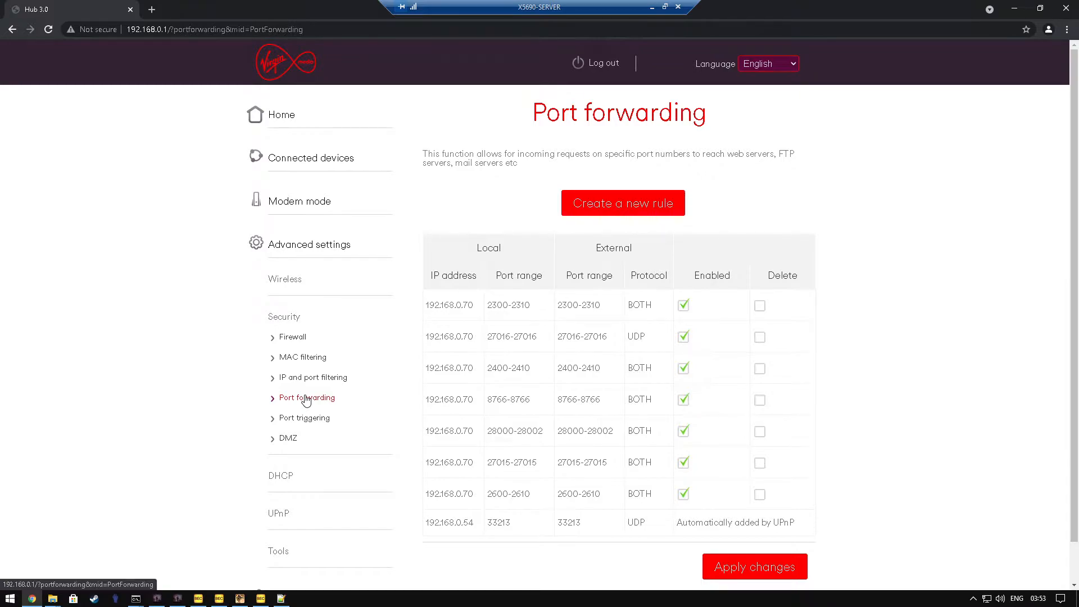
pyautogui.scroll(-1, 873, 256)
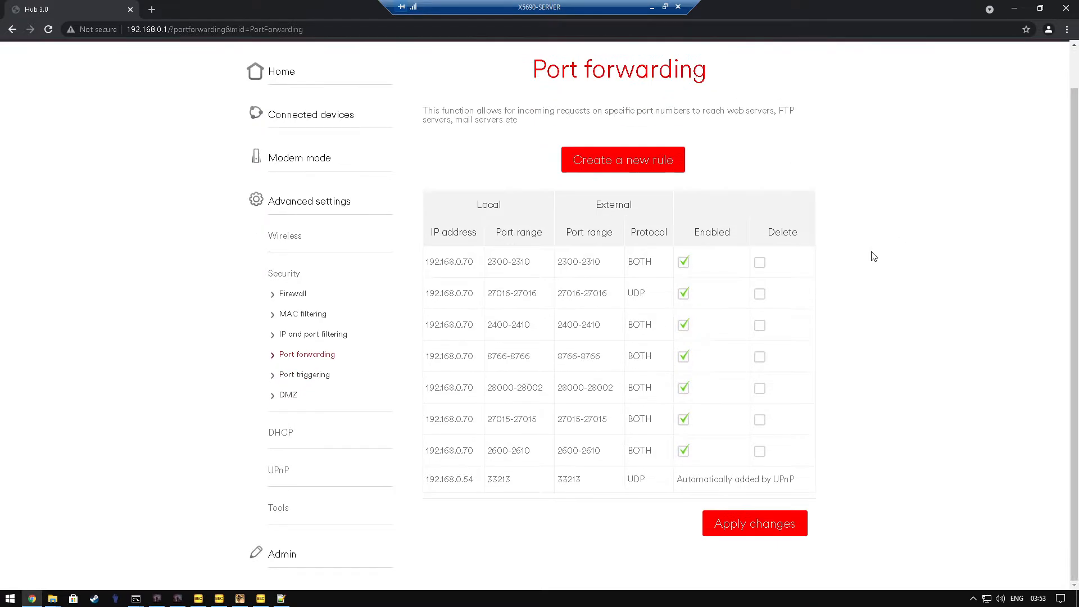
pyautogui.scroll(1, 875, 253)
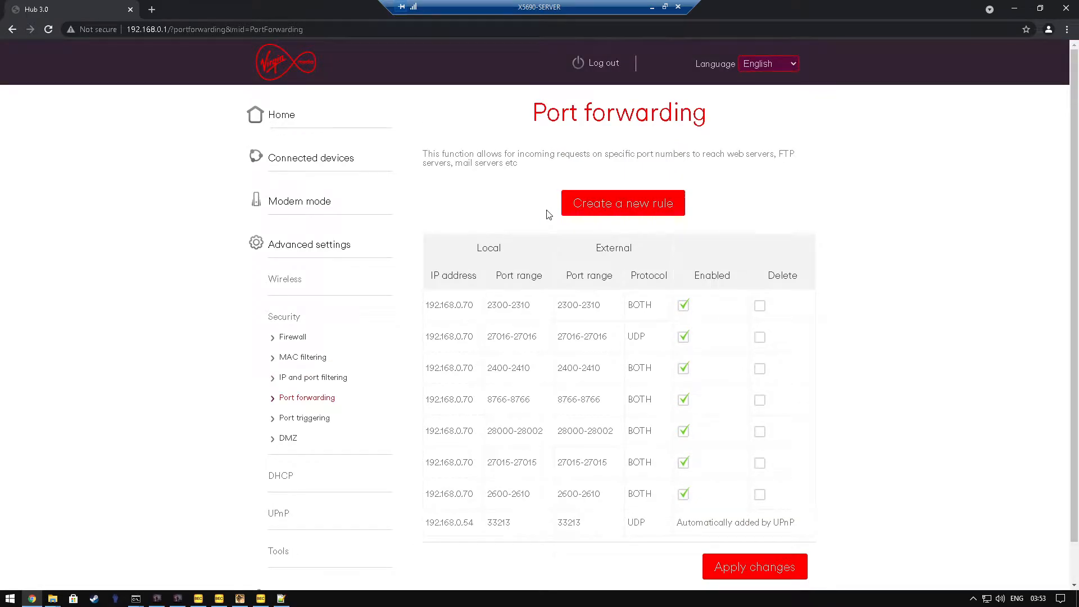
# Step: Create a new port forwarding rule for local IP 192.168.0.70 with local ports 2500 to 2510
pyautogui.click(568, 209)
pyautogui.moveTo(612, 189); pyautogui.dragTo(639, 190)
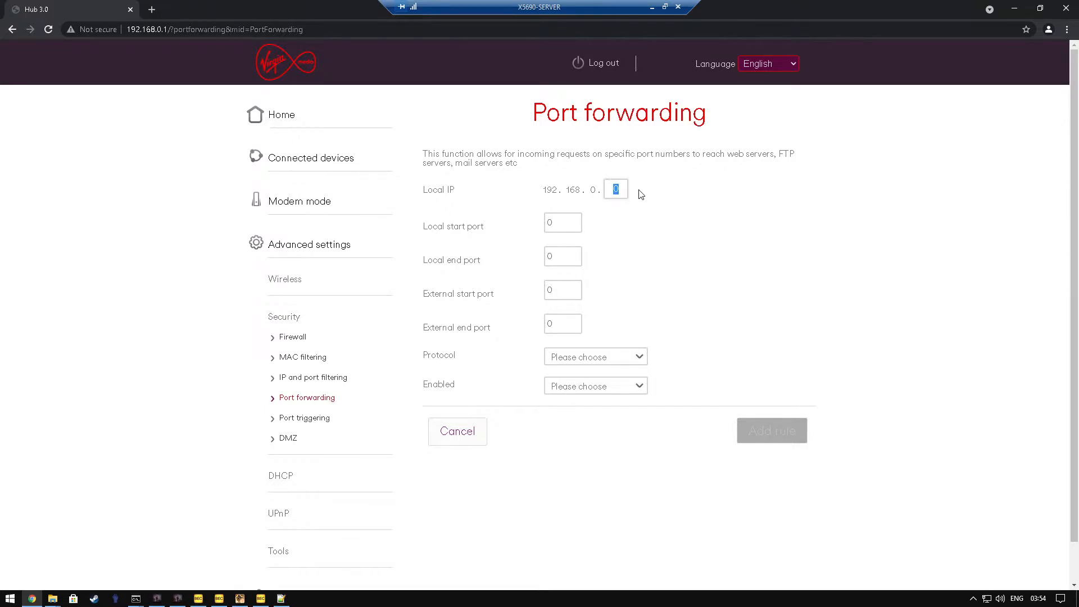
pyautogui.press('Tab')
pyautogui.write('2500')
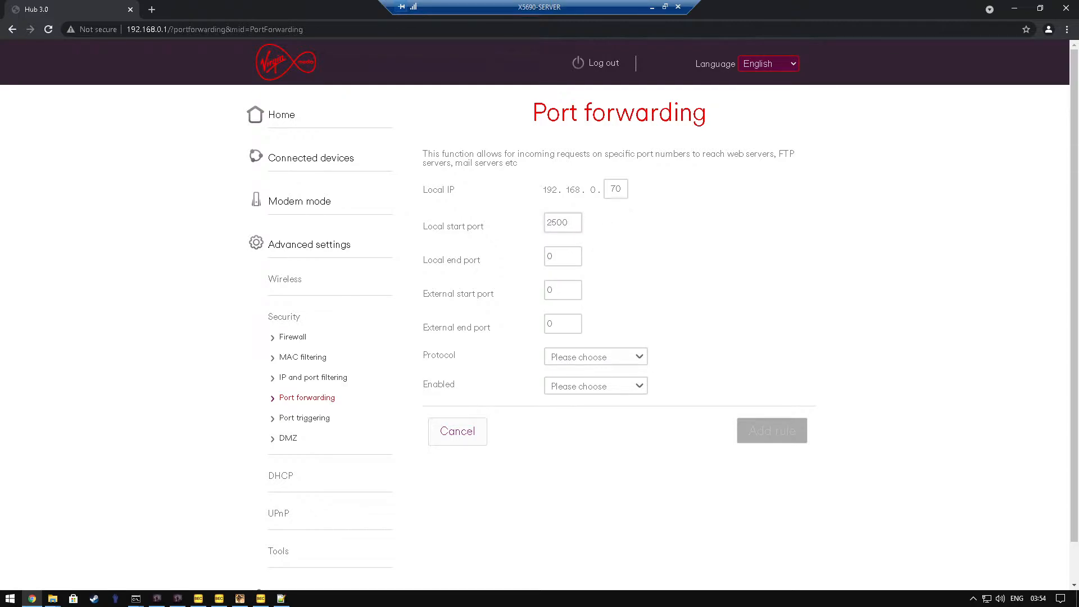
pyautogui.press('Tab')
pyautogui.write('2510')
# Step: Set the rule's external start port to 2500 and its external end port to 2510
pyautogui.doubleClick(543, 293)
pyautogui.write('2500')
pyautogui.doubleClick(552, 329)
pyautogui.write('2501')
pyautogui.doubleClick(552, 331)
pyautogui.write('2510')
# Step: Set the rule's protocol to Both and switch Enabled to On
pyautogui.click(594, 356)
pyautogui.click(566, 420)
pyautogui.click(576, 387)
pyautogui.click(568, 433)
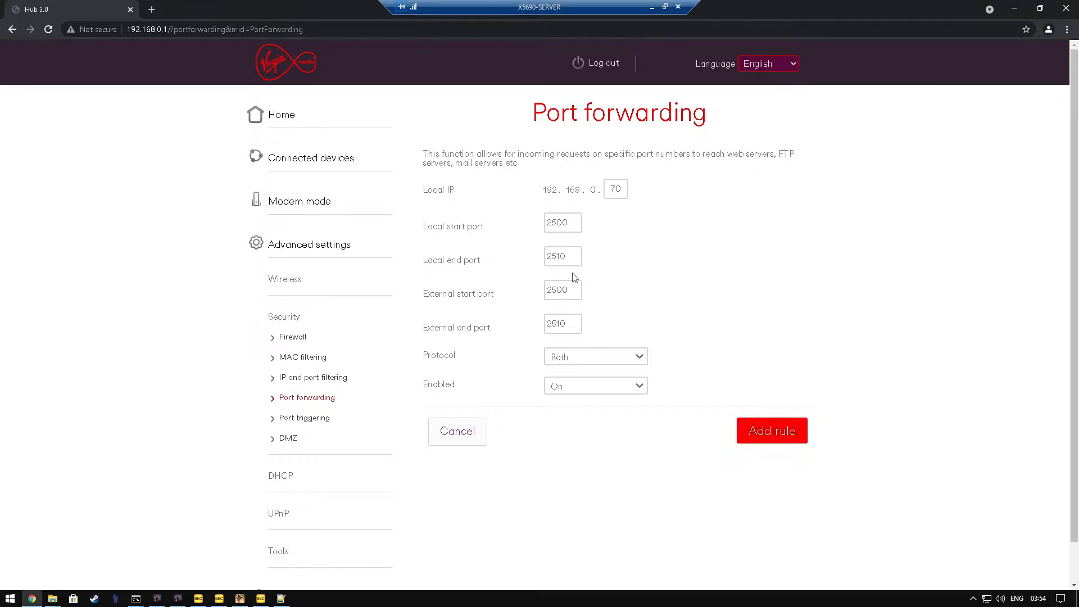
pyautogui.click(612, 362)
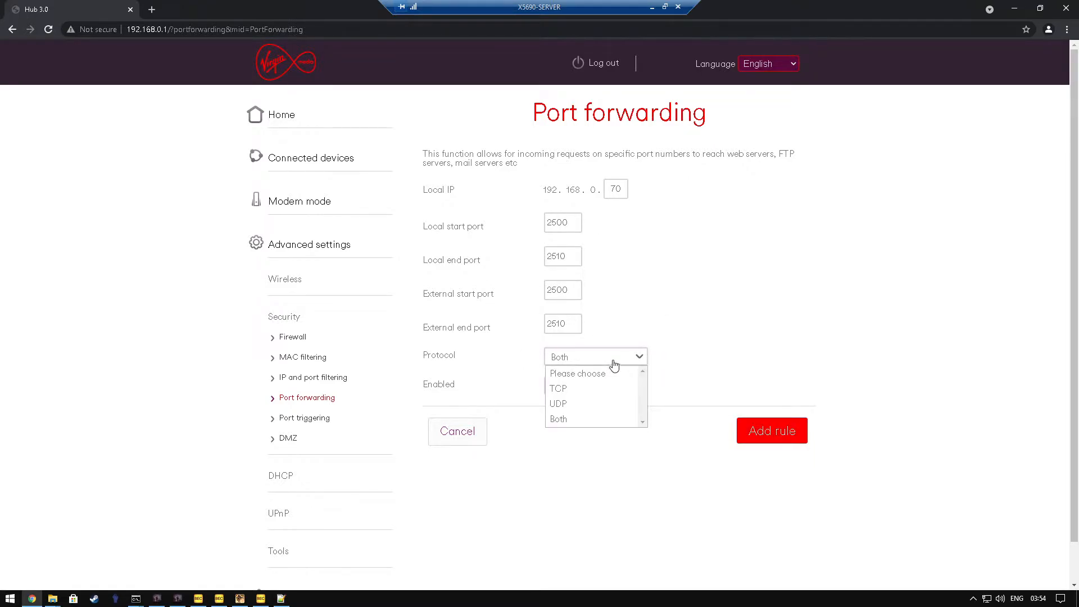
pyautogui.click(645, 361)
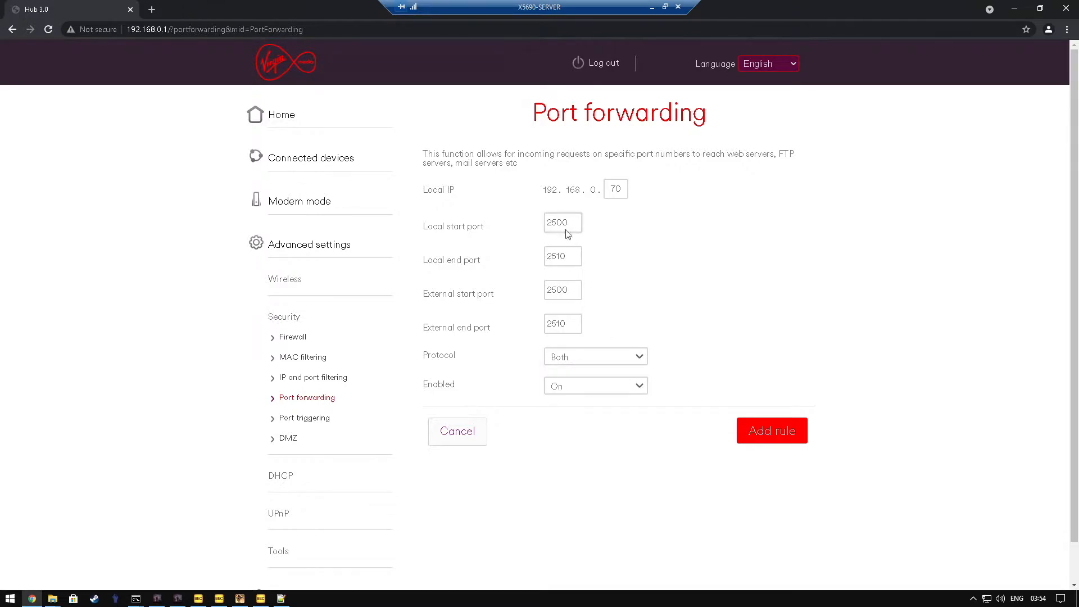
# Step: Recheck the local and external port fields and add the rule to the port forwarding list
pyautogui.doubleClick(548, 222)
pyautogui.moveTo(547, 290); pyautogui.dragTo(554, 304)
pyautogui.hotkey('shift', 'Tab')
pyautogui.press('Tab')
pyautogui.press('Tab')
pyautogui.click(771, 431)
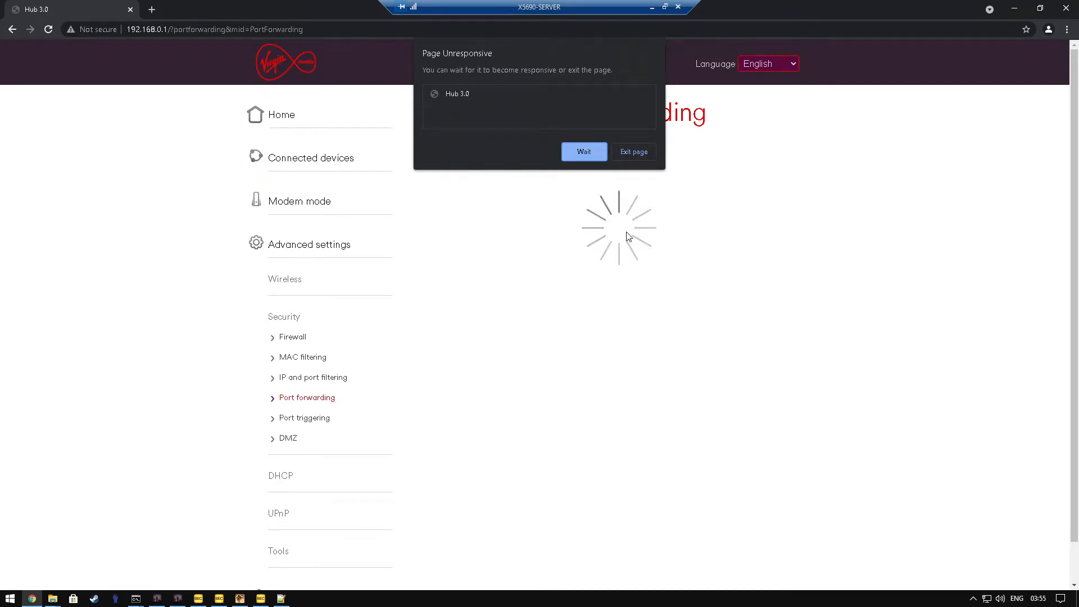
# Step: Check the new 2500-2510 entry in the rule list, apply the changes, and close the browser
pyautogui.scroll(-1, 621, 237)
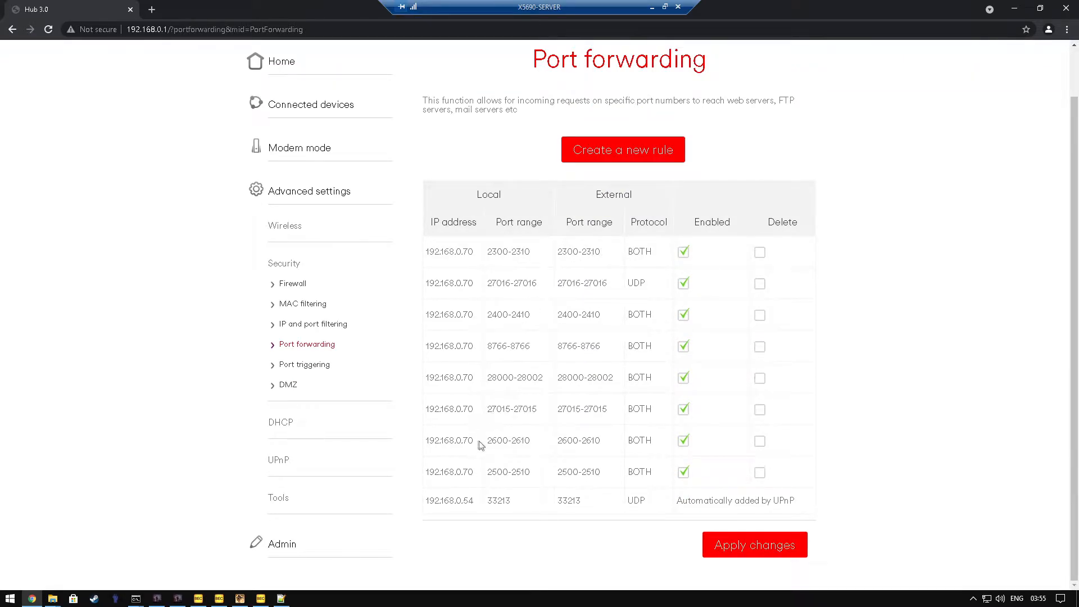
pyautogui.moveTo(486, 472); pyautogui.dragTo(533, 479)
pyautogui.click(735, 546)
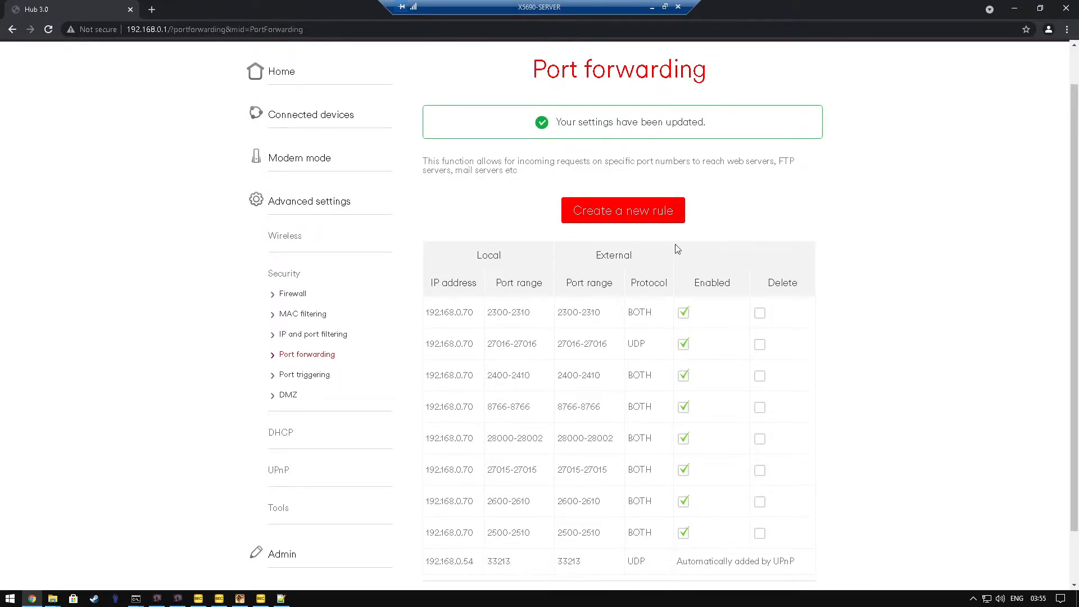
pyautogui.scroll(-1, 883, 230)
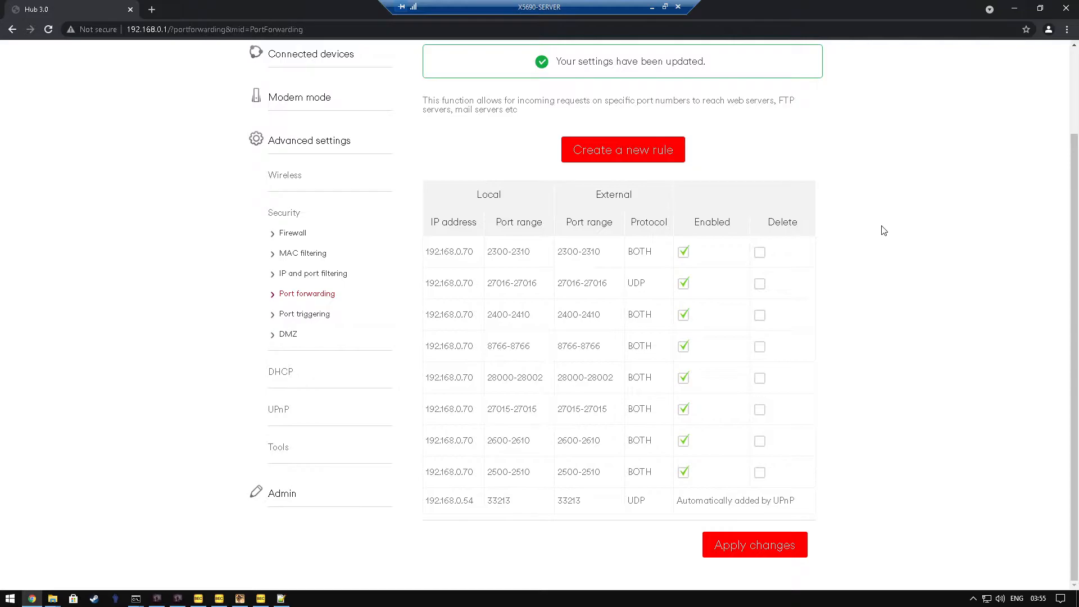
pyautogui.click(1066, 8)
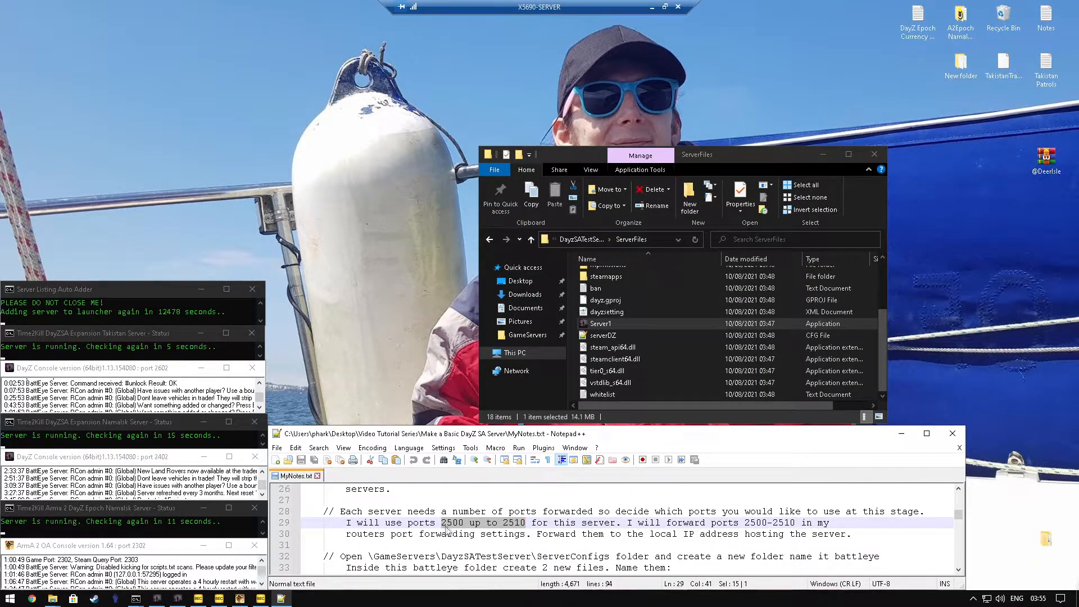
# Step: Create a new folder named battleye inside DayzSATestServer's ServerConfigs folder
pyautogui.scroll(-2, 470, 530)
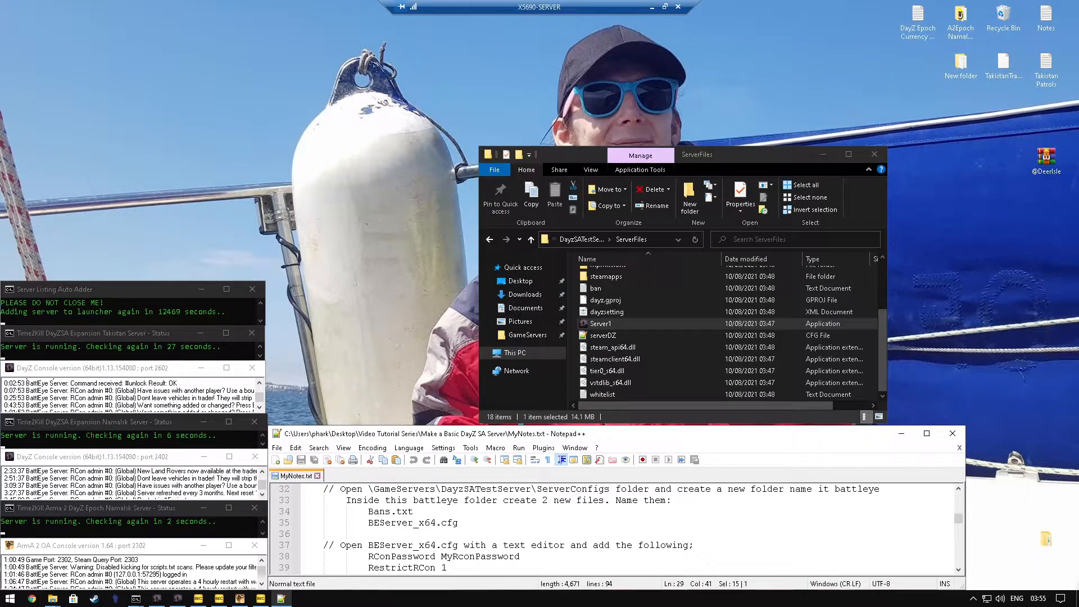
pyautogui.scroll(3, 635, 352)
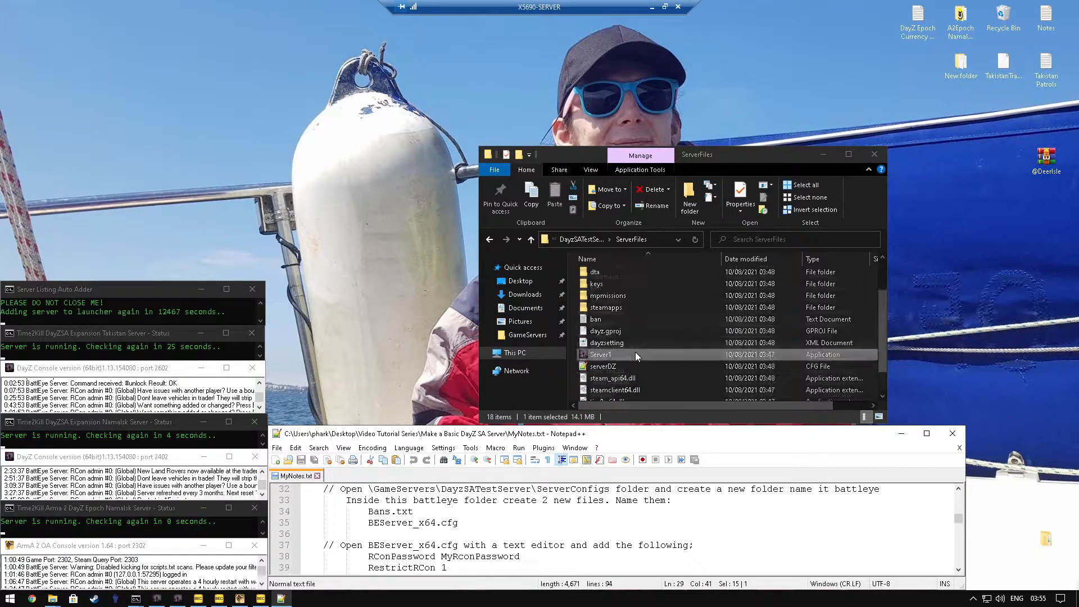
pyautogui.click(591, 238)
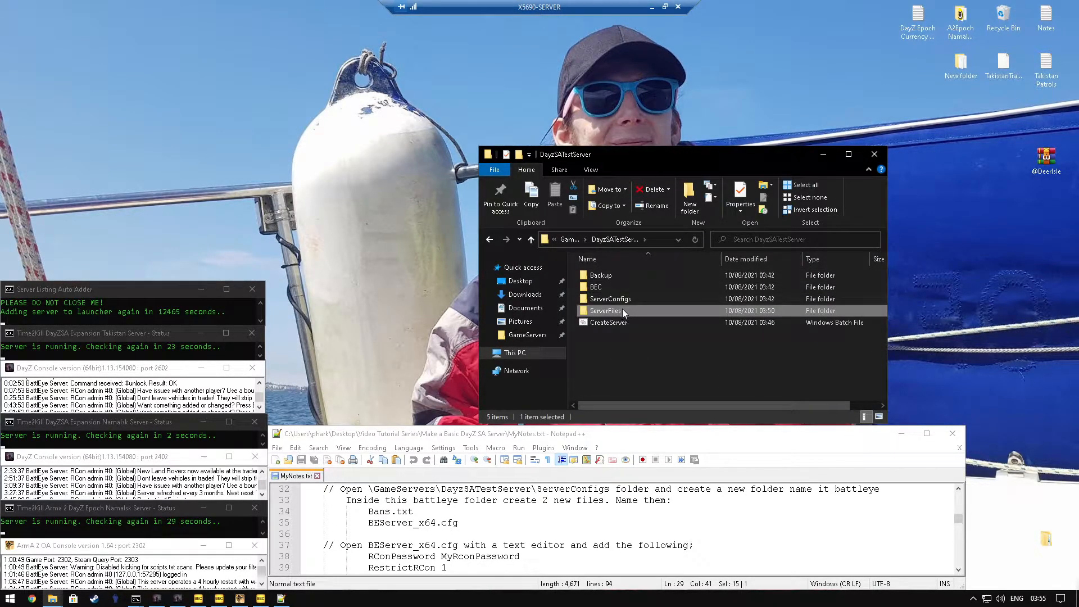
pyautogui.doubleClick(610, 301)
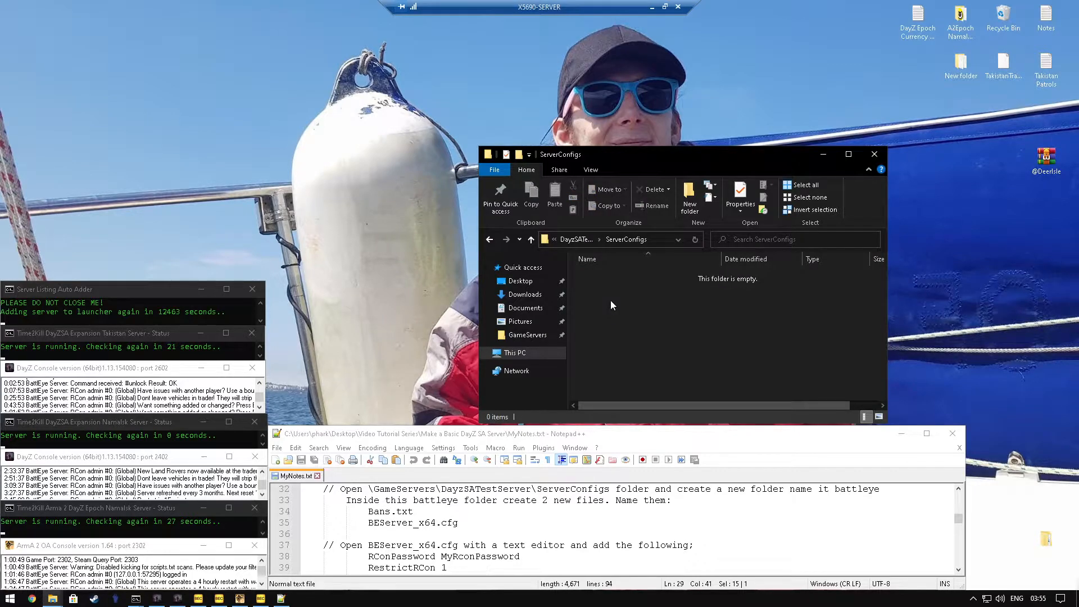
pyautogui.rightClick(610, 300)
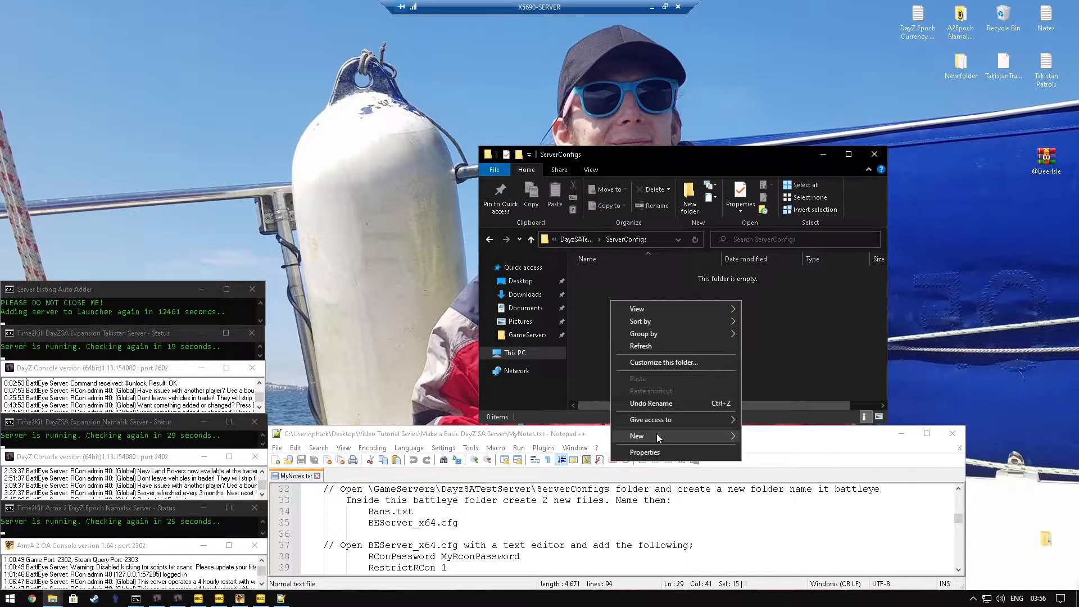
pyautogui.moveTo(725, 436)
pyautogui.click(773, 436)
pyautogui.write('battleye')
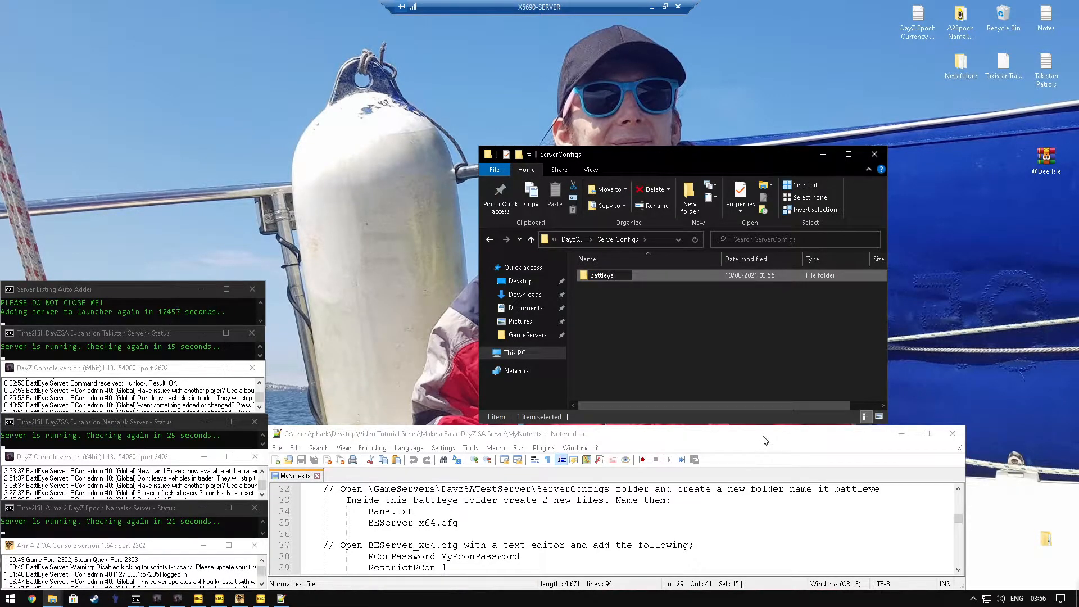
pyautogui.click(670, 327)
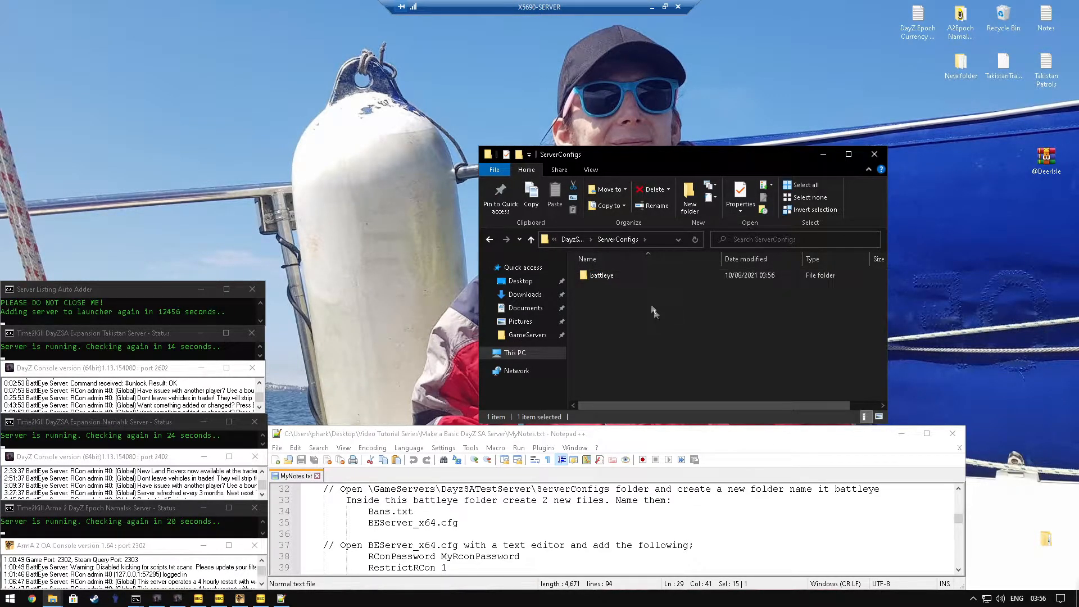
# Step: Open the battleye folder and create a text document named Bans in it
pyautogui.doubleClick(621, 275)
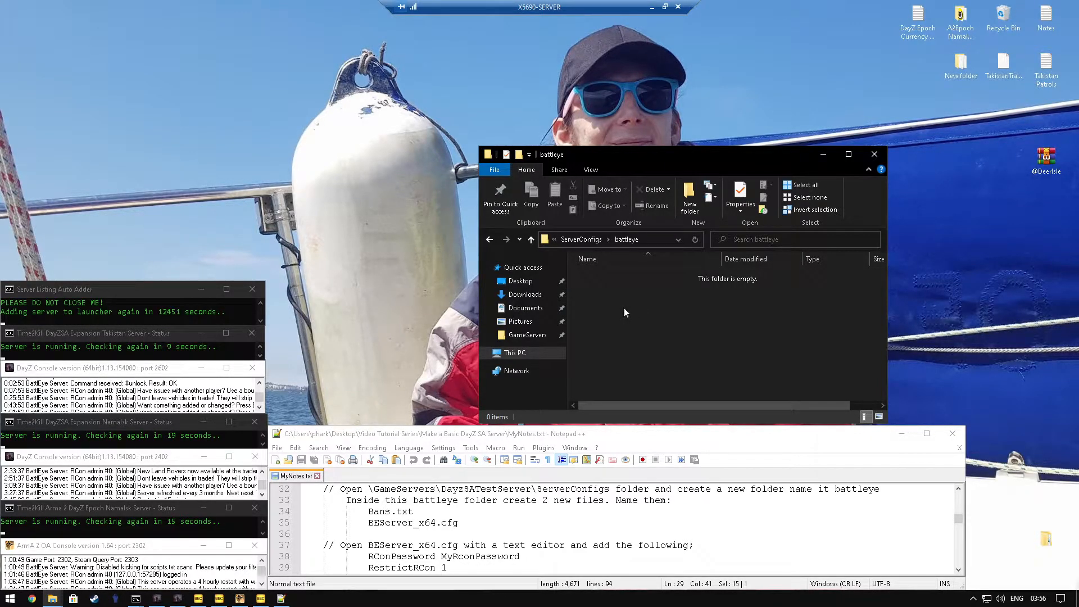
pyautogui.rightClick(614, 311)
pyautogui.moveTo(649, 443)
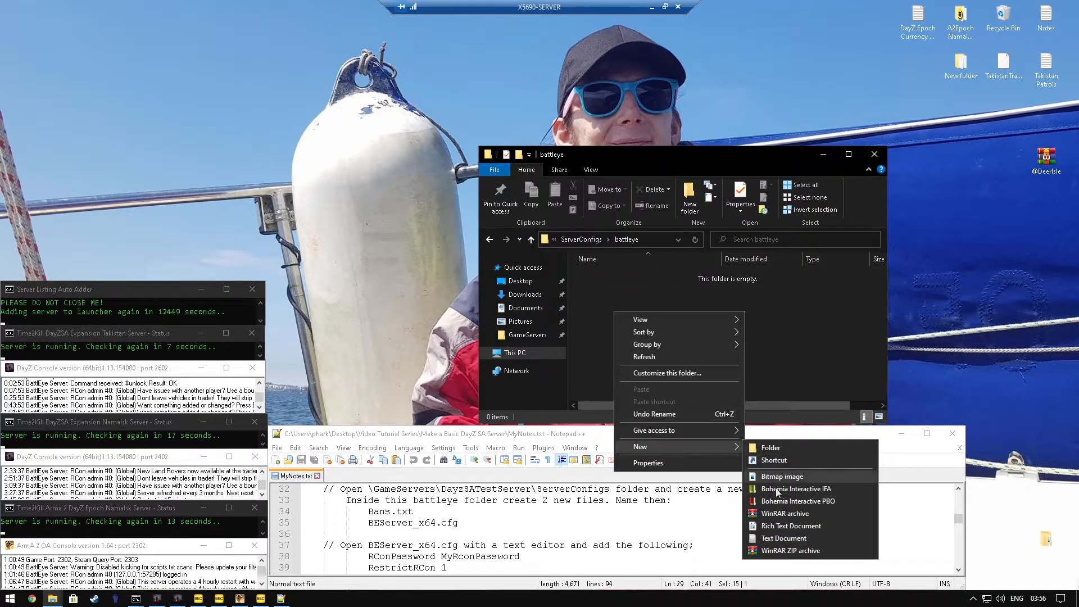
pyautogui.click(787, 539)
pyautogui.write('Bans')
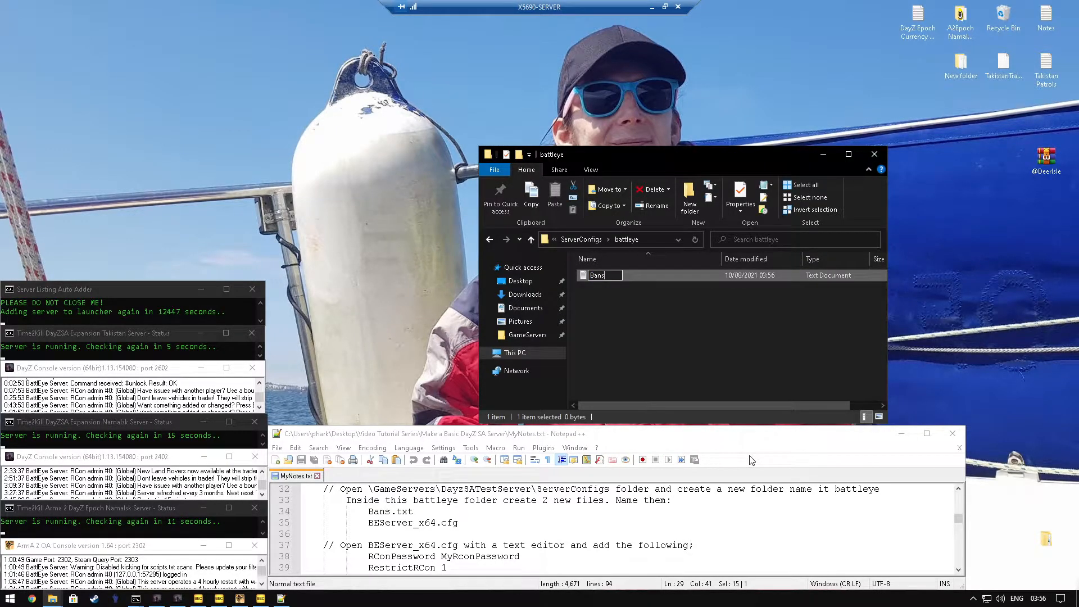
pyautogui.click(665, 335)
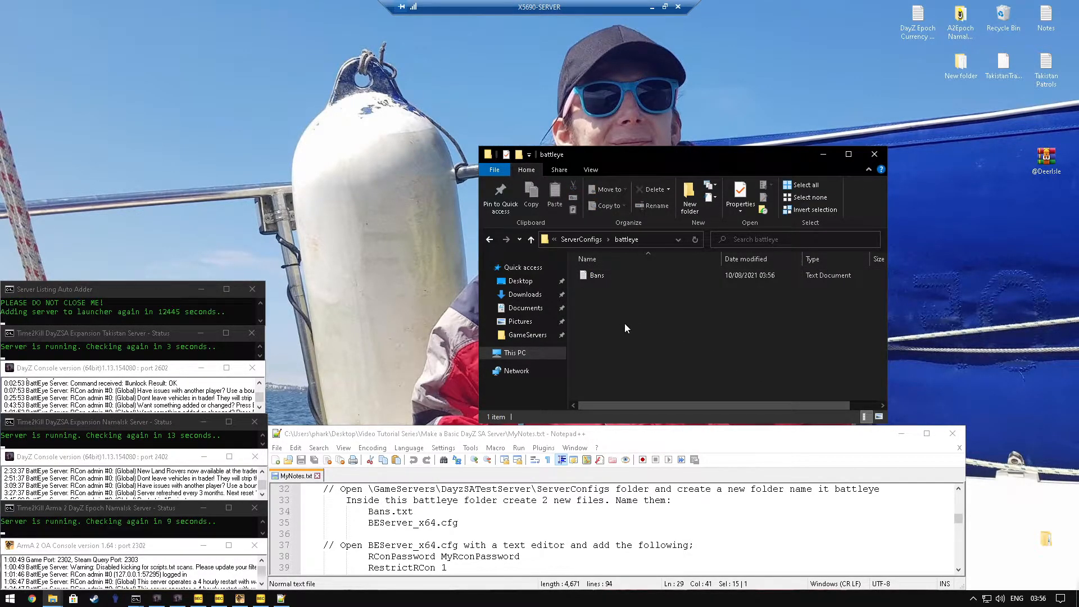
# Step: Create a second text document named BEServer_x64 in the battleye folder
pyautogui.rightClick(625, 323)
pyautogui.moveTo(666, 459)
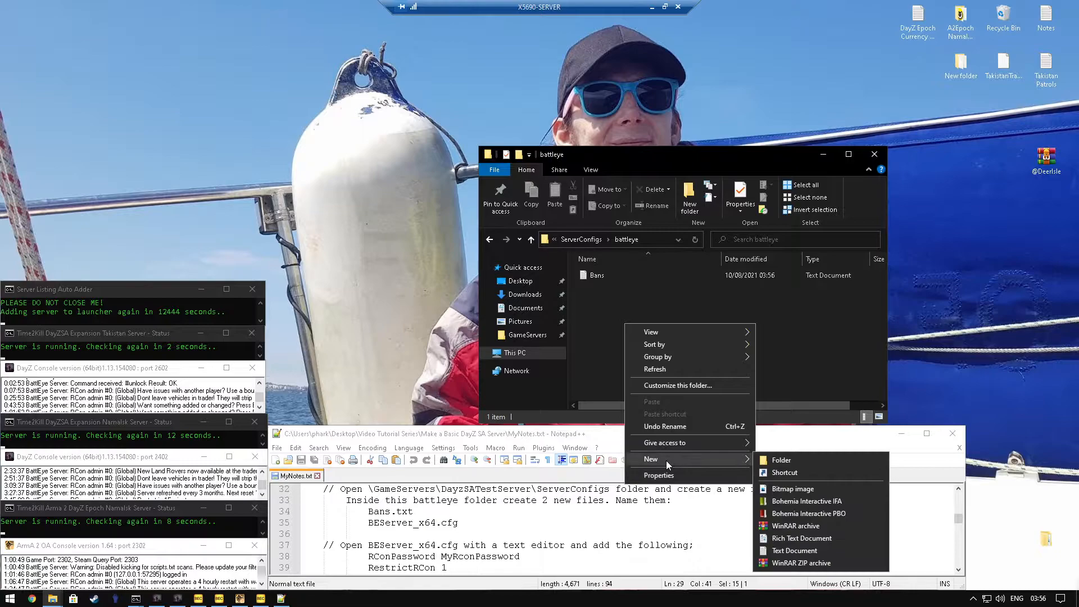
pyautogui.click(787, 549)
pyautogui.write('B')
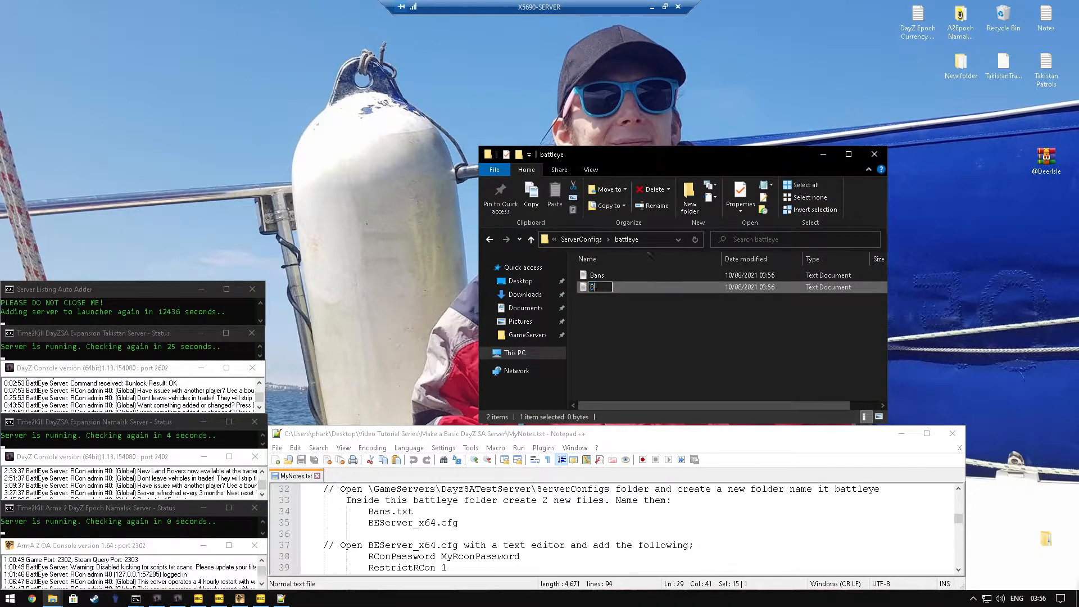
pyautogui.write('EServer_x64')
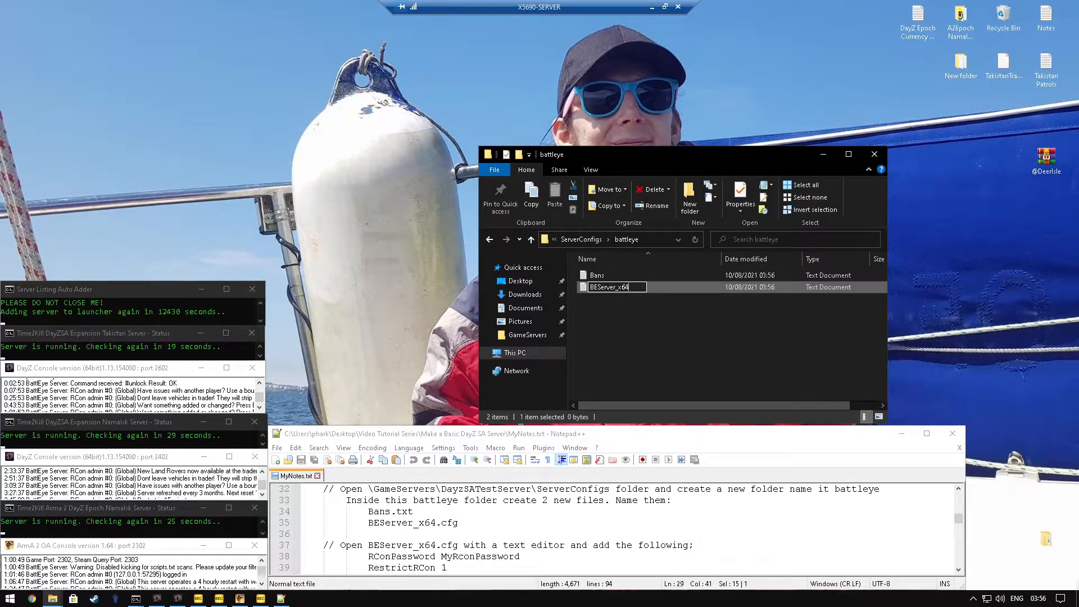
pyautogui.rightClick(635, 303)
pyautogui.click(581, 318)
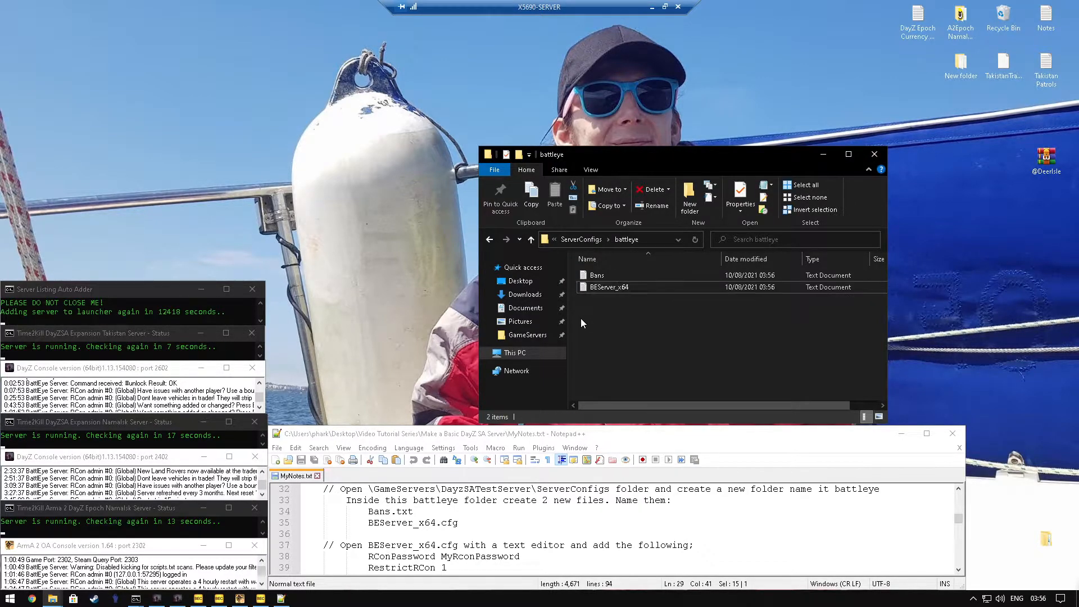
# Step: Open BEServer_x64 in Notepad++ and paste in the RCon password, RestrictRCon 1 and RConPort 2506 lines copied from MyNotes.txt
pyautogui.rightClick(606, 288)
pyautogui.click(657, 335)
pyautogui.hotkey('ctrl', 'Tab')
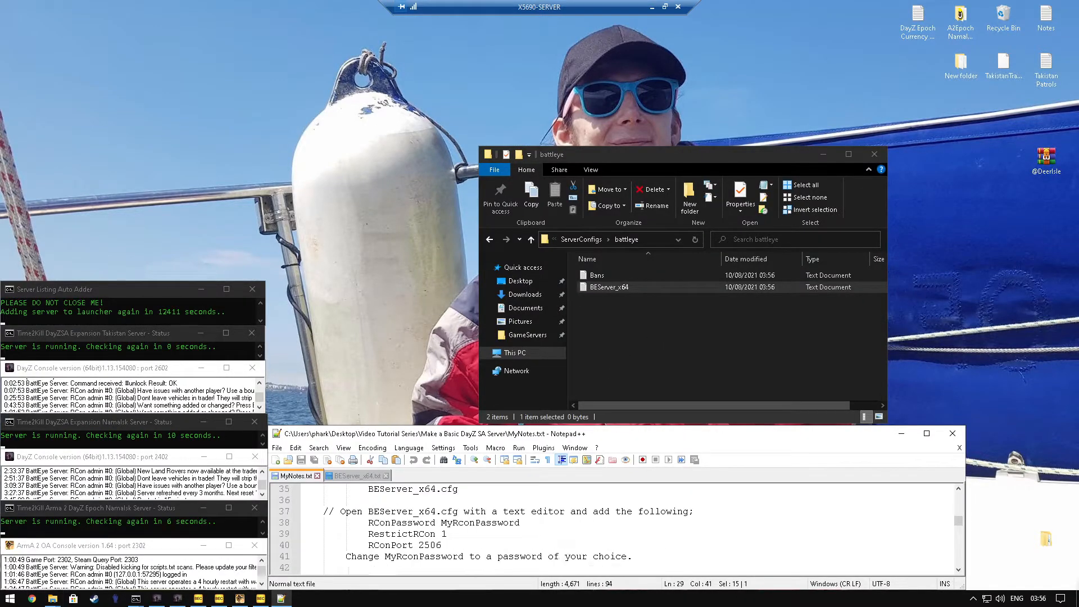
pyautogui.moveTo(441, 545); pyautogui.dragTo(368, 523)
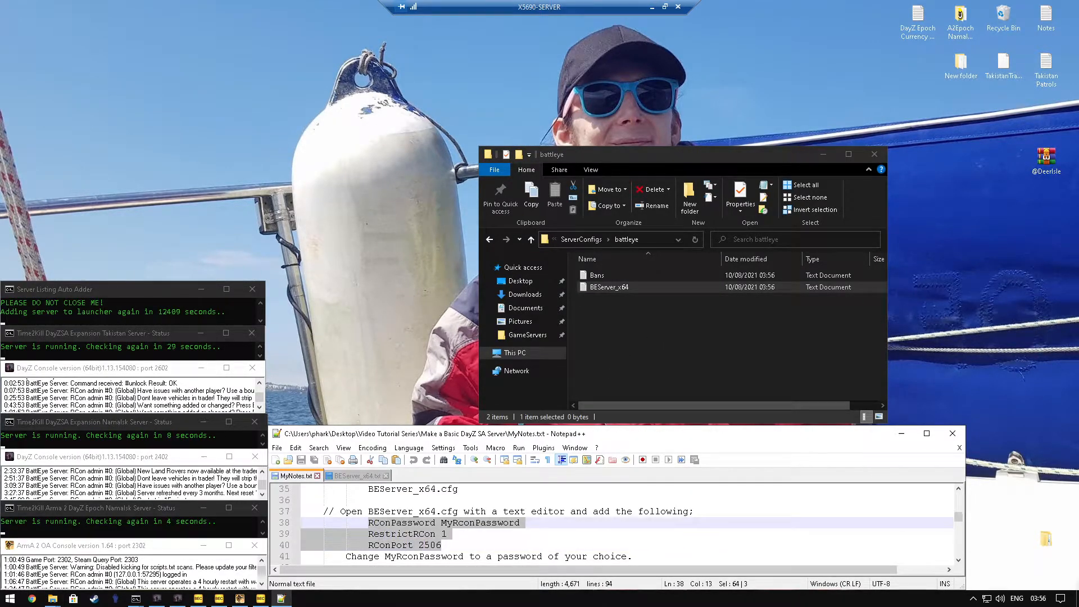
pyautogui.rightClick(380, 528)
pyautogui.click(404, 293)
pyautogui.click(360, 476)
pyautogui.rightClick(367, 493)
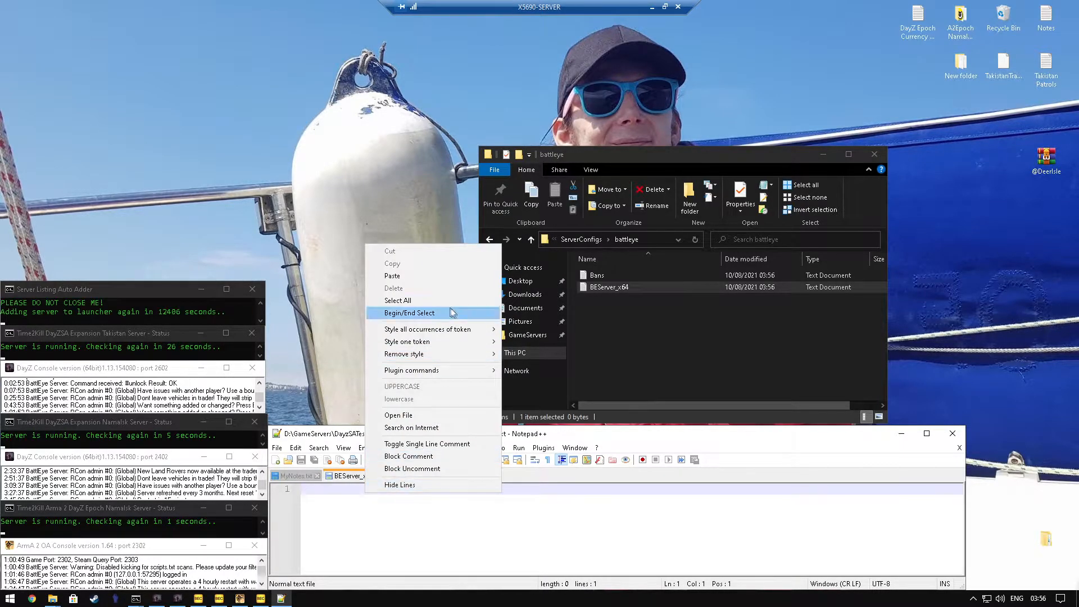
pyautogui.click(399, 276)
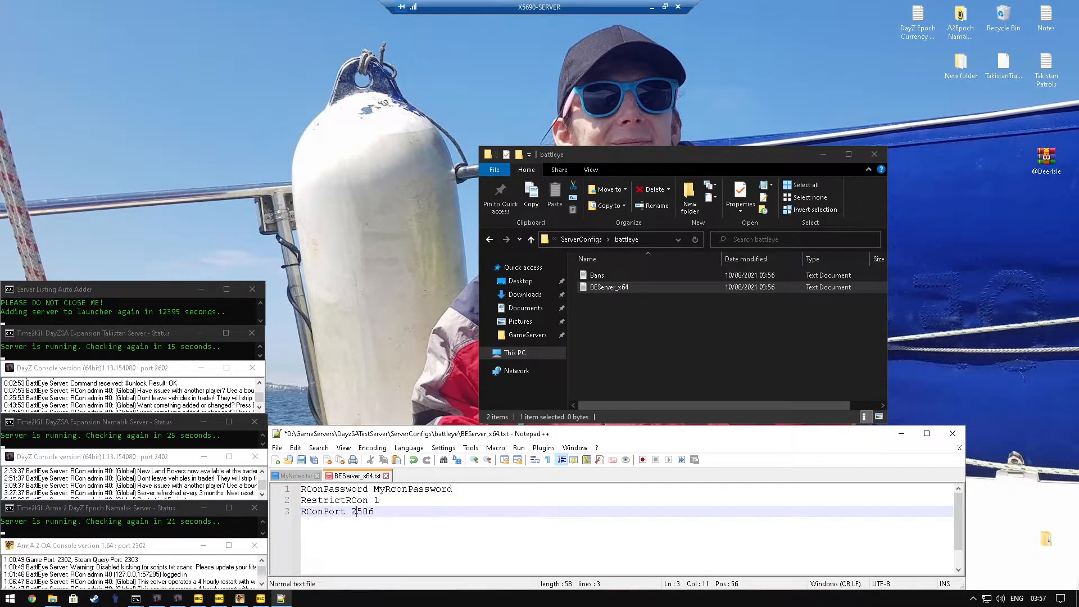
# Step: Check the RConPort digits and the RCon password value in the BEServer_x64 text
pyautogui.moveTo(357, 511); pyautogui.dragTo(374, 511)
pyautogui.click(374, 511)
pyautogui.moveTo(368, 511); pyautogui.dragTo(374, 511)
pyautogui.click(362, 512)
pyautogui.doubleClick(404, 490)
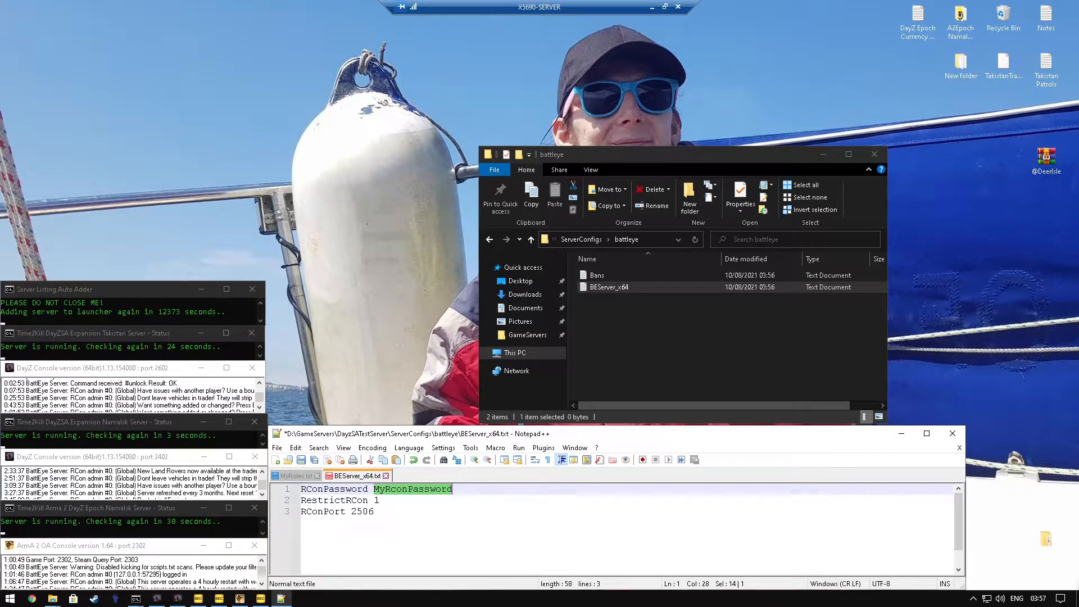
# Step: Save the text as BEServer_x64.cfg with file type All types, and delete the leftover BEServer_x64 text document
pyautogui.click(276, 449)
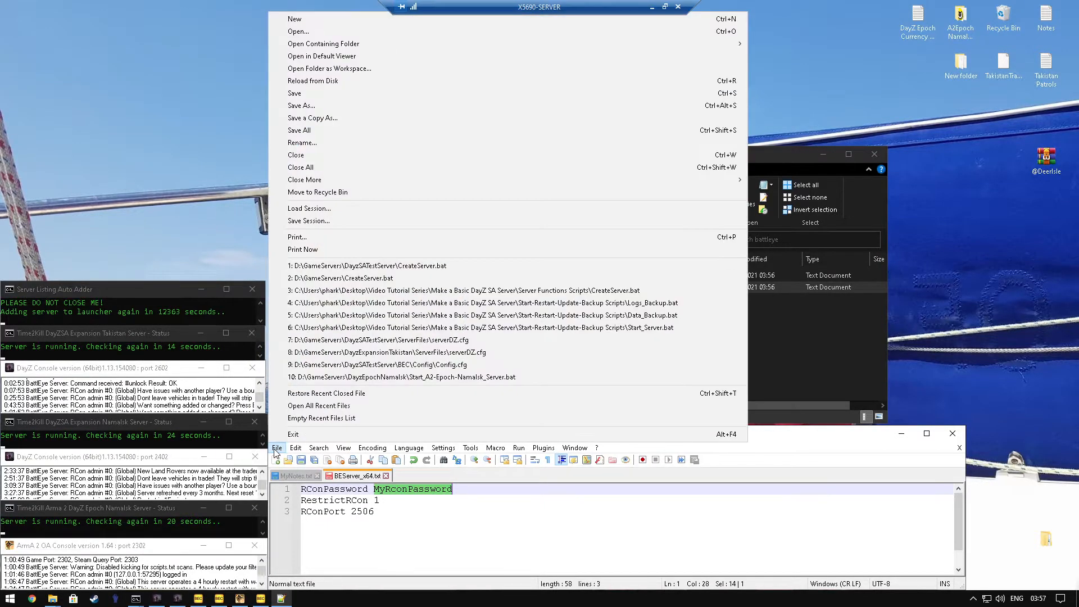
pyautogui.click(315, 105)
pyautogui.press('End')
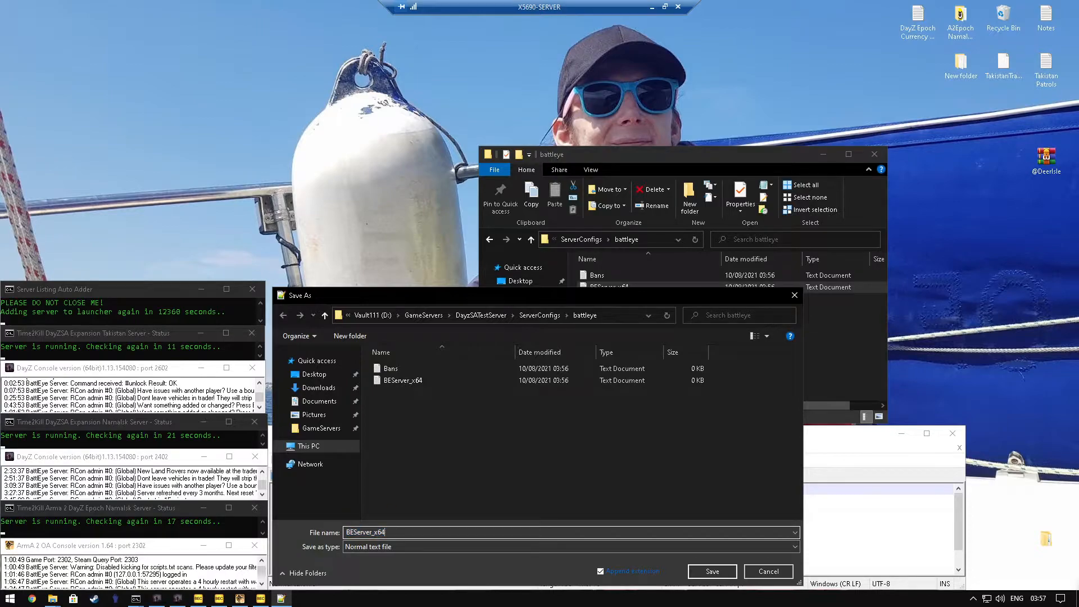
pyautogui.write('.cfg')
pyautogui.click(392, 546)
pyautogui.scroll(1, 382, 306)
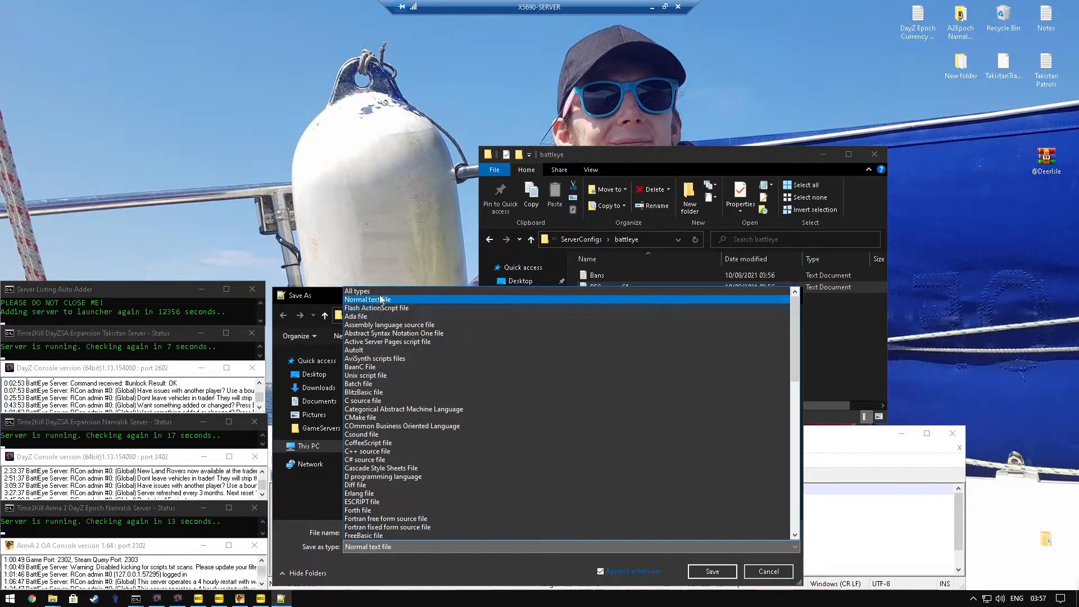
pyautogui.click(383, 291)
pyautogui.click(698, 565)
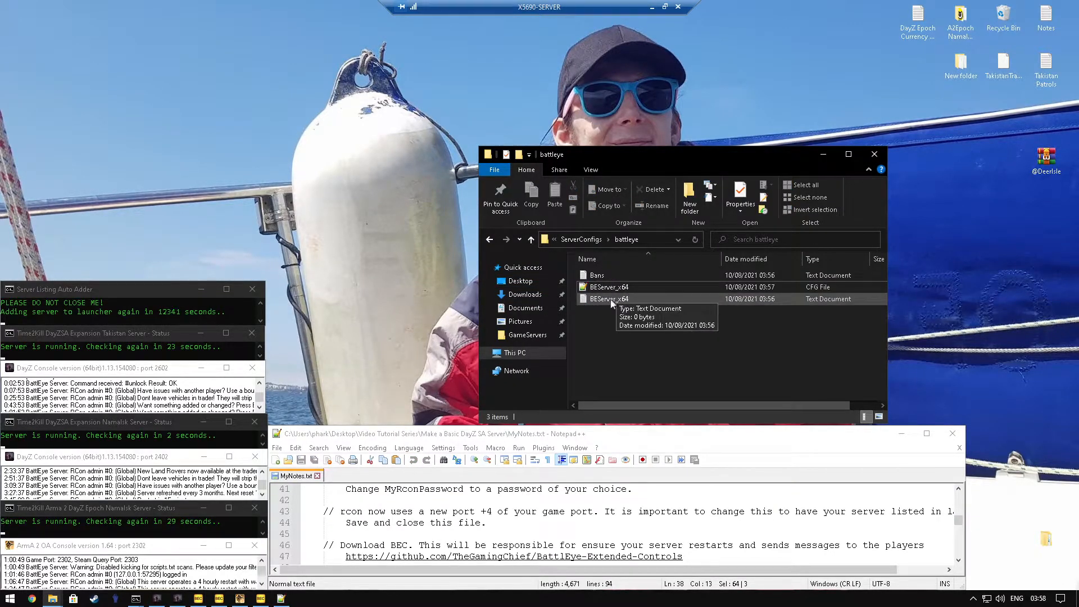
pyautogui.rightClick(608, 300)
pyautogui.click(636, 535)
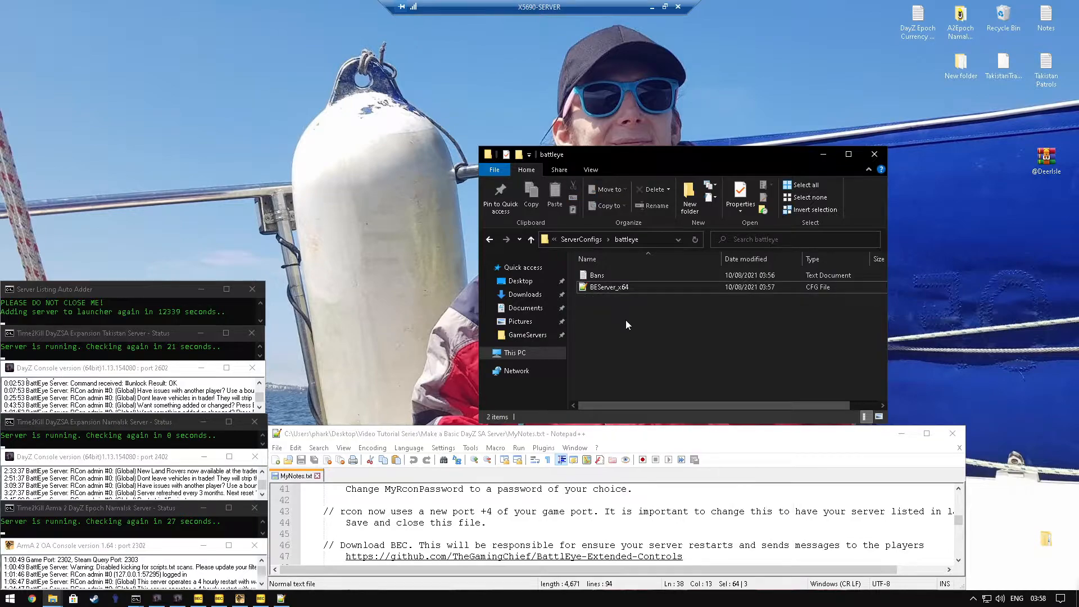
# Step: Open BEServer_x64.cfg, check its RCon password and port entries, and close the file
pyautogui.doubleClick(629, 286)
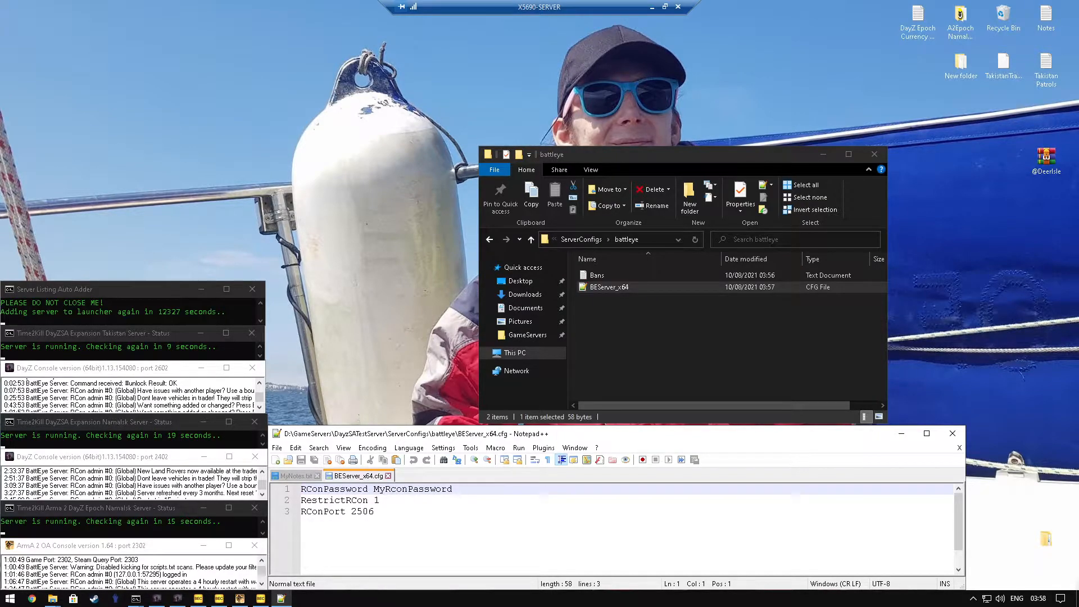
pyautogui.doubleClick(418, 490)
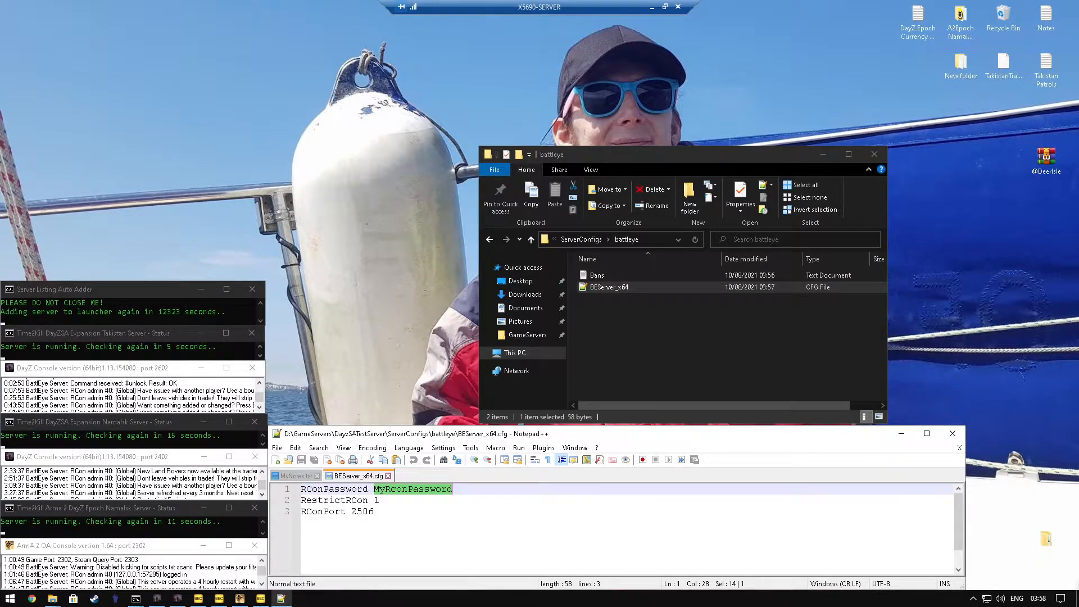
pyautogui.doubleClick(363, 511)
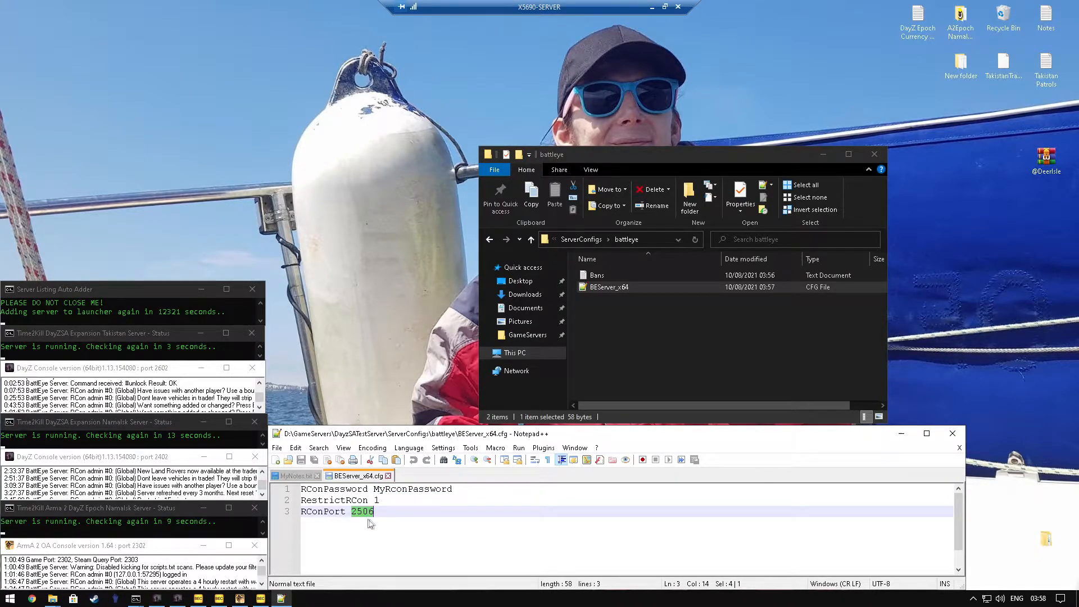
pyautogui.click(389, 476)
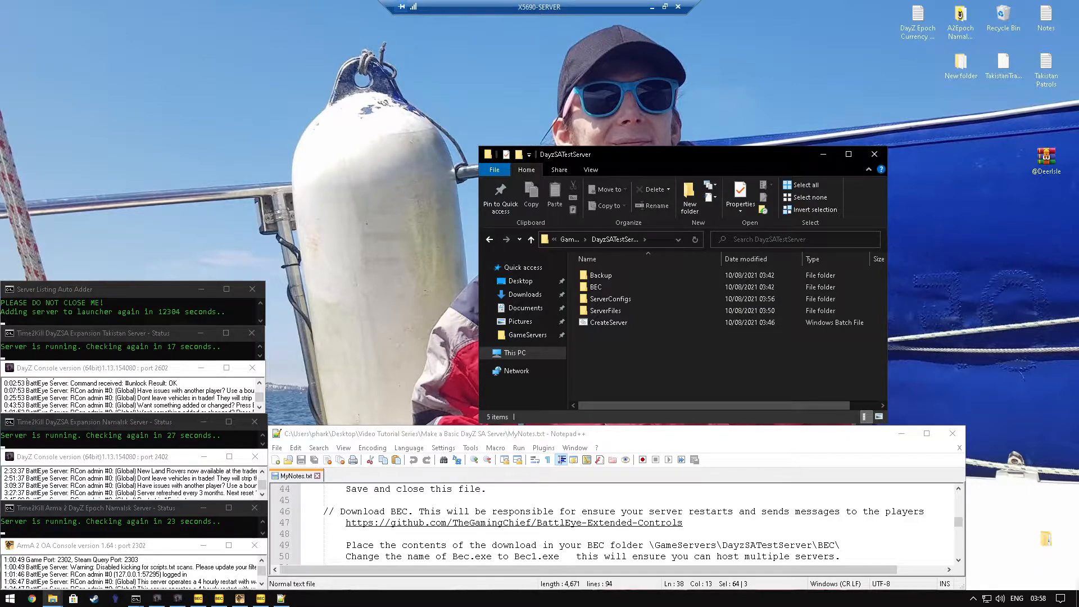
# Step: Open the BattlEye-Extended-Controls GitHub link from the notes and download the repository as a ZIP
pyautogui.tripleClick(404, 526)
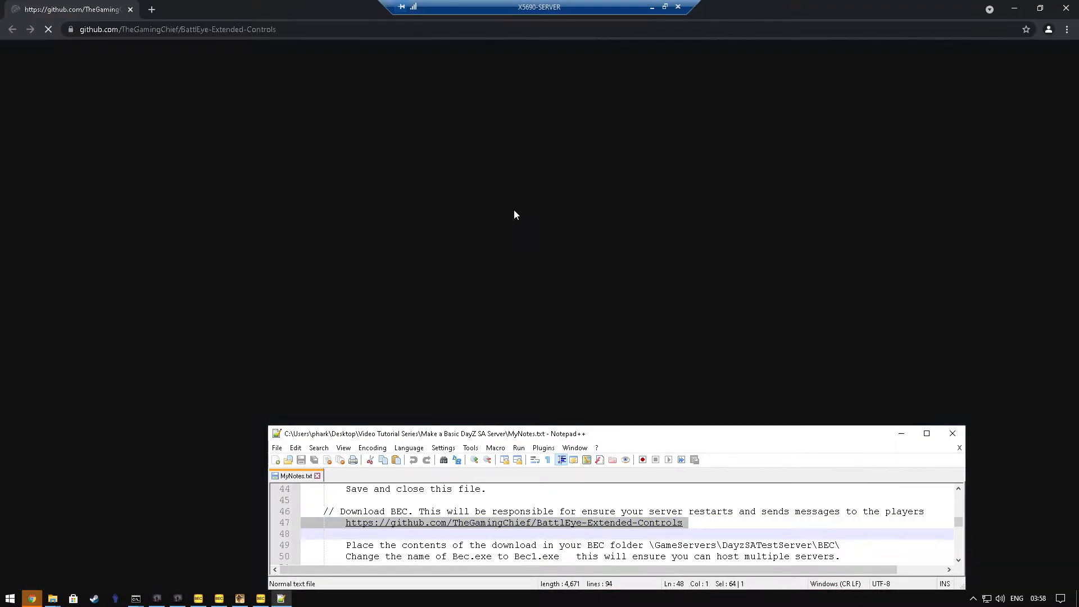
pyautogui.click(652, 173)
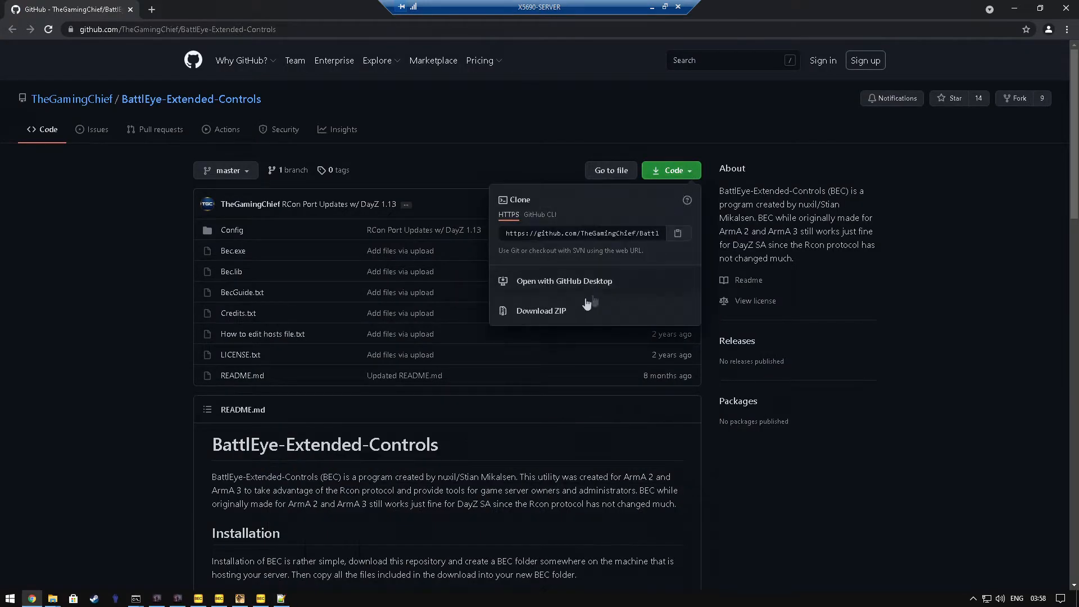
pyautogui.click(542, 315)
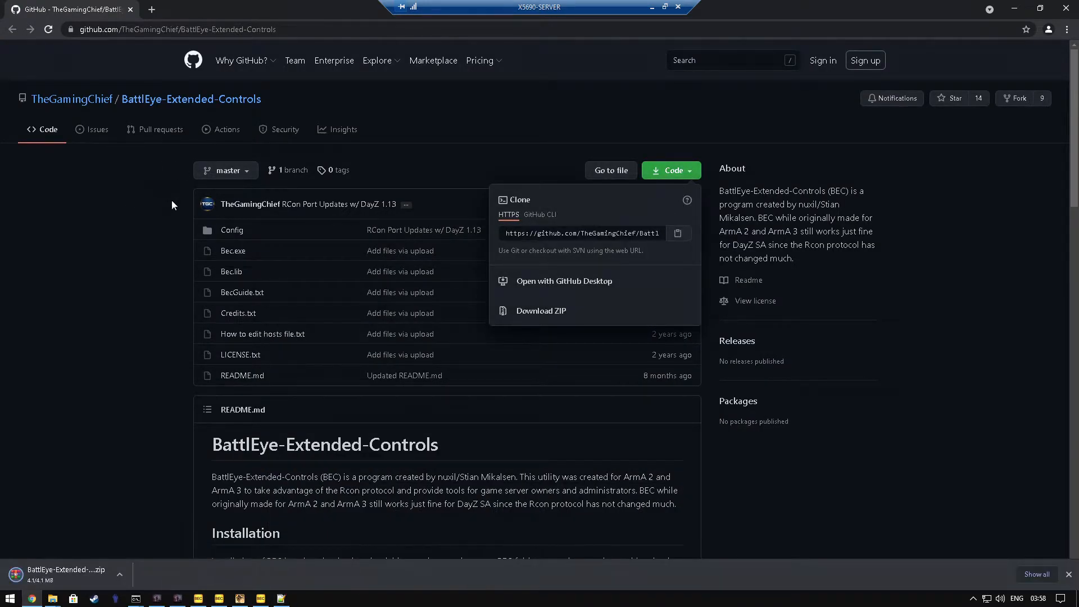
# Step: Let the download continue, show BattlEye-Extended-Controls-master.zip in its folder, and close the browser
pyautogui.click(130, 10)
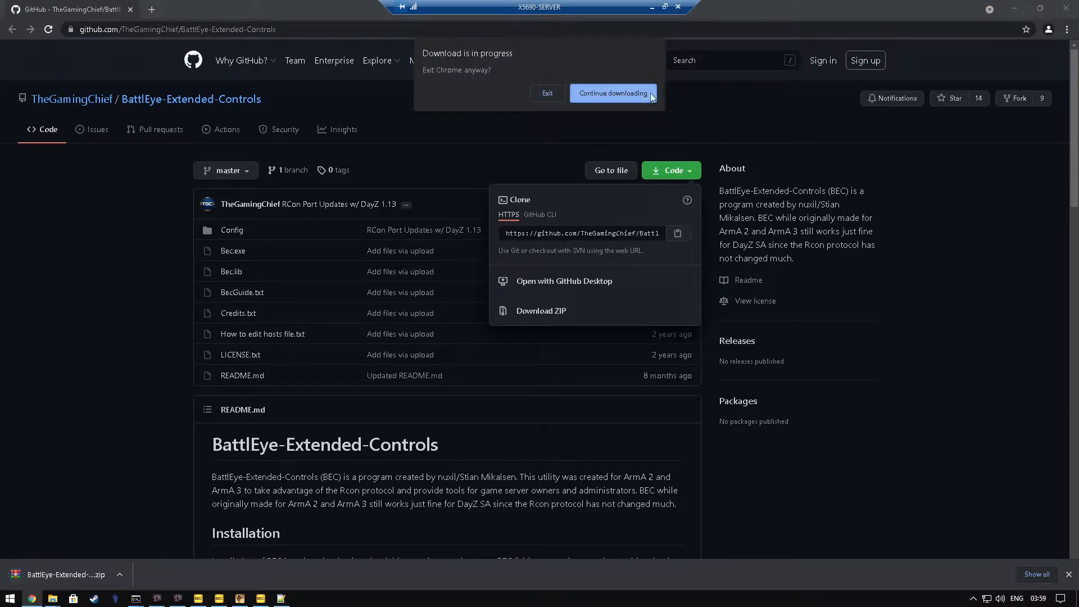
pyautogui.click(578, 93)
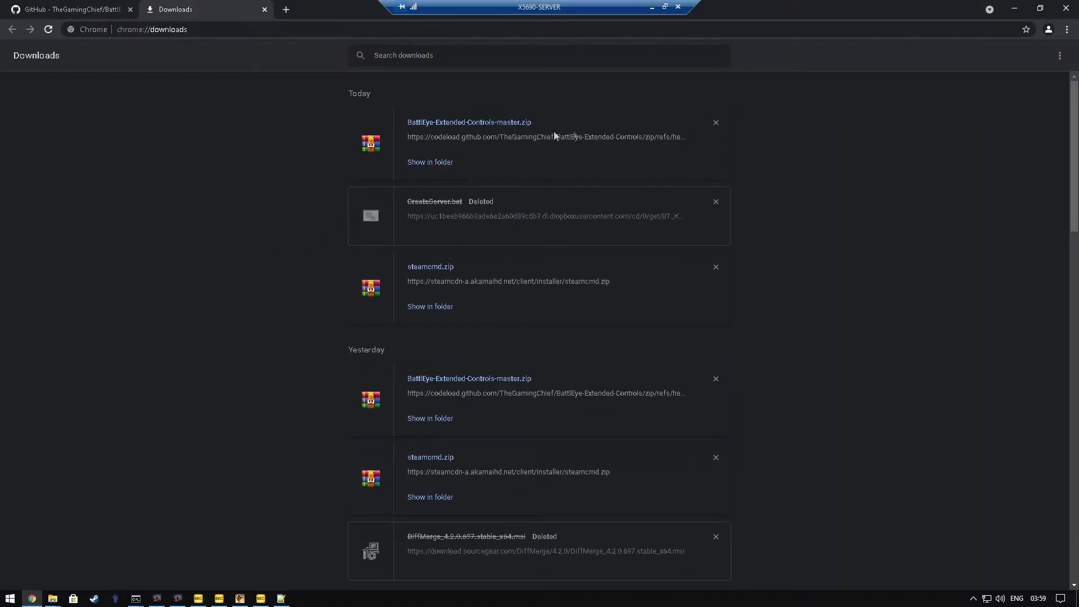
pyautogui.click(436, 163)
pyautogui.click(264, 10)
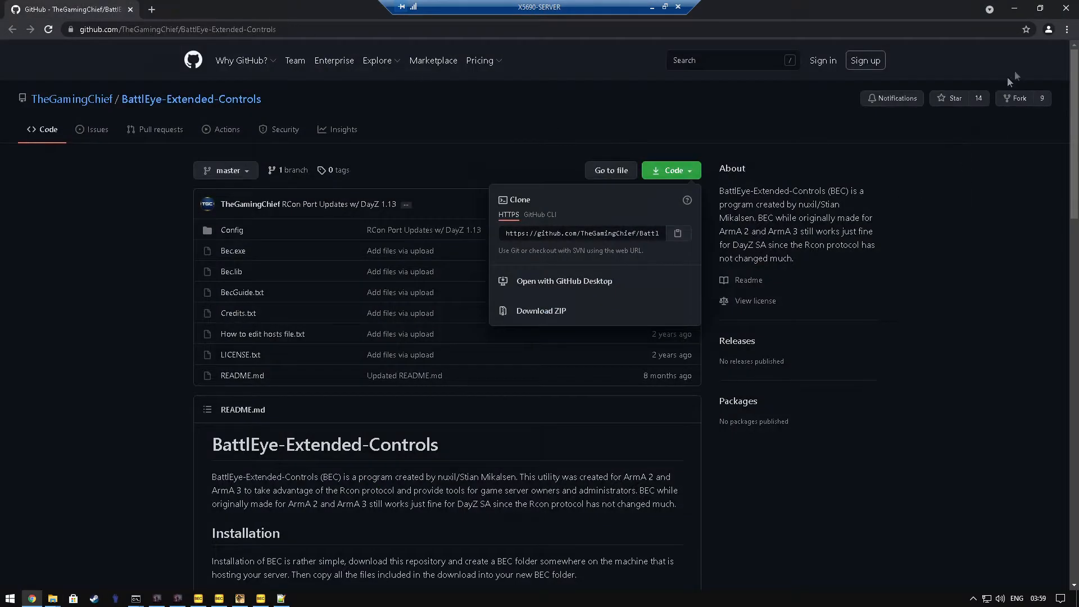
pyautogui.click(1066, 8)
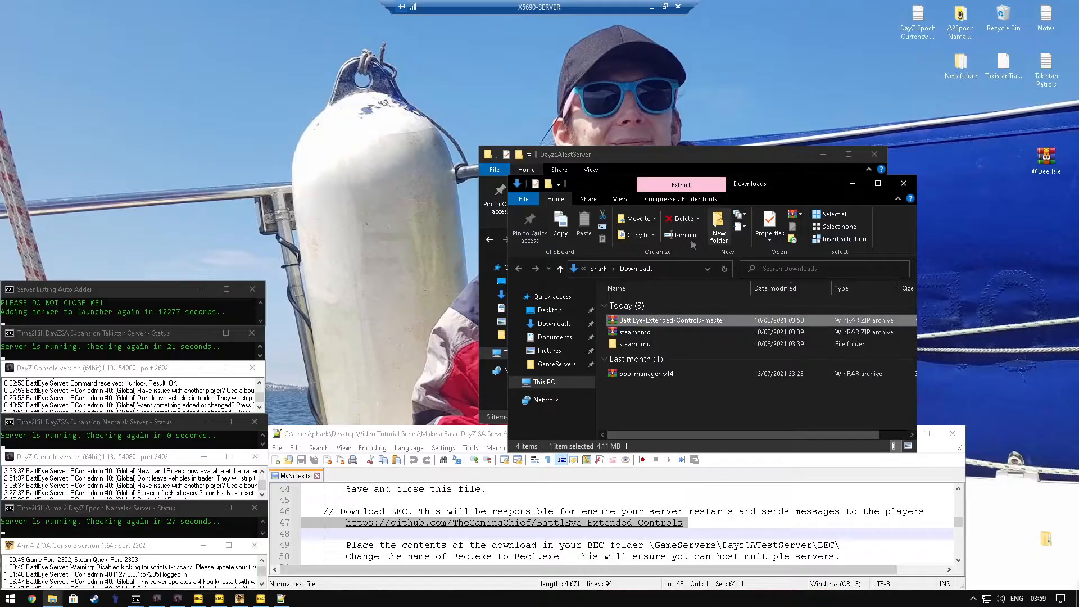
# Step: Extract BattlEye-Extended-Controls-master.zip in Downloads, copy everything inside the extracted folder, and close that folder window
pyautogui.rightClick(647, 319)
pyautogui.click(727, 372)
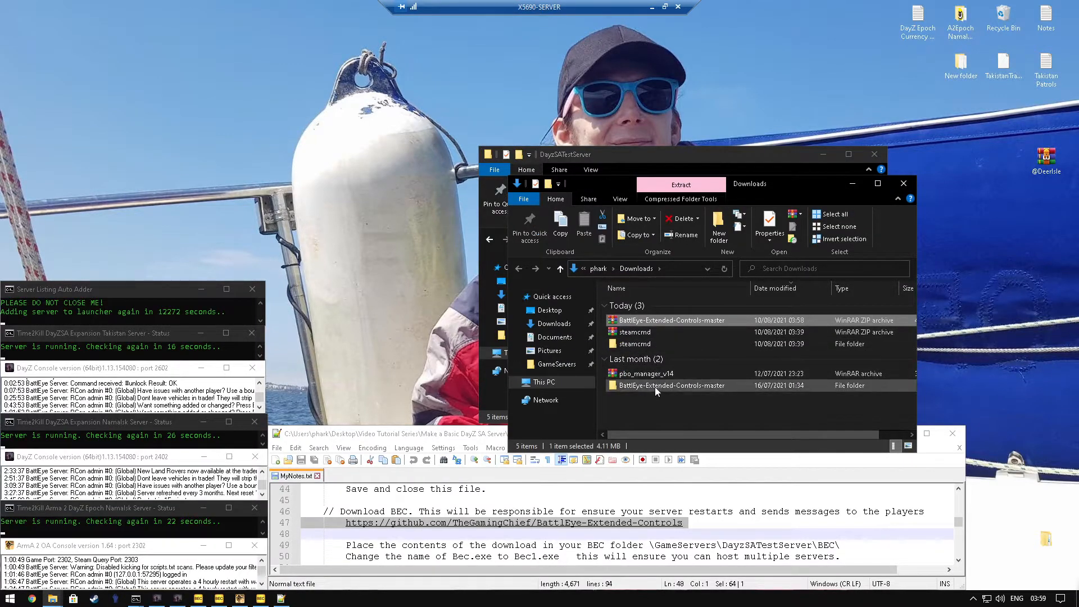
pyautogui.doubleClick(655, 387)
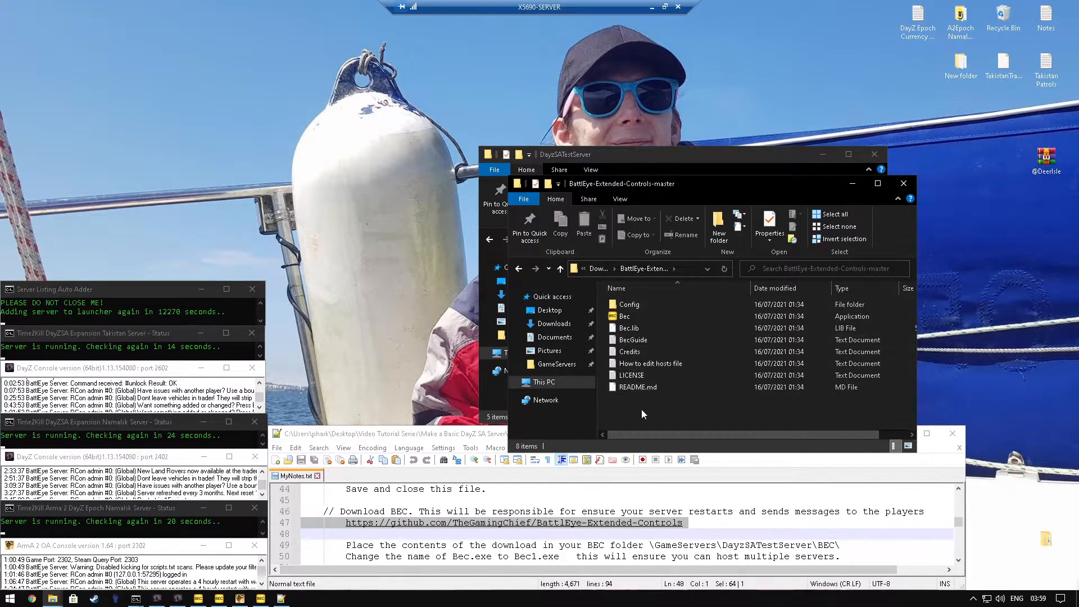
pyautogui.moveTo(642, 413); pyautogui.dragTo(639, 304)
pyautogui.rightClick(638, 303)
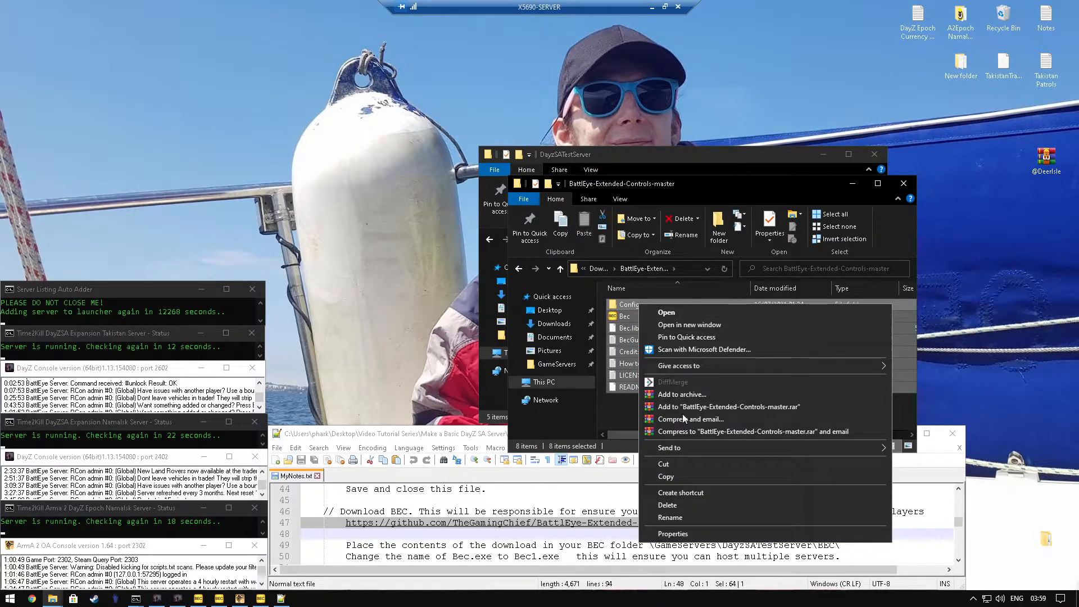
pyautogui.click(676, 476)
pyautogui.click(903, 184)
# Step: Paste the copied BattlEye-Extended-Controls files into the BEC folder of DayzSATestServer
pyautogui.click(599, 289)
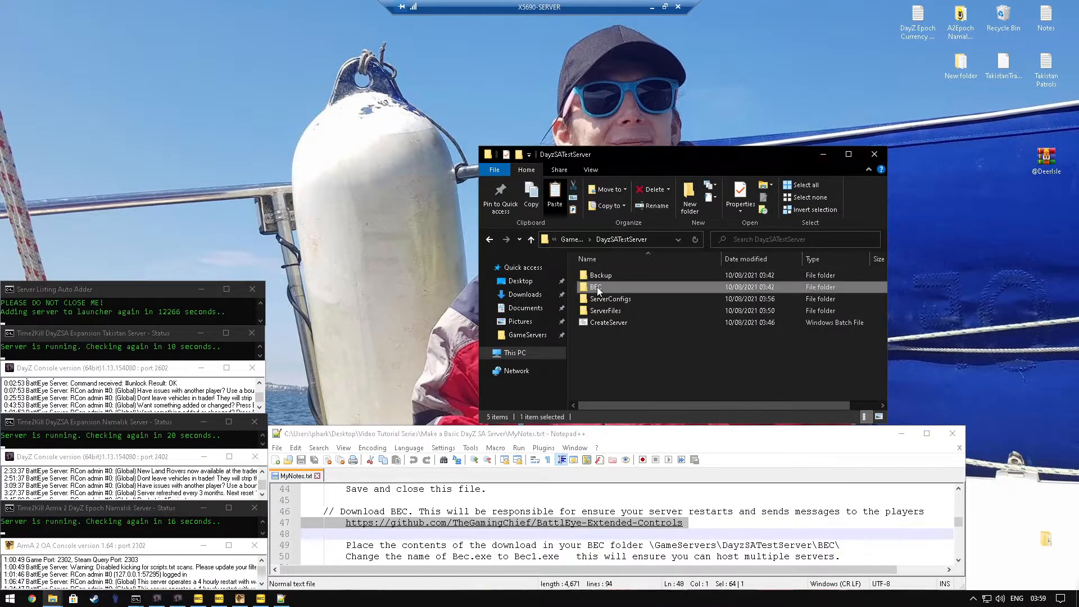
pyautogui.doubleClick(599, 289)
pyautogui.rightClick(626, 306)
pyautogui.click(658, 384)
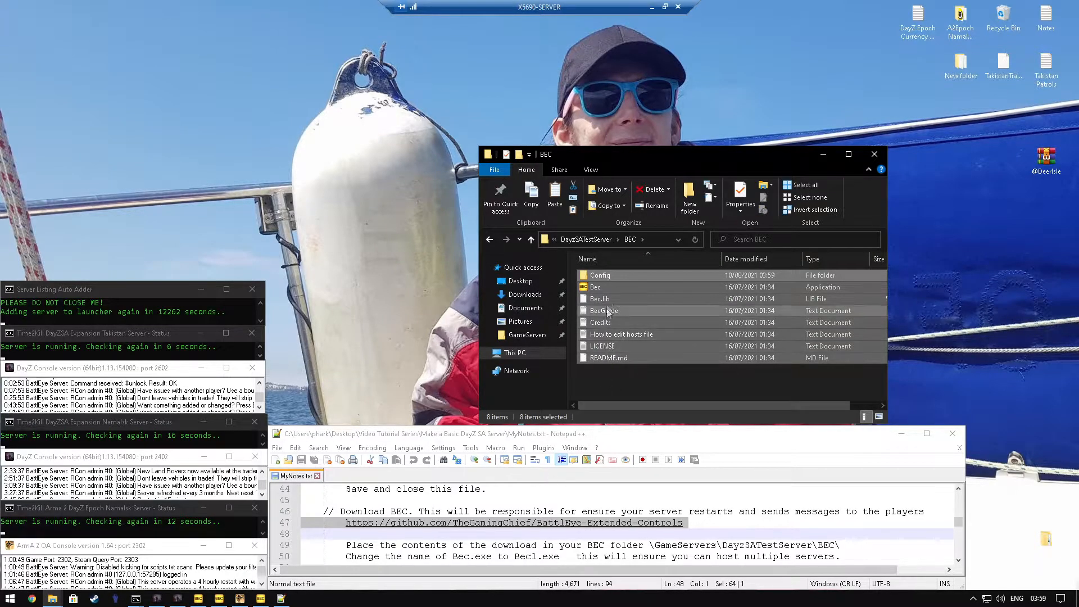
# Step: Rename the Bec application in the BEC folder to Bec1
pyautogui.click(600, 287)
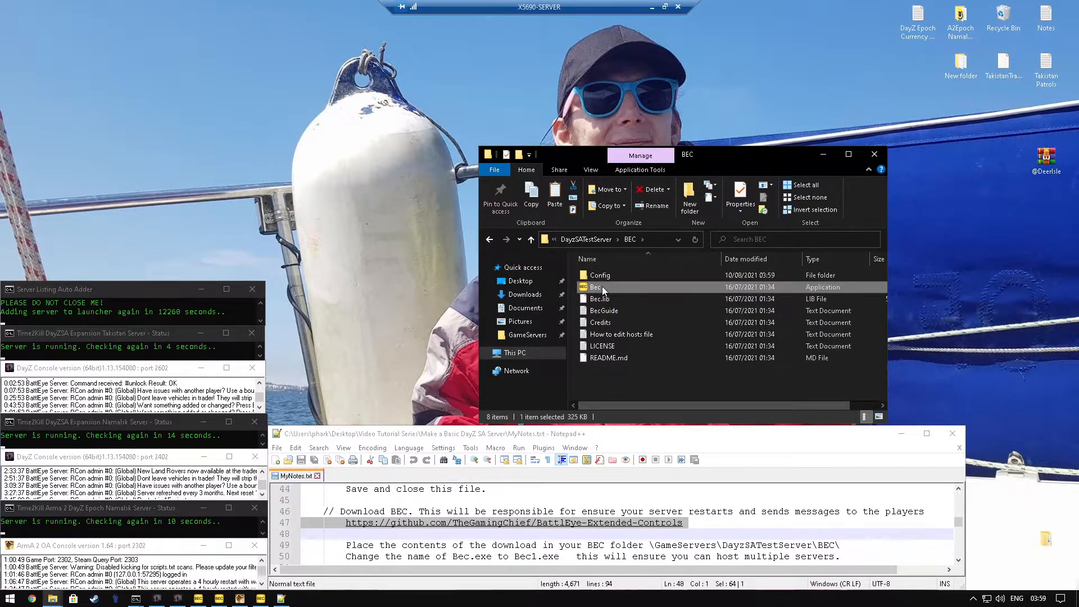
pyautogui.click(602, 286)
pyautogui.write('Bec1')
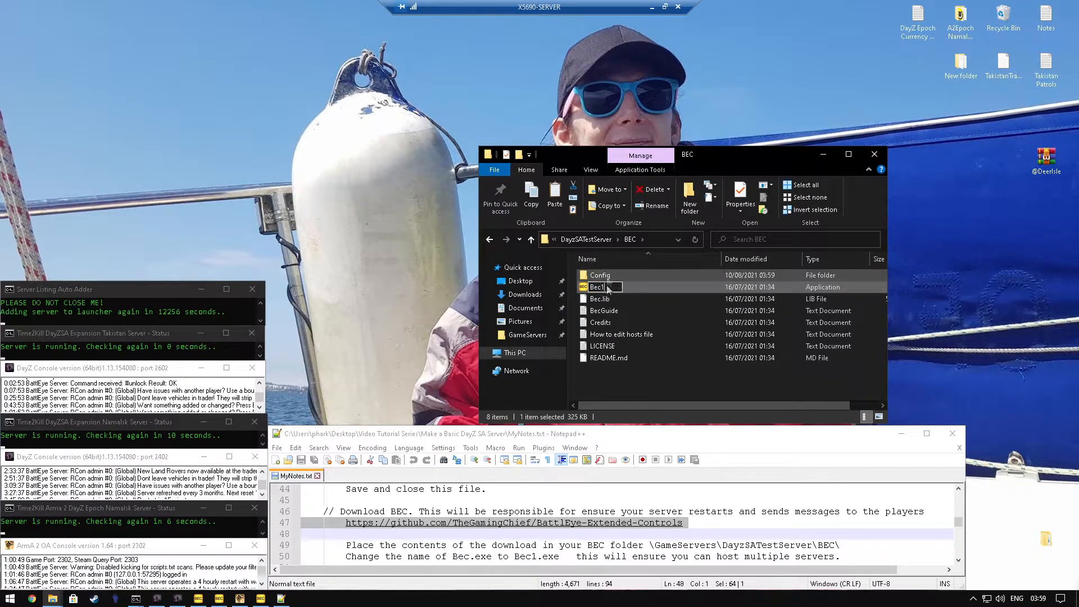
pyautogui.click(629, 377)
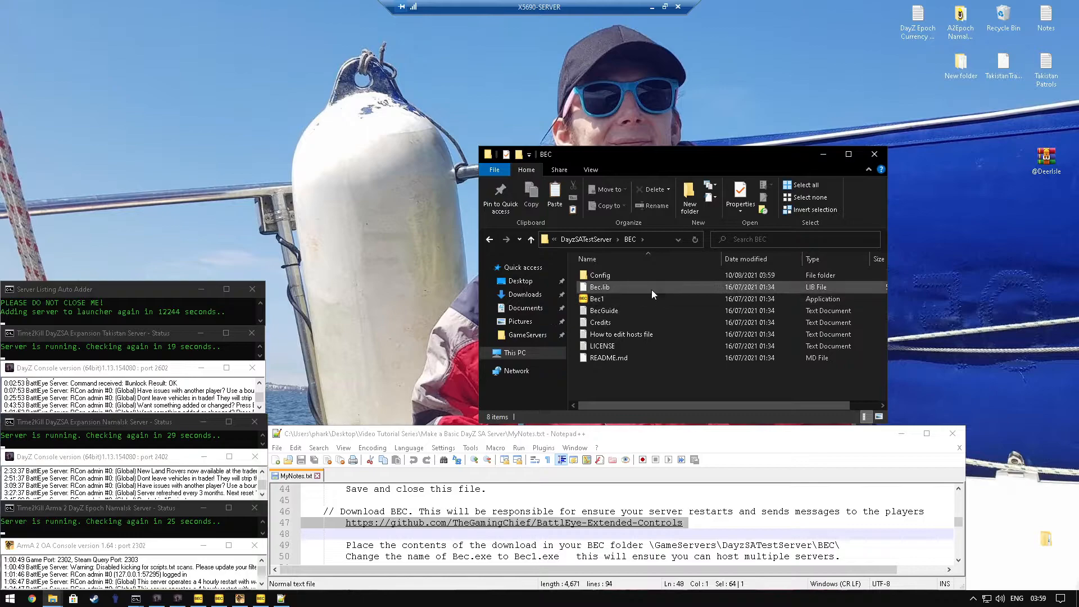
# Step: Open the Config CFG file from the BEC\Config folder in Notepad++
pyautogui.click(489, 241)
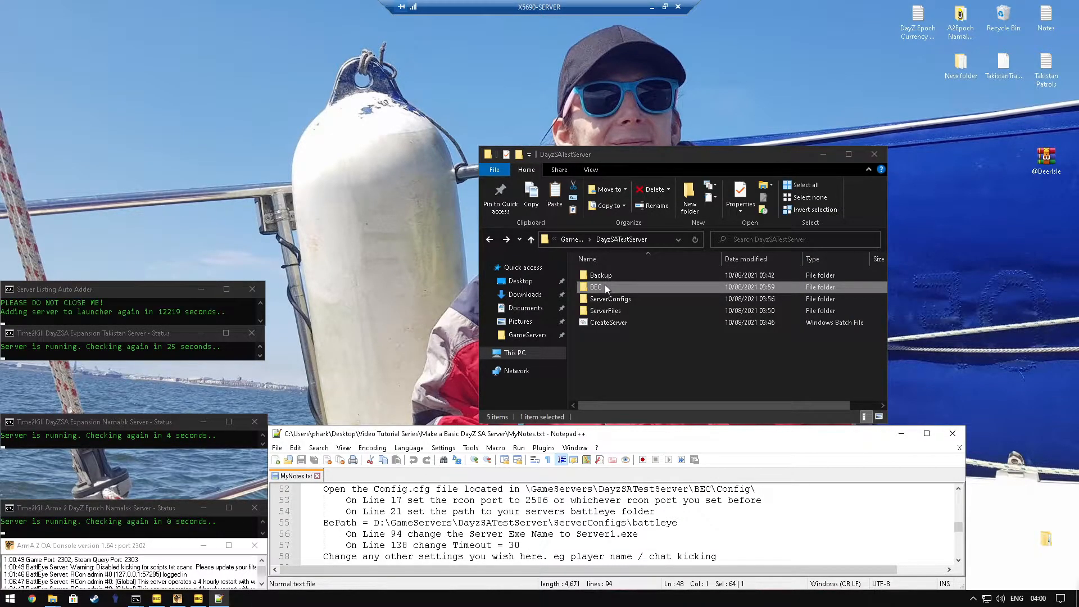
pyautogui.doubleClick(604, 286)
pyautogui.doubleClick(605, 275)
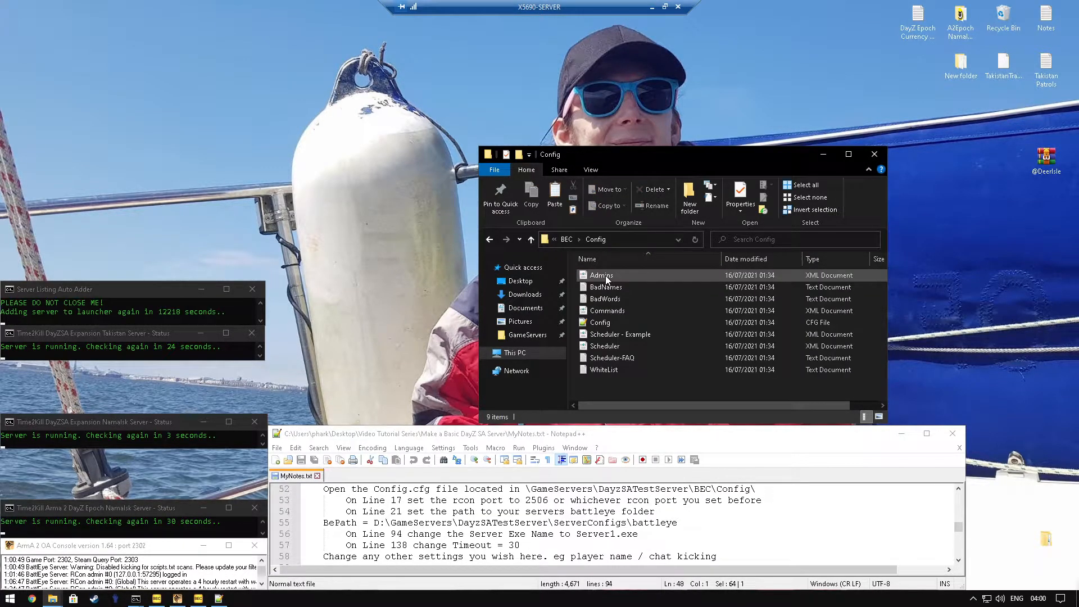
pyautogui.click(606, 323)
pyautogui.rightClick(593, 322)
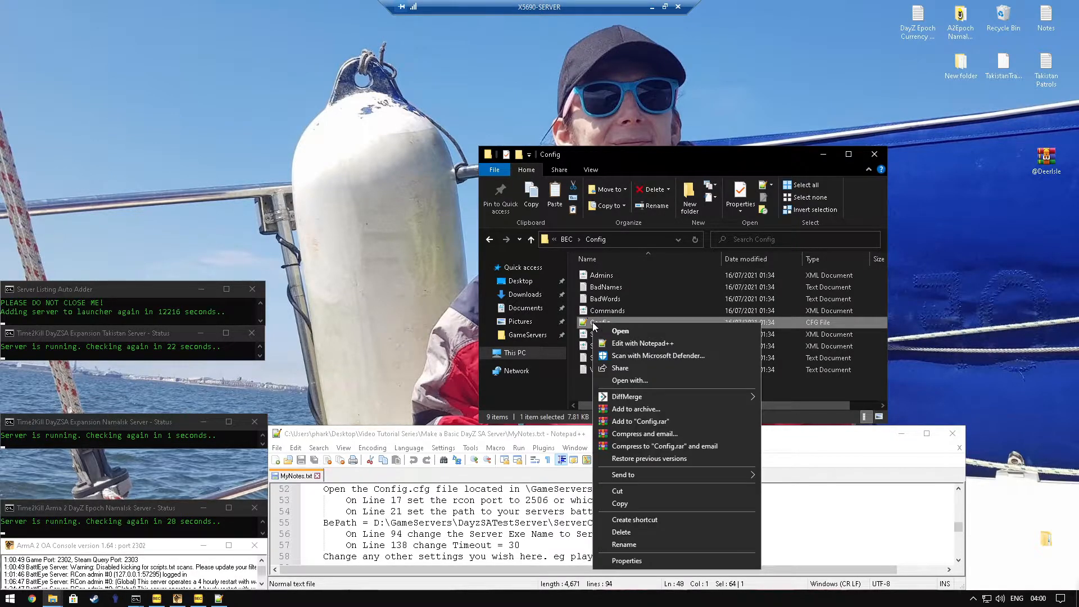
pyautogui.click(645, 344)
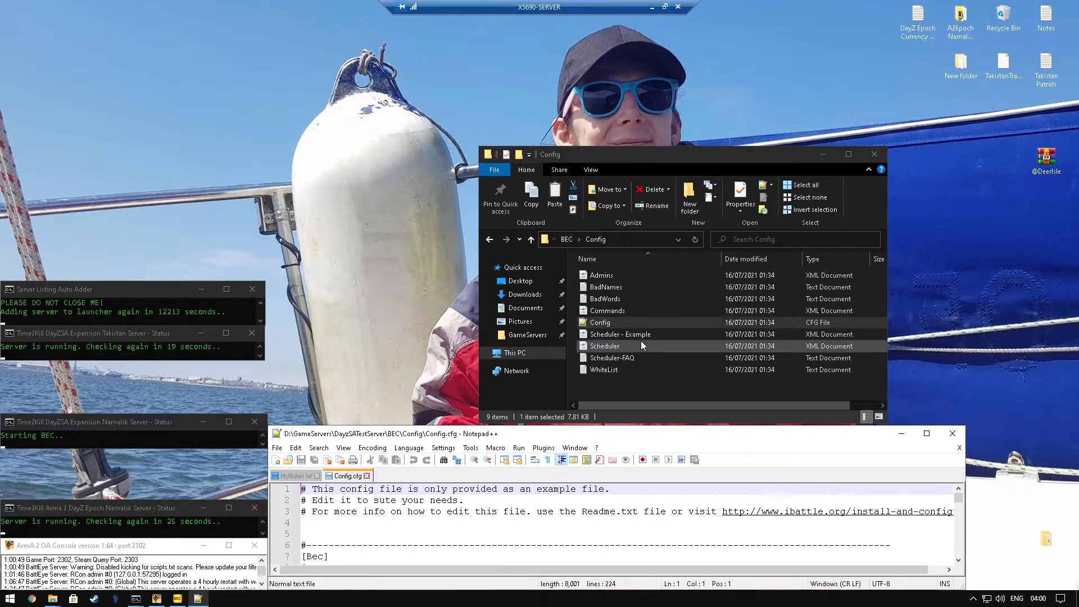
# Step: Set the RCon Port on line 17 of Config.cfg to 2505, minimizing the BEC console window that is in the way
pyautogui.scroll(-2, 618, 523)
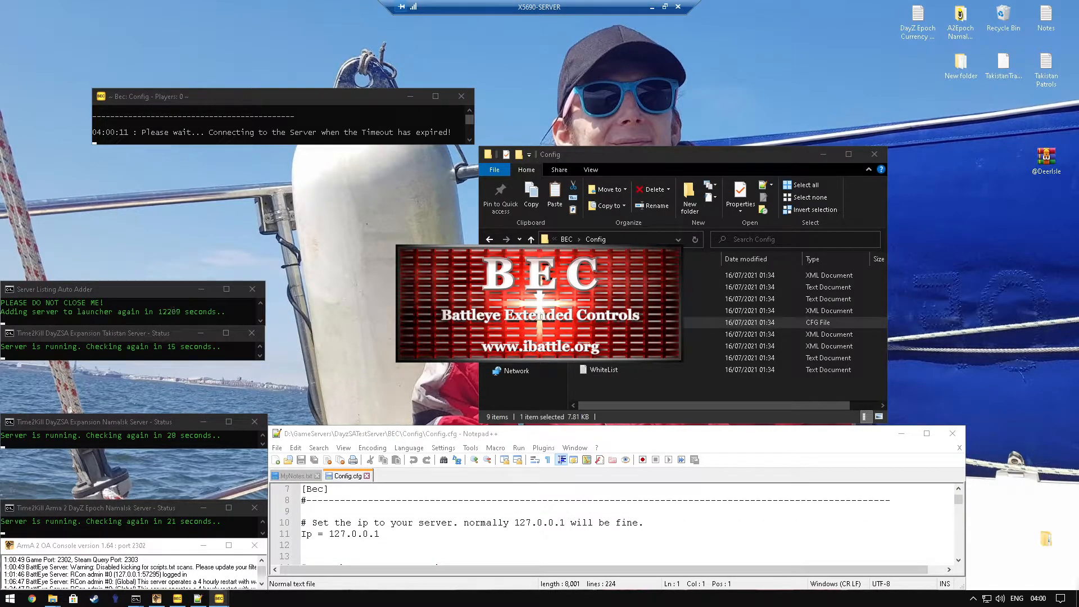
pyautogui.scroll(-1, 613, 523)
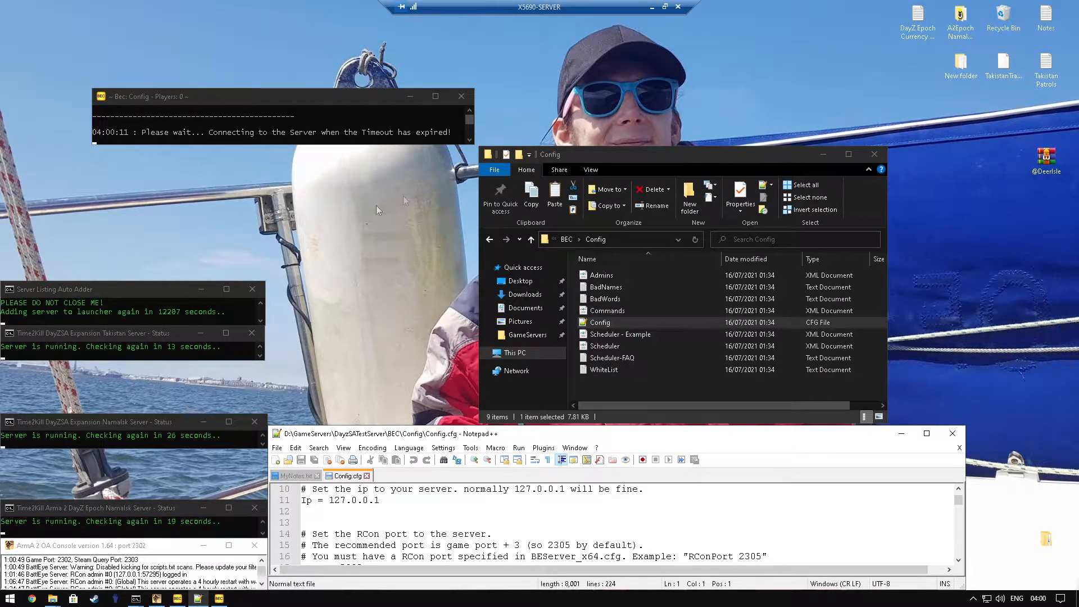
pyautogui.click(410, 97)
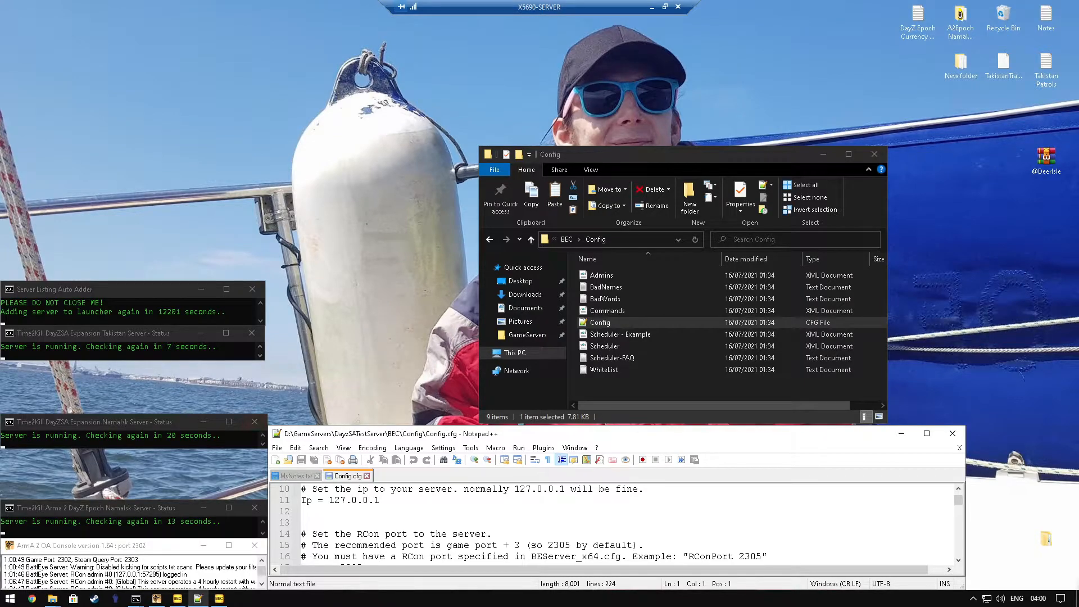
pyautogui.scroll(-1, 618, 523)
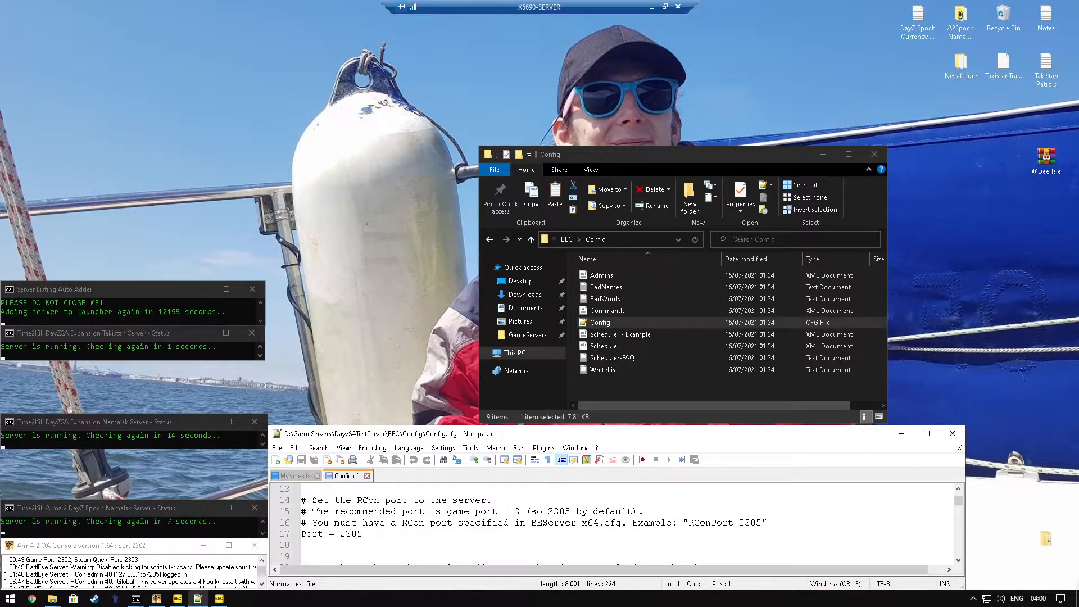
pyautogui.click(352, 534)
pyautogui.hotkey('shift', 'Left')
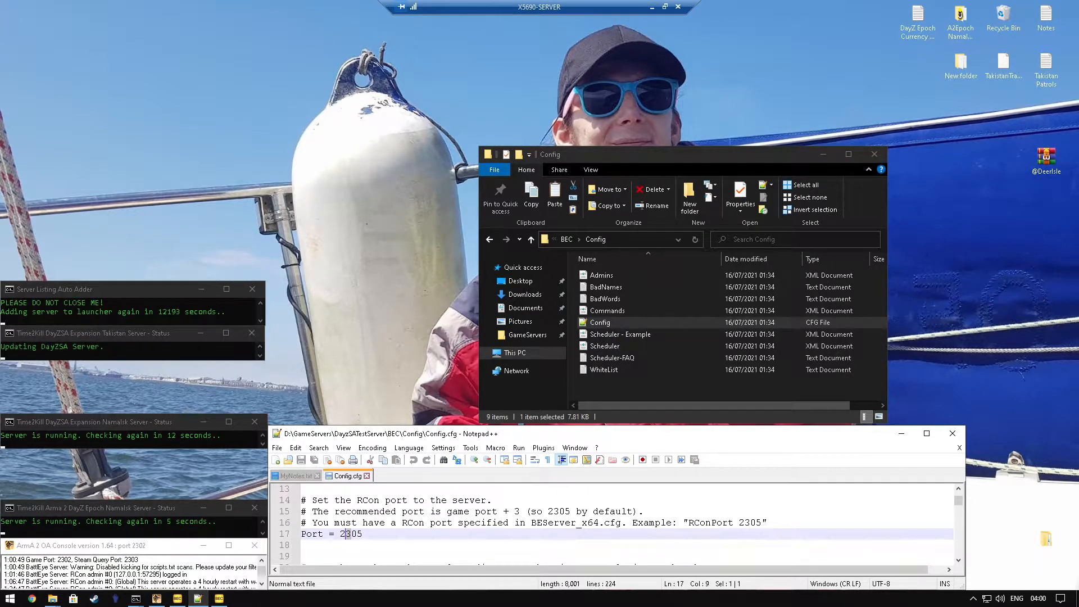
pyautogui.write('6')
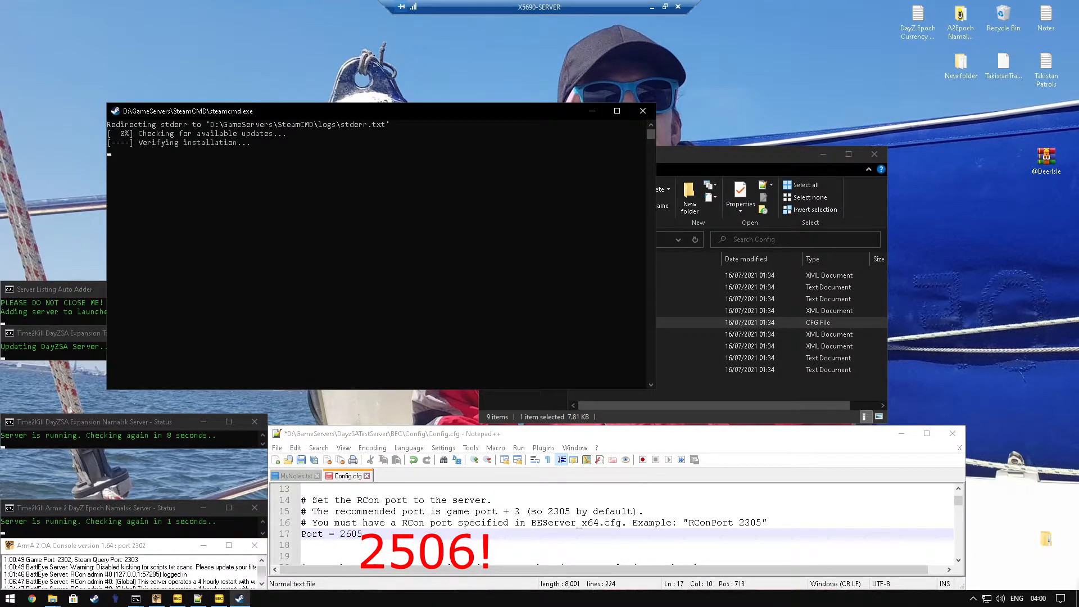
pyautogui.click(352, 535)
pyautogui.doubleClick(352, 534)
pyautogui.click(353, 534)
pyautogui.press('BackSpace')
pyautogui.write('5')
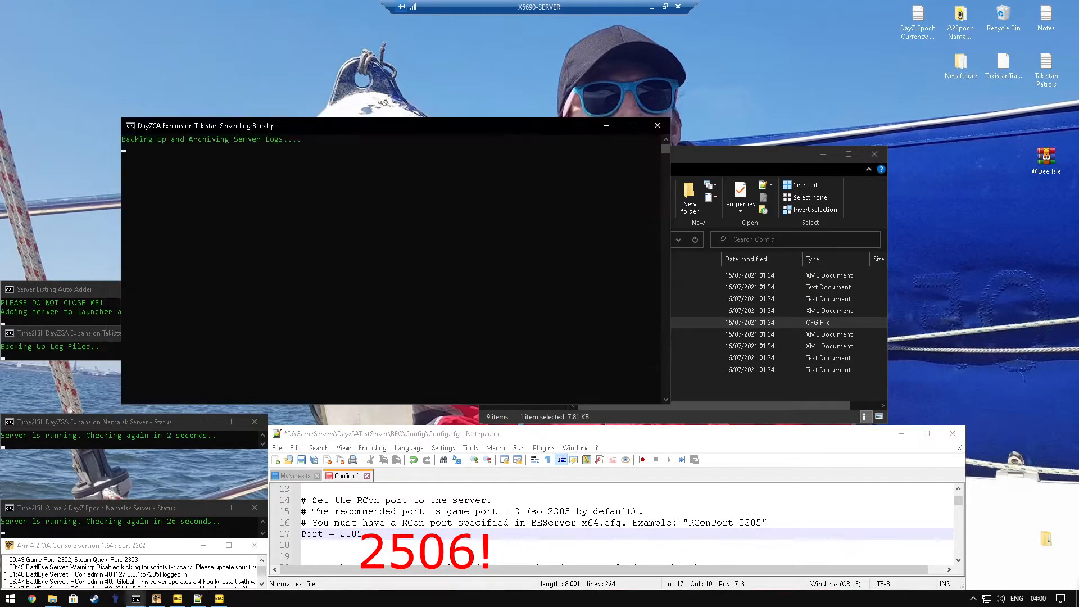
# Step: Locate the BePath entry in Config.cfg and copy the full path of the server's ServerConfigs\battleye folder
pyautogui.scroll(-1, 613, 522)
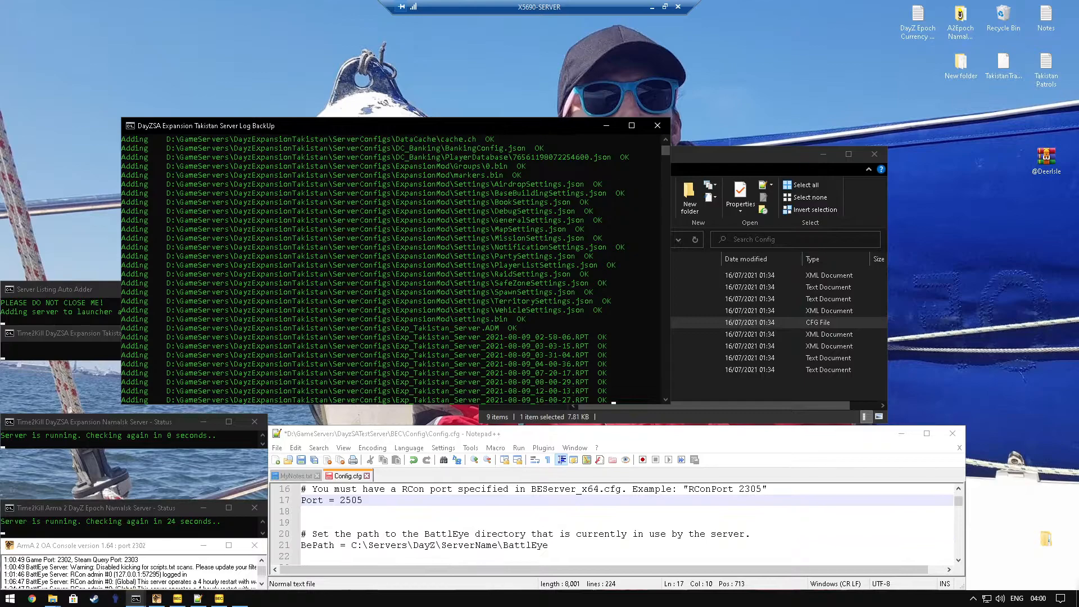
pyautogui.scroll(-1, 314, 522)
pyautogui.doubleClick(315, 512)
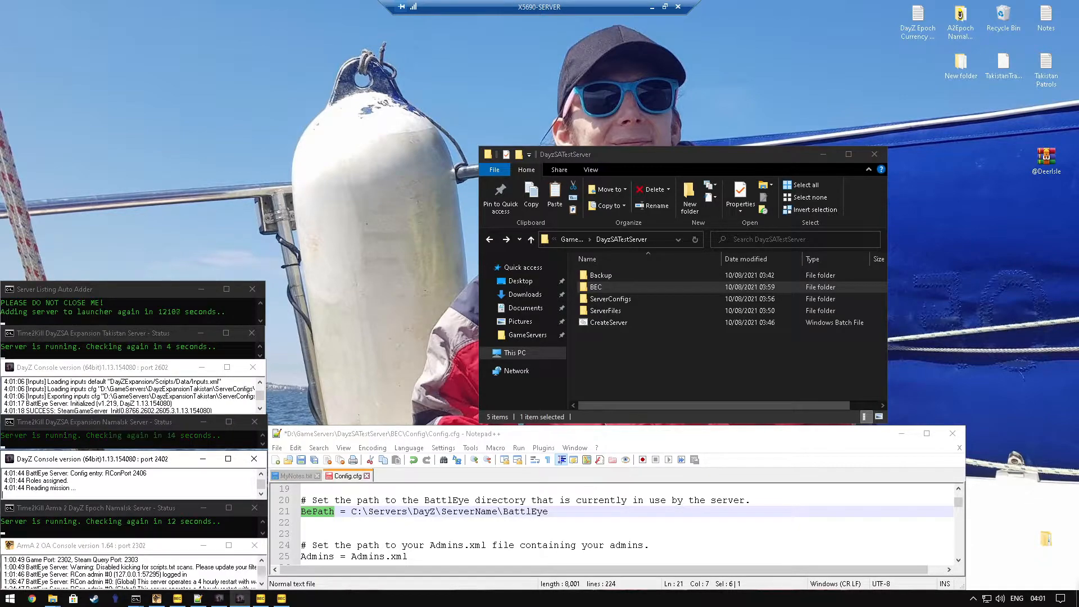
pyautogui.click(603, 297)
pyautogui.doubleClick(603, 295)
pyautogui.doubleClick(608, 276)
pyautogui.click(656, 240)
pyautogui.rightClick(657, 240)
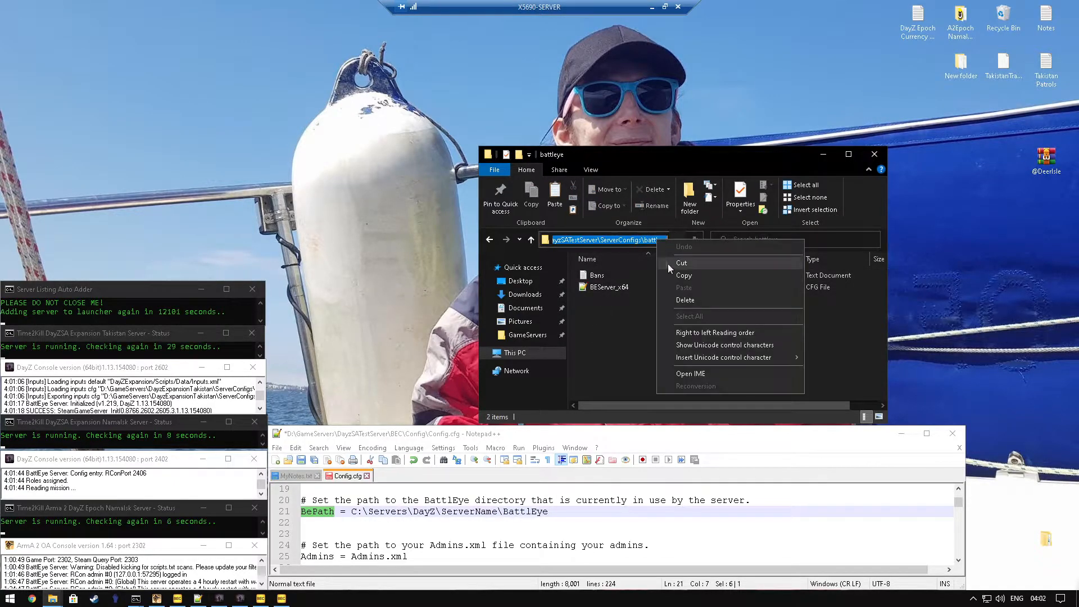
pyautogui.click(683, 275)
# Step: Replace the BePath value on line 21 with D:\GameServers\DayzSATestServer\ServerConfigs\battleye, and return the folder window to DayzSATestServer
pyautogui.moveTo(548, 512); pyautogui.dragTo(351, 511)
pyautogui.rightClick(360, 513)
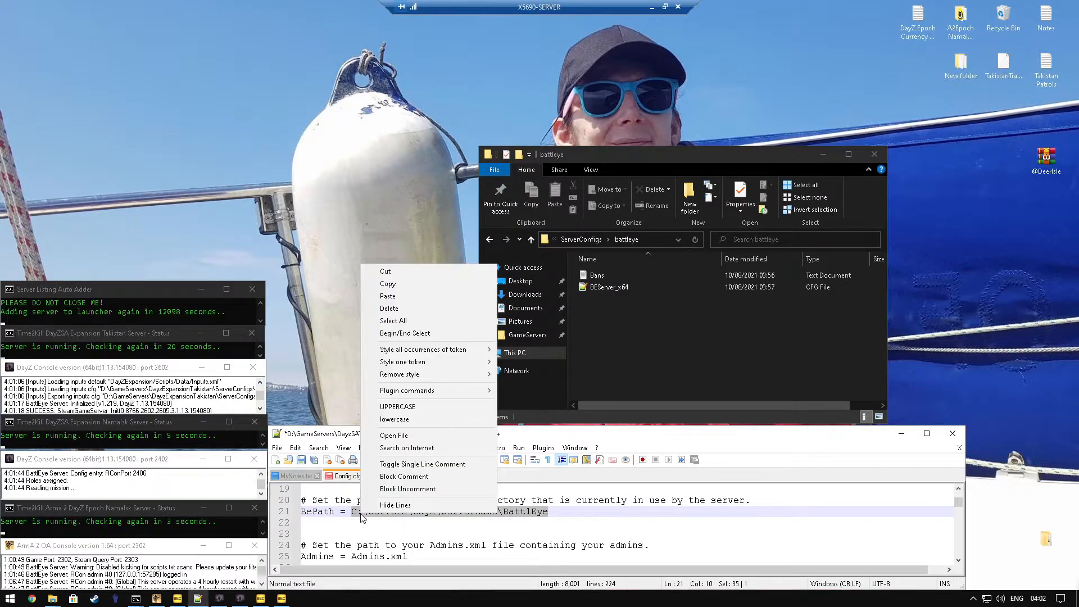
pyautogui.click(388, 299)
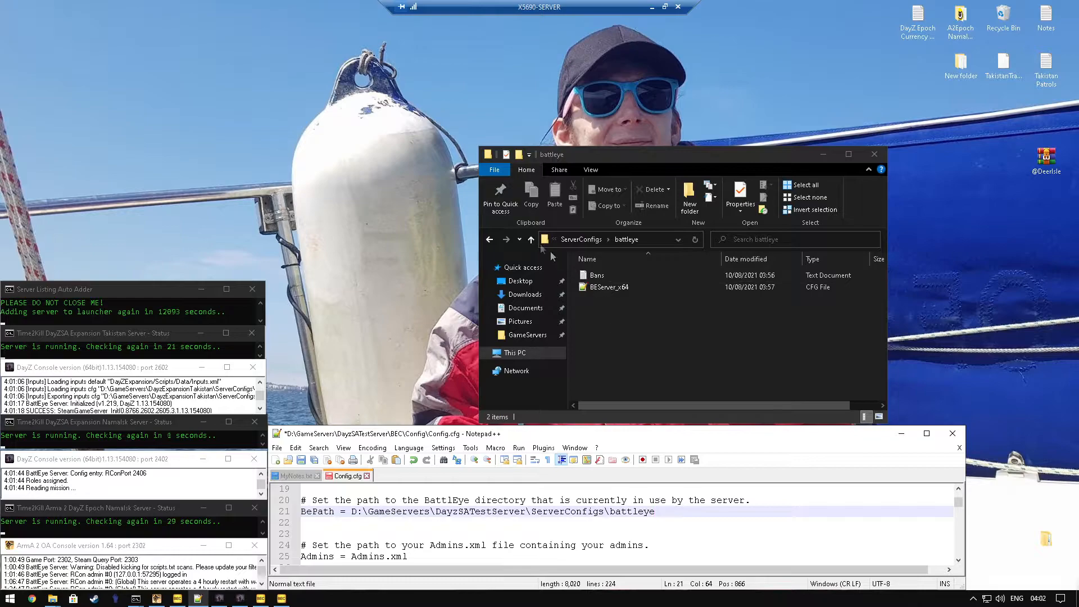
pyautogui.click(489, 239)
pyautogui.click(489, 240)
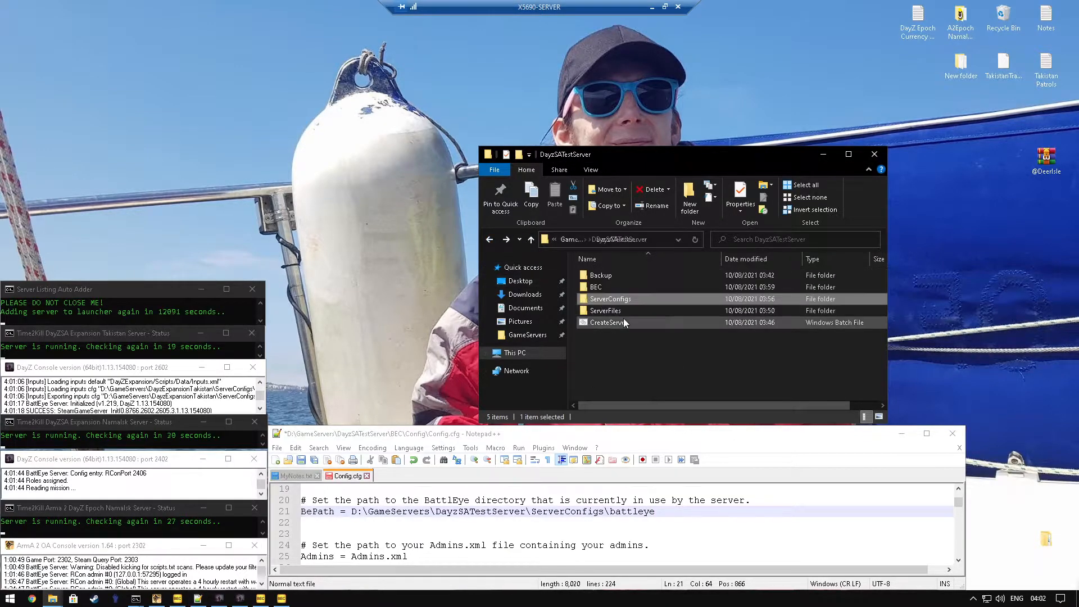
# Step: Uncomment the ServerExeName entry on line 94 of Config.cfg and set it to Server1.exe
pyautogui.scroll(-1, 618, 526)
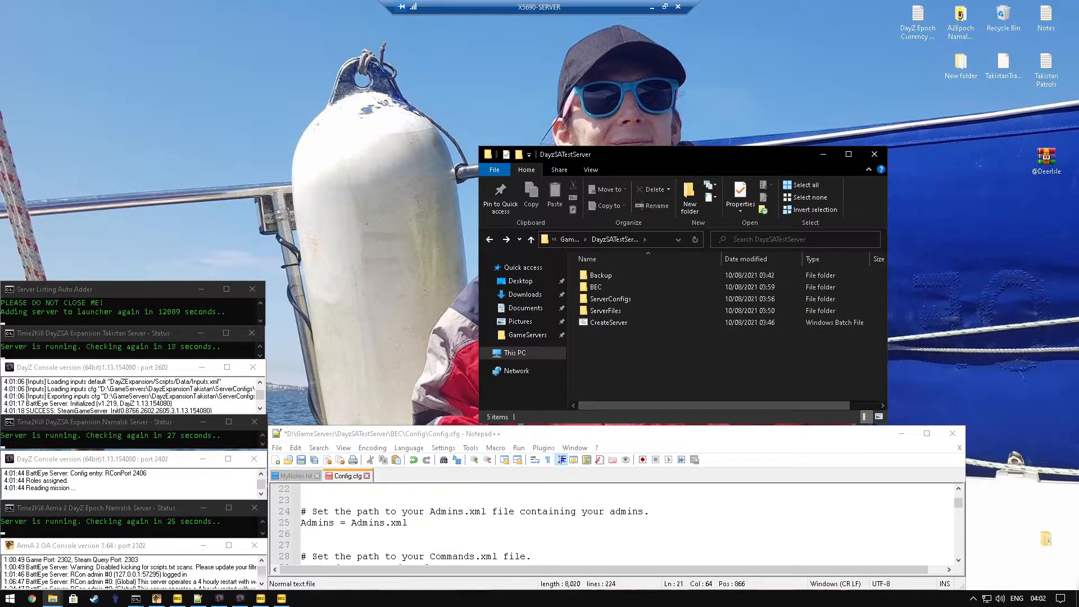
pyautogui.scroll(-1, 612, 522)
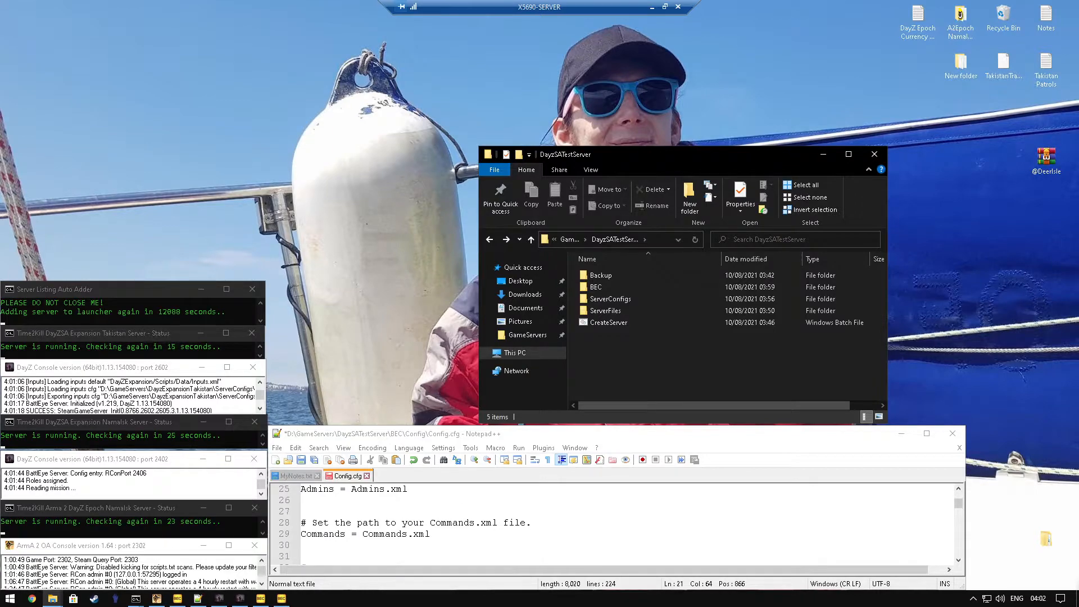
pyautogui.scroll(-4, 615, 523)
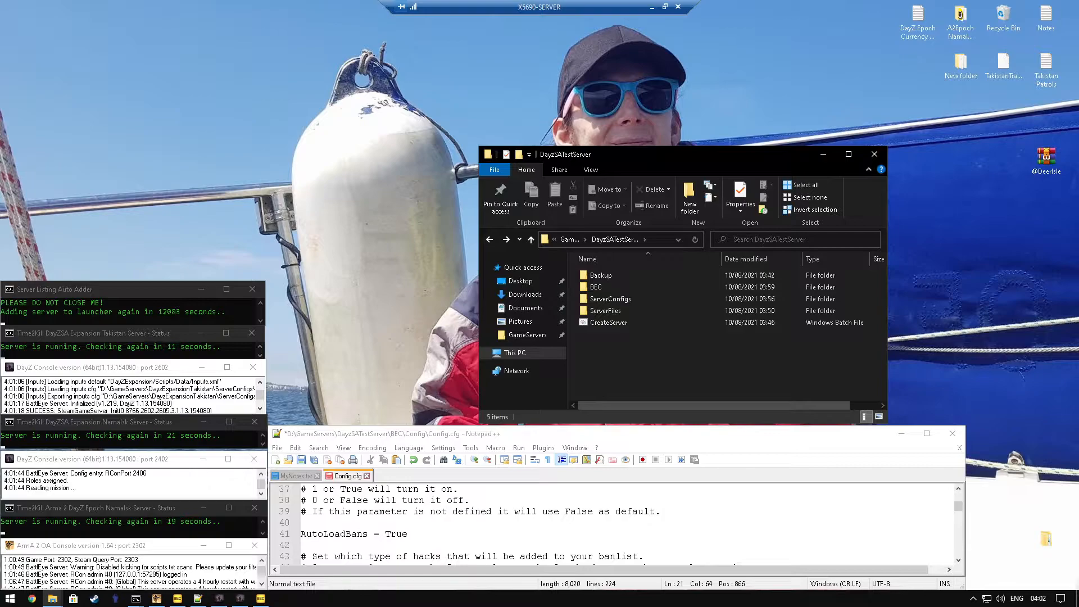
pyautogui.scroll(-1, 615, 522)
pyautogui.scroll(-4, 615, 522)
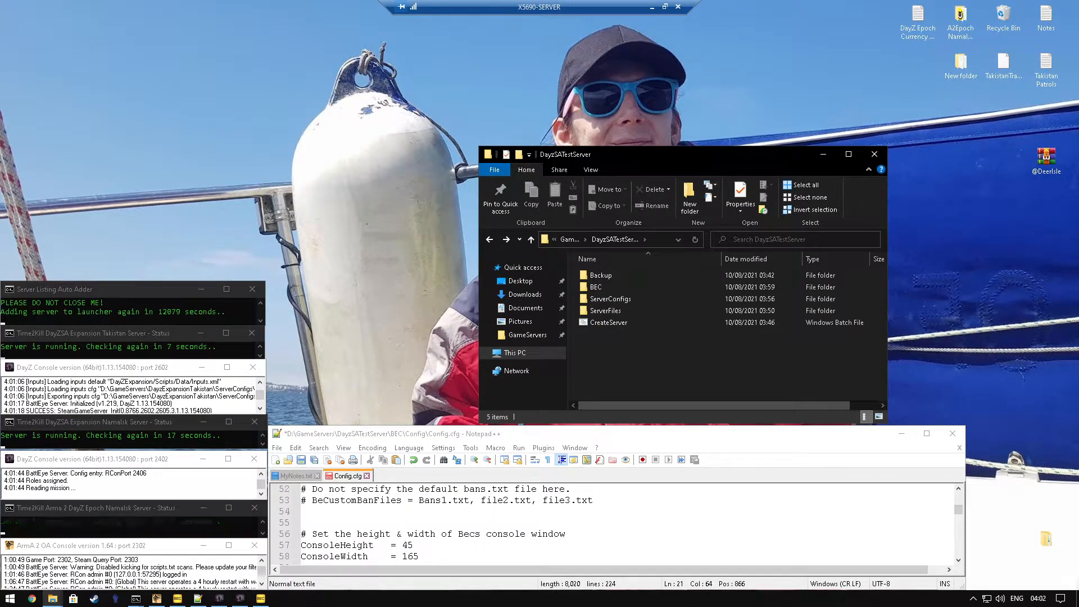
pyautogui.scroll(-4, 615, 523)
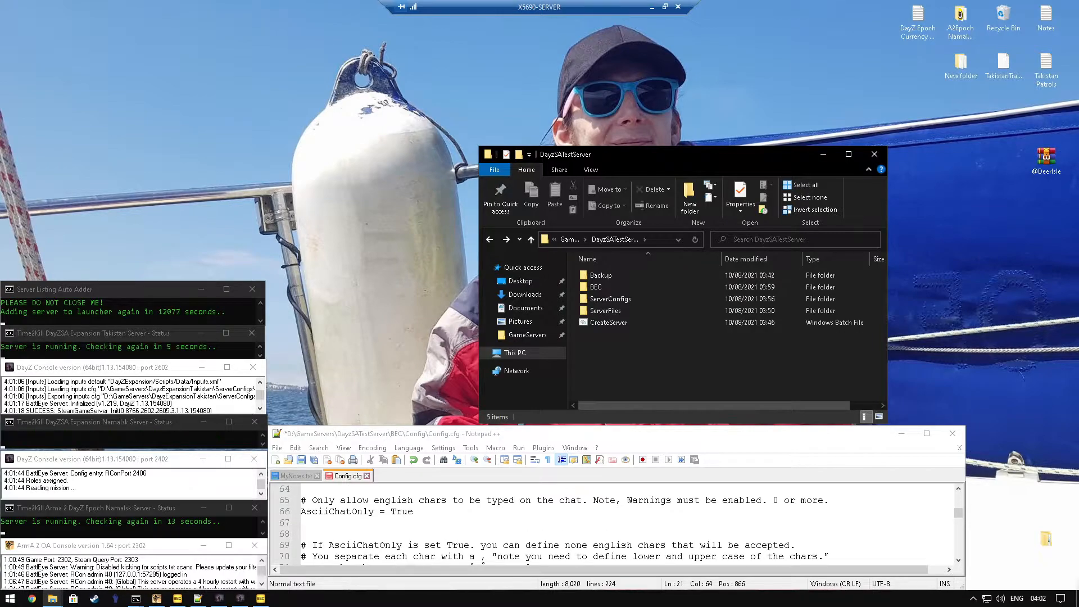
pyautogui.scroll(-3, 615, 522)
pyautogui.scroll(-6, 615, 522)
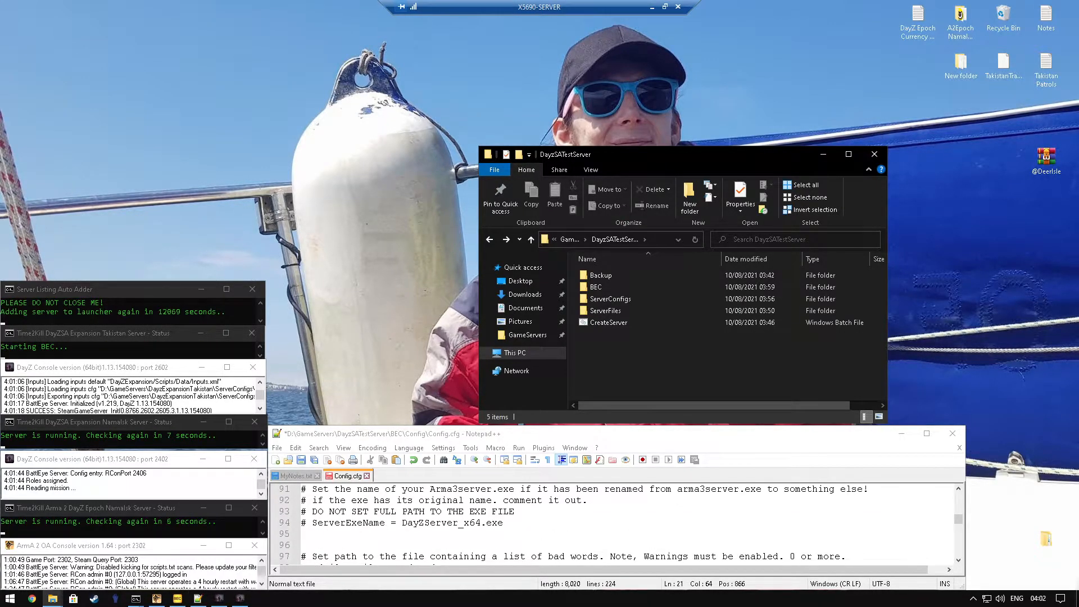
pyautogui.doubleClick(348, 523)
pyautogui.click(306, 523)
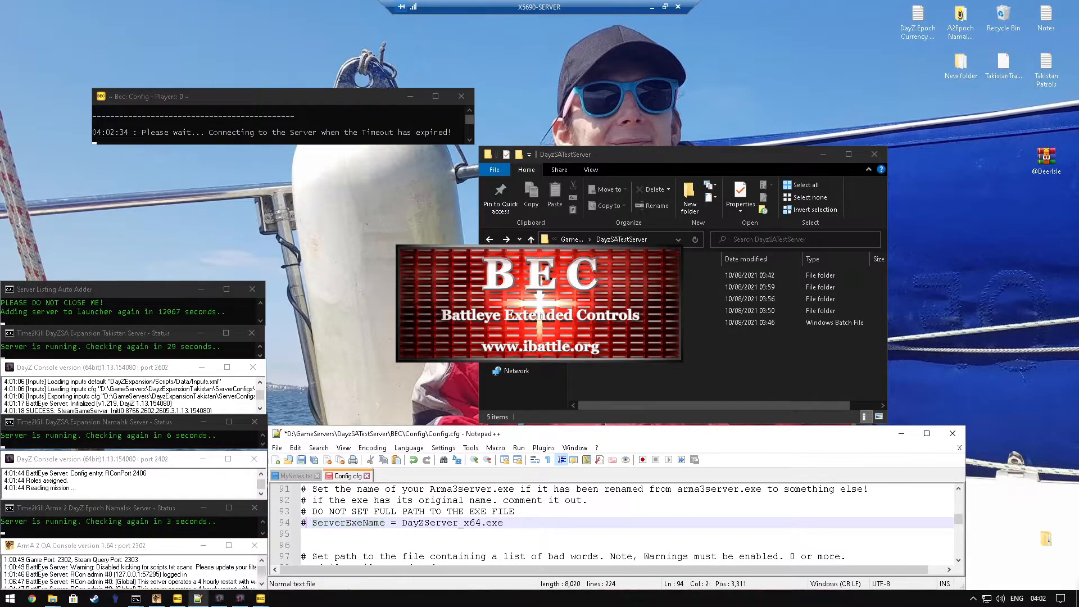
pyautogui.press('BackSpace')
pyautogui.press('Delete')
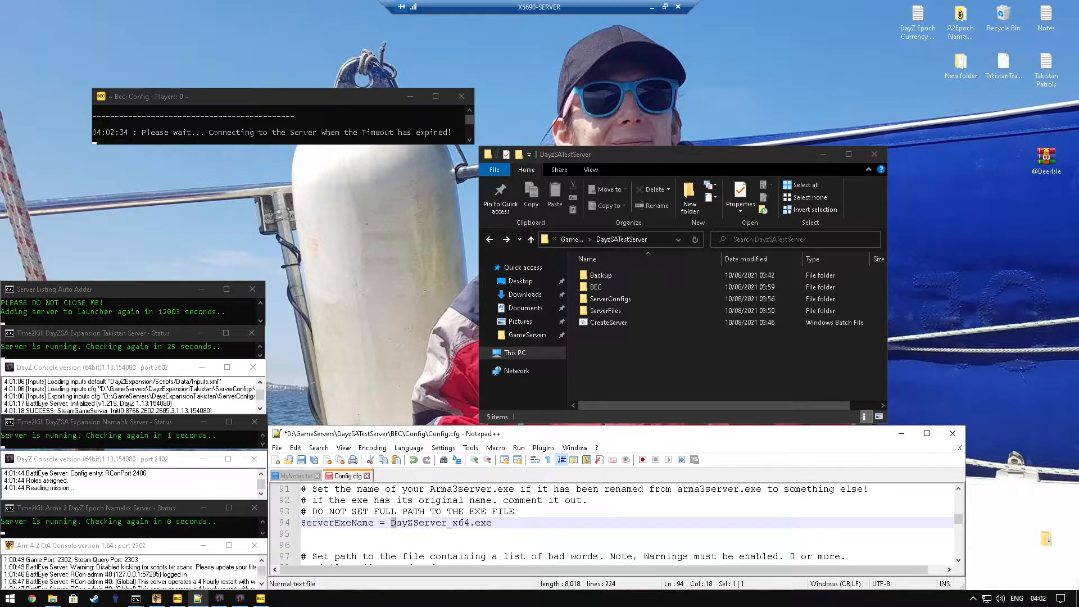
pyautogui.moveTo(392, 523); pyautogui.dragTo(470, 523)
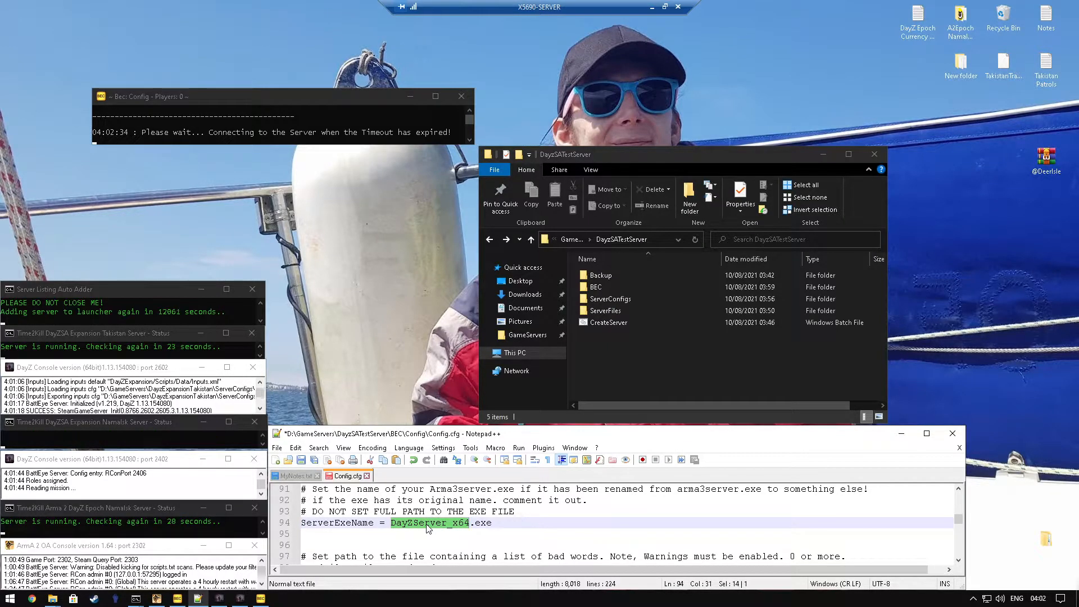
pyautogui.write('Server1')
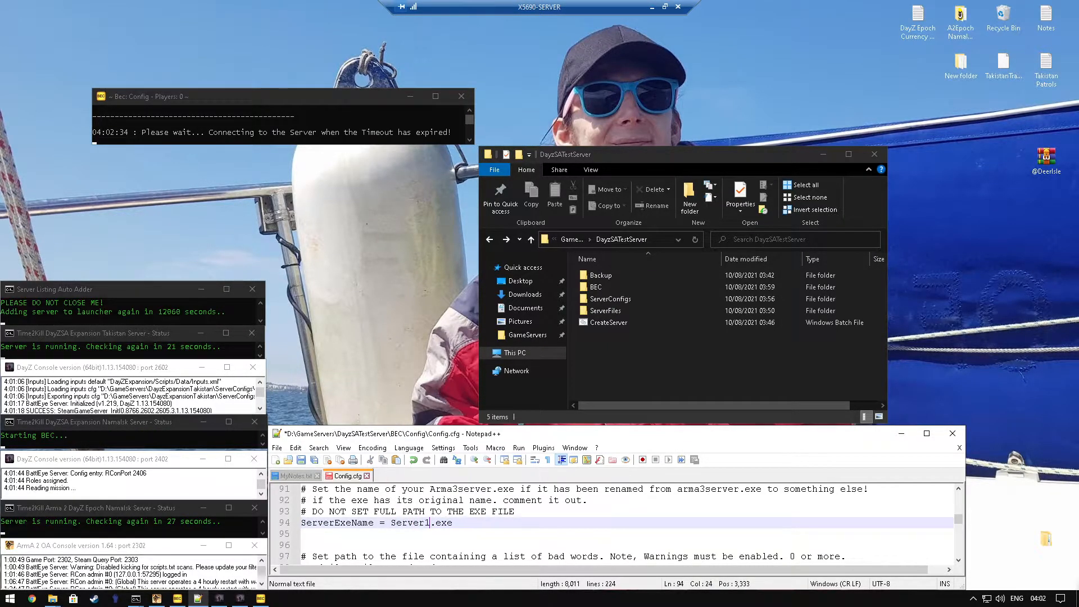
# Step: Move the DayzSATestServer folder window clear of the editor and locate the Server1 application in its ServerFiles folder
pyautogui.click(729, 363)
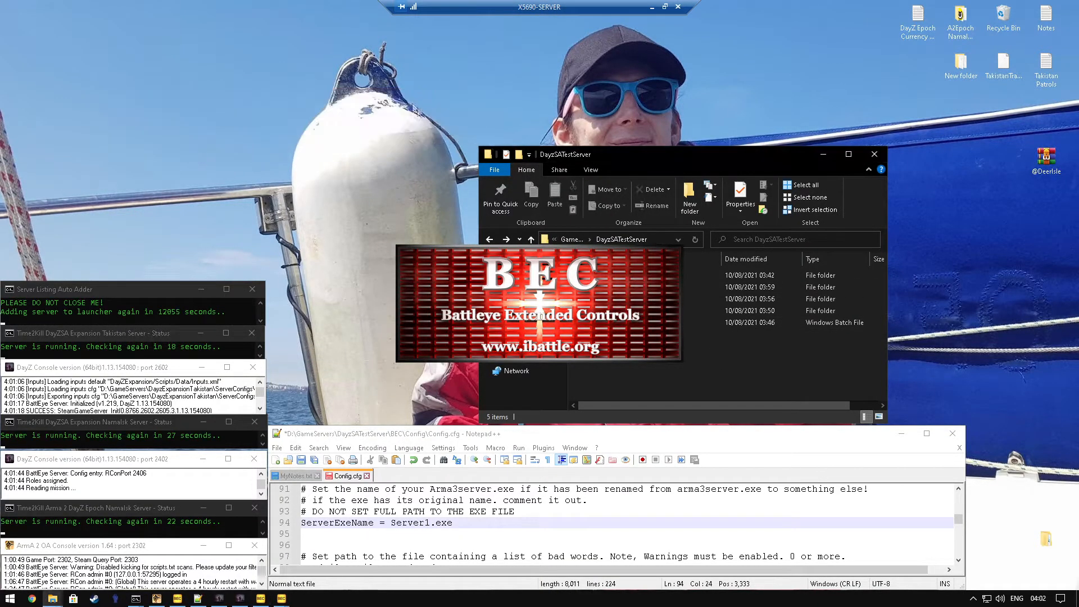
pyautogui.moveTo(699, 154); pyautogui.dragTo(778, 139)
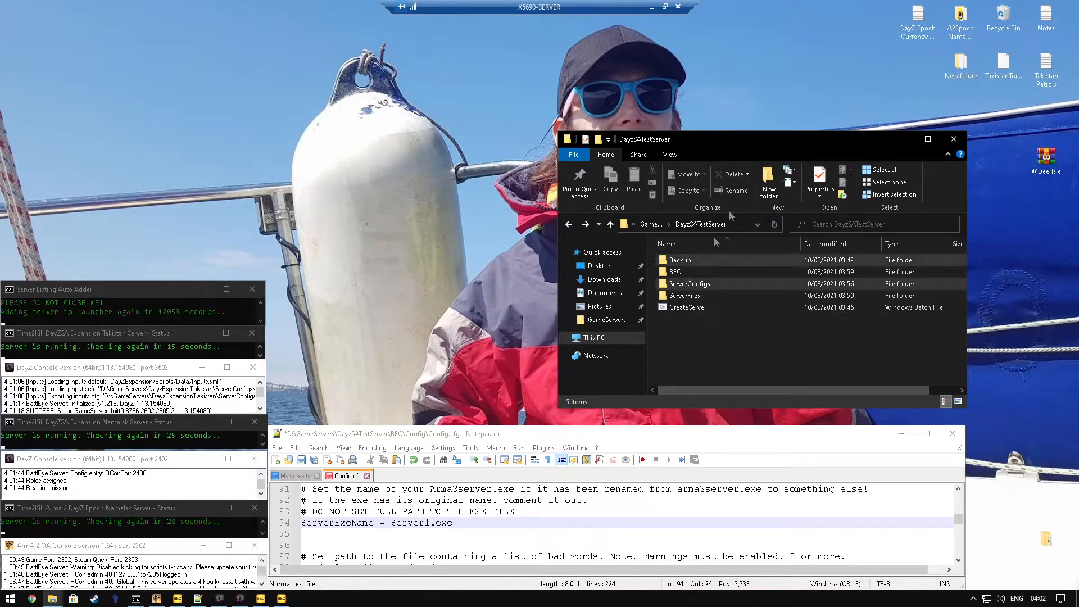
pyautogui.doubleClick(685, 295)
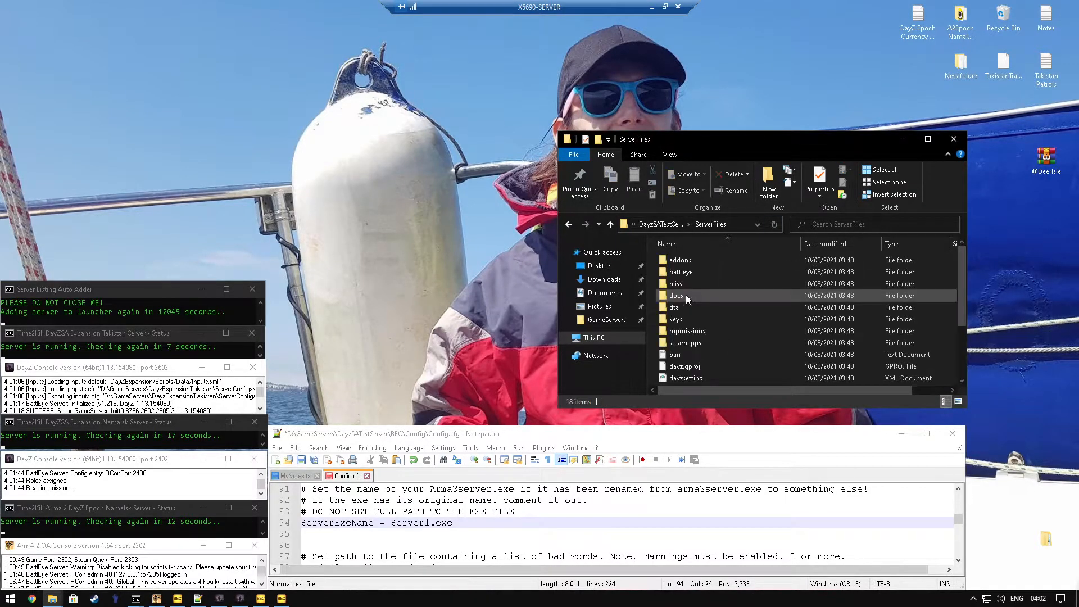
pyautogui.scroll(-3, 688, 317)
pyautogui.click(679, 308)
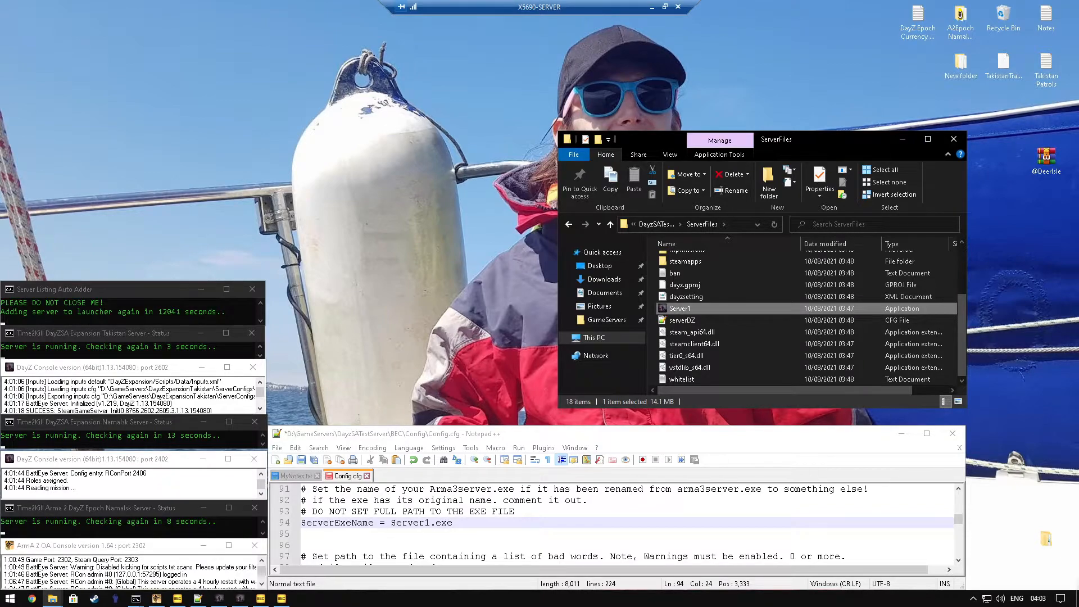
# Step: Set the Timeout value on line 138 of Config.cfg to 30
pyautogui.scroll(-1, 618, 522)
pyautogui.scroll(-4, 618, 523)
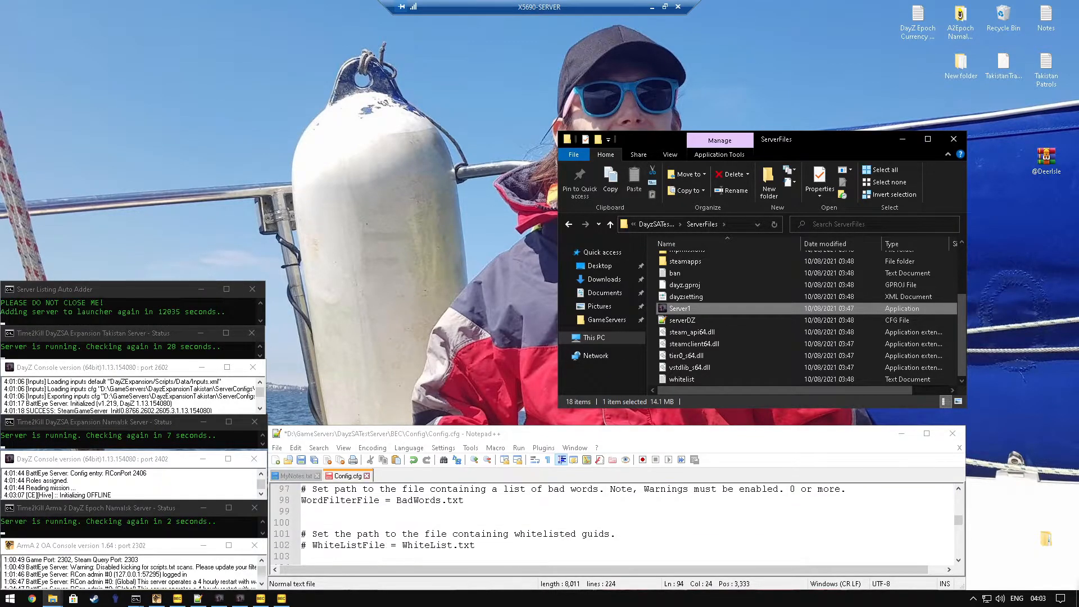
pyautogui.scroll(-2, 618, 523)
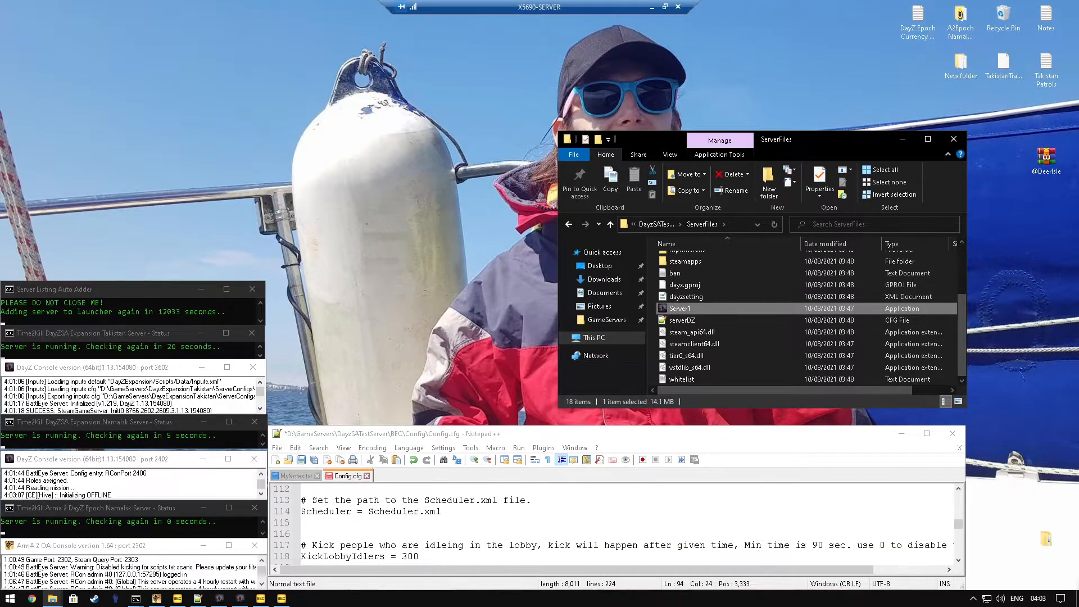
pyautogui.scroll(-7, 618, 522)
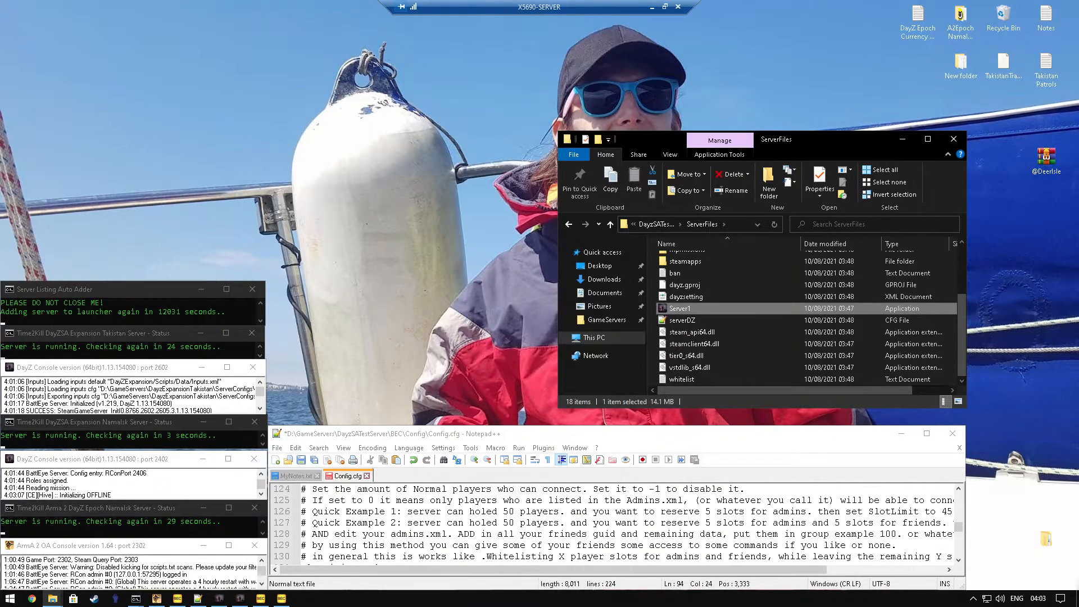
pyautogui.scroll(-1, 365, 523)
pyautogui.click(365, 500)
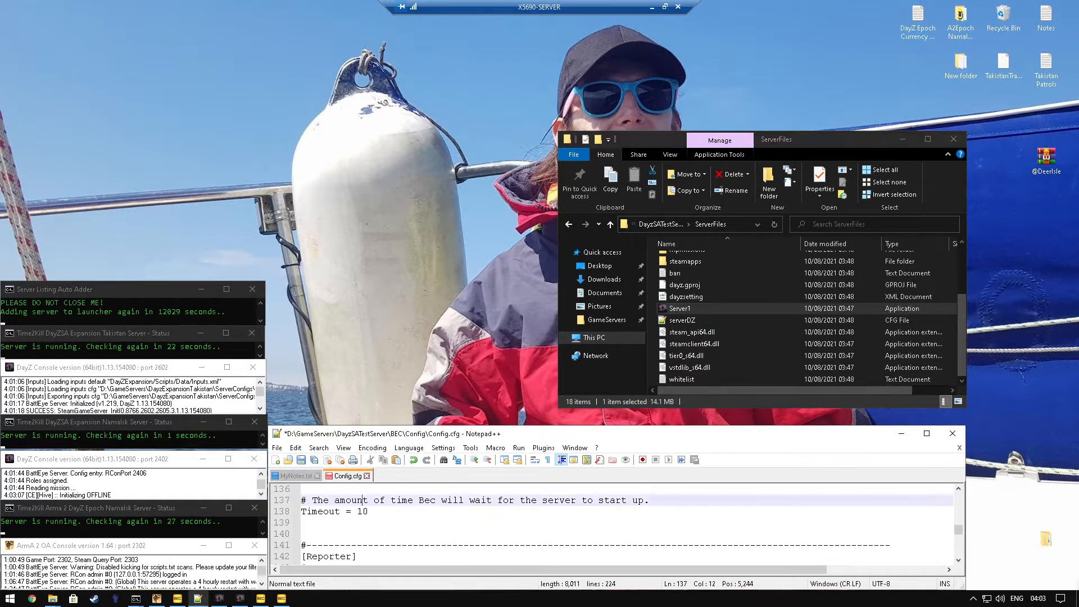
pyautogui.moveTo(357, 512); pyautogui.dragTo(363, 513)
pyautogui.write('3')
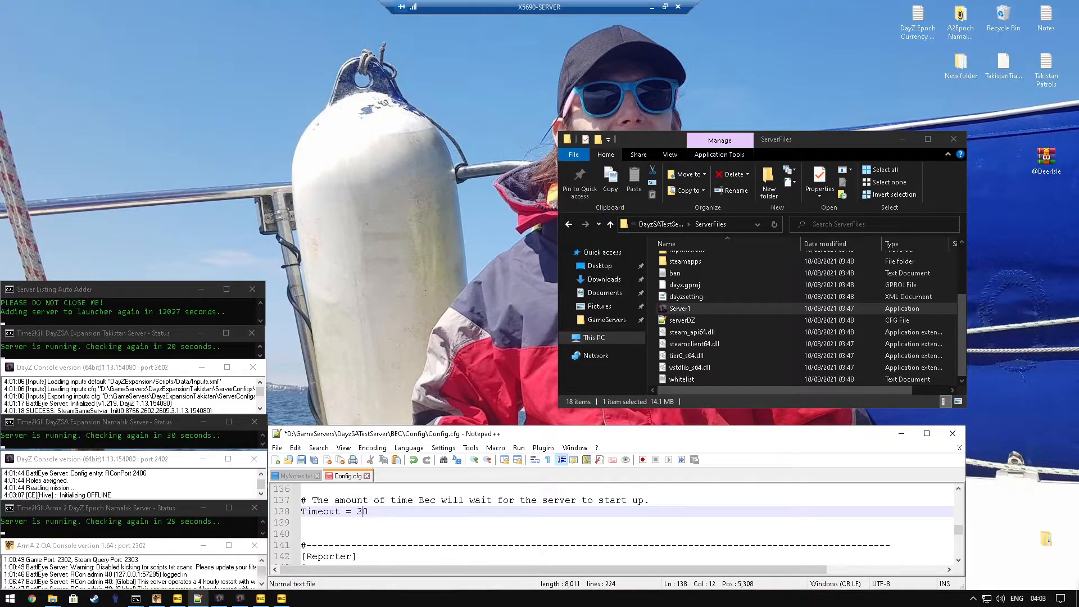
pyautogui.press('Down')
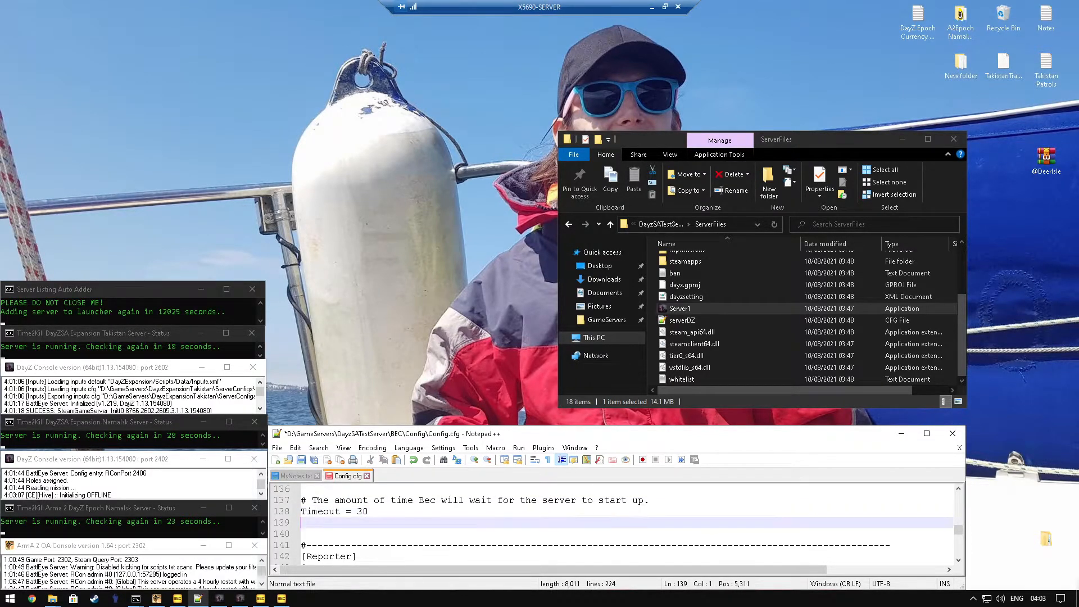
# Step: Look over the remaining Config.cfg settings, save and close the file, and recheck its instructions in MyNotes.txt
pyautogui.scroll(-1, 325, 487)
pyautogui.scroll(-10, 326, 487)
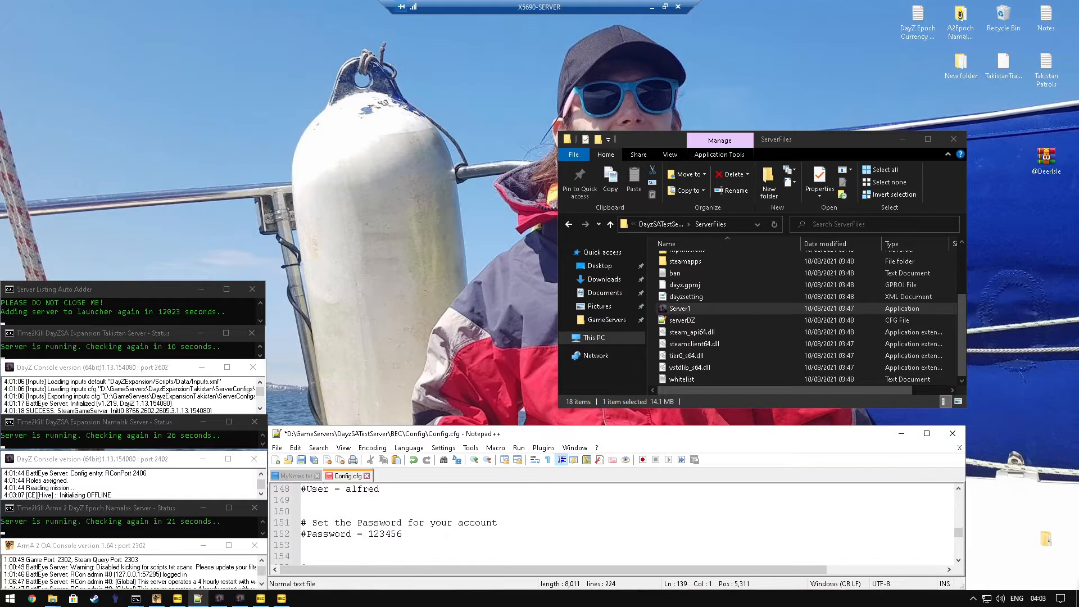
pyautogui.scroll(10, 326, 487)
pyautogui.scroll(8, 326, 487)
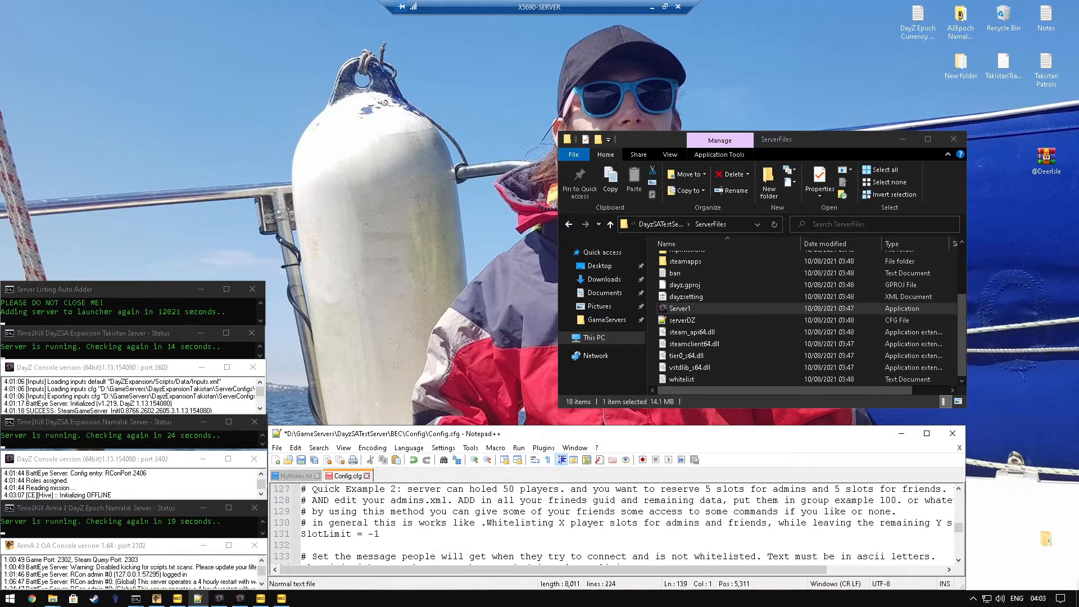
pyautogui.click(301, 460)
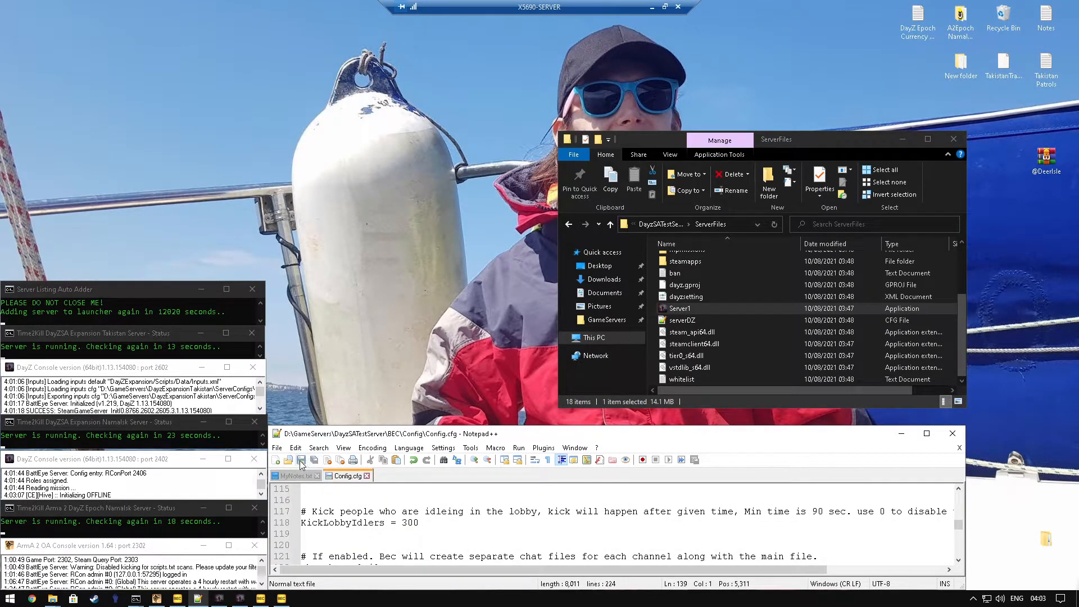
pyautogui.click(366, 476)
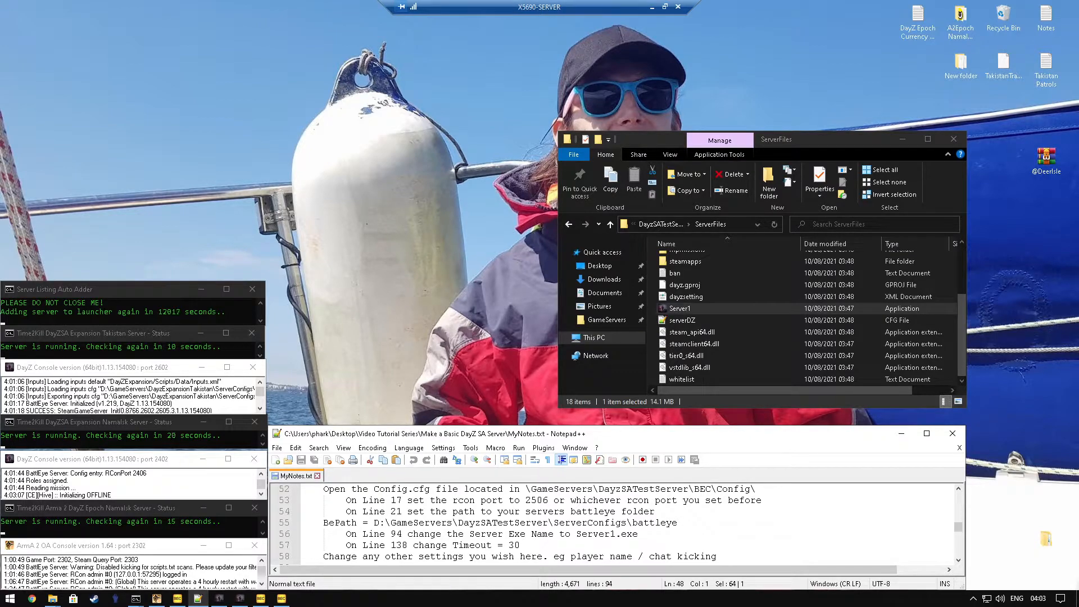
pyautogui.moveTo(324, 489); pyautogui.dragTo(717, 556)
pyautogui.click(554, 511)
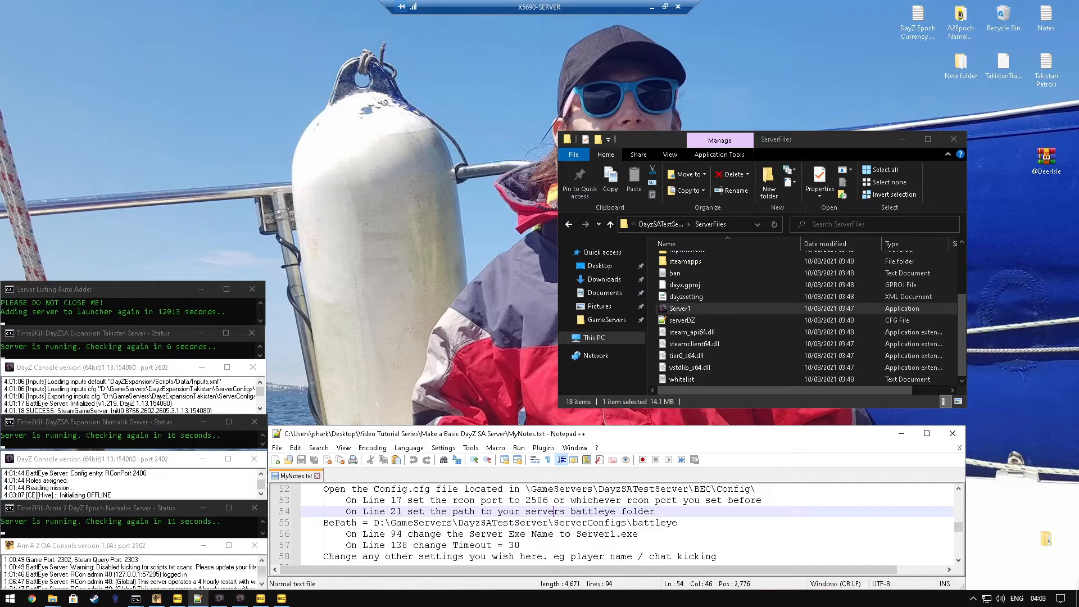
# Step: Read the automatic restart notes and open Scheduler.xml from the server's BEC\Config folder in Notepad++
pyautogui.scroll(-2, 612, 522)
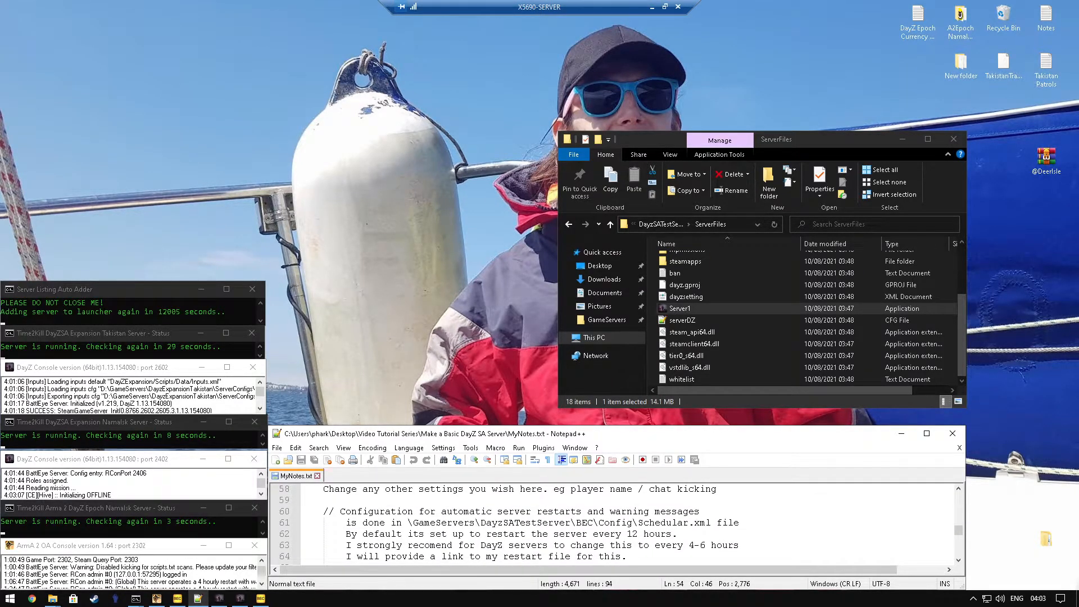
pyautogui.scroll(5, 692, 268)
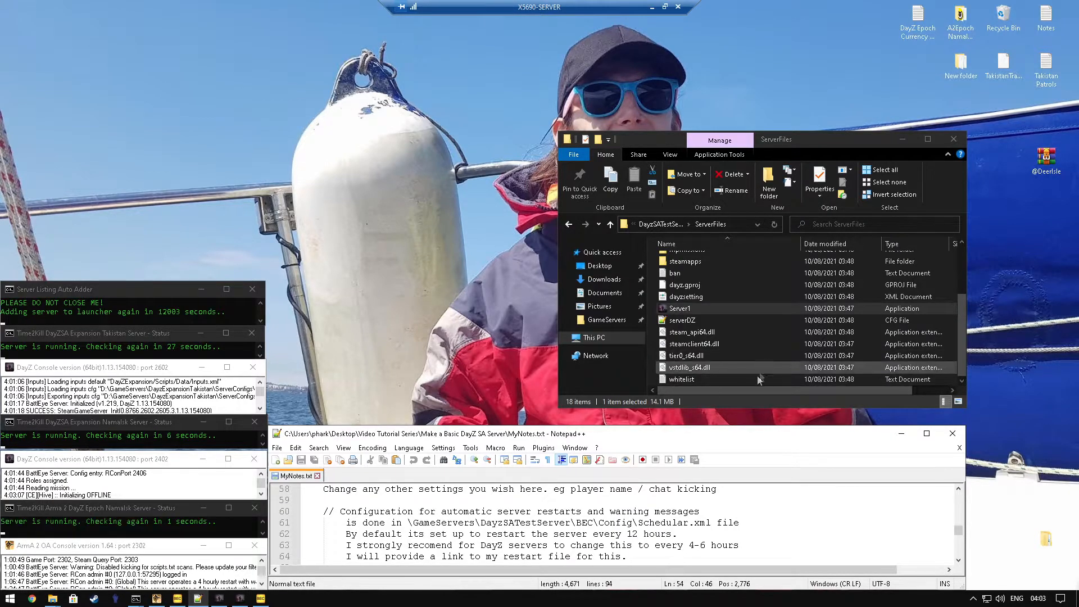
pyautogui.press('BackSpace')
pyautogui.doubleClick(691, 272)
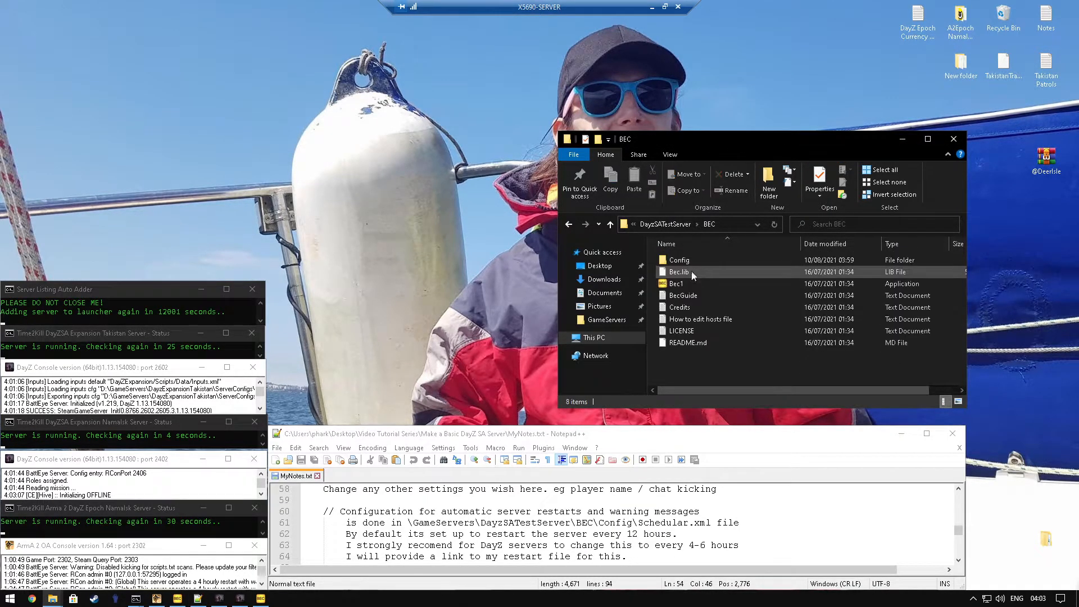
pyautogui.doubleClick(690, 258)
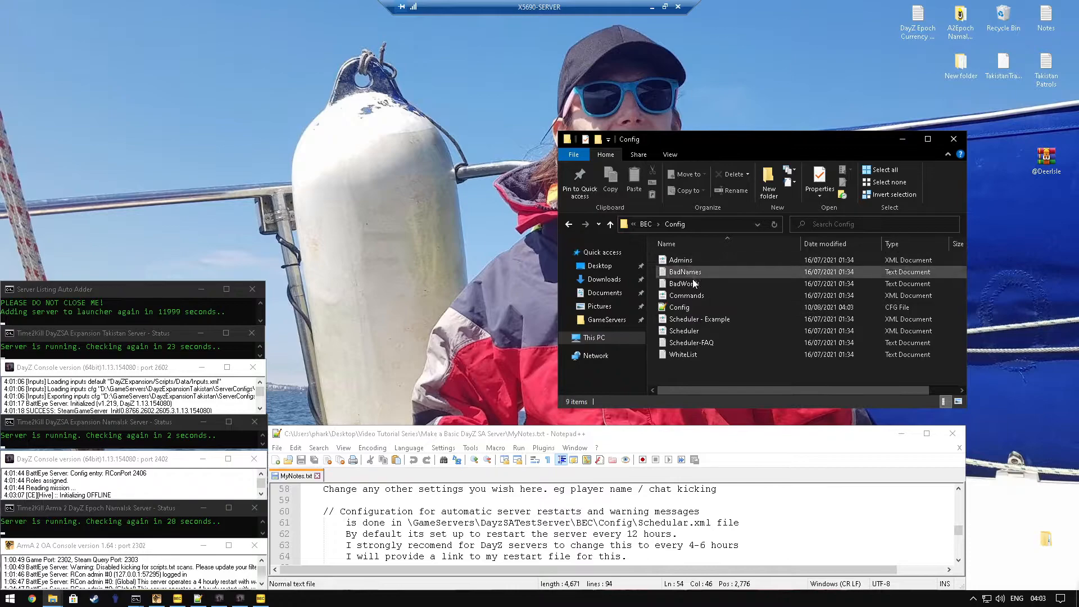
pyautogui.click(684, 331)
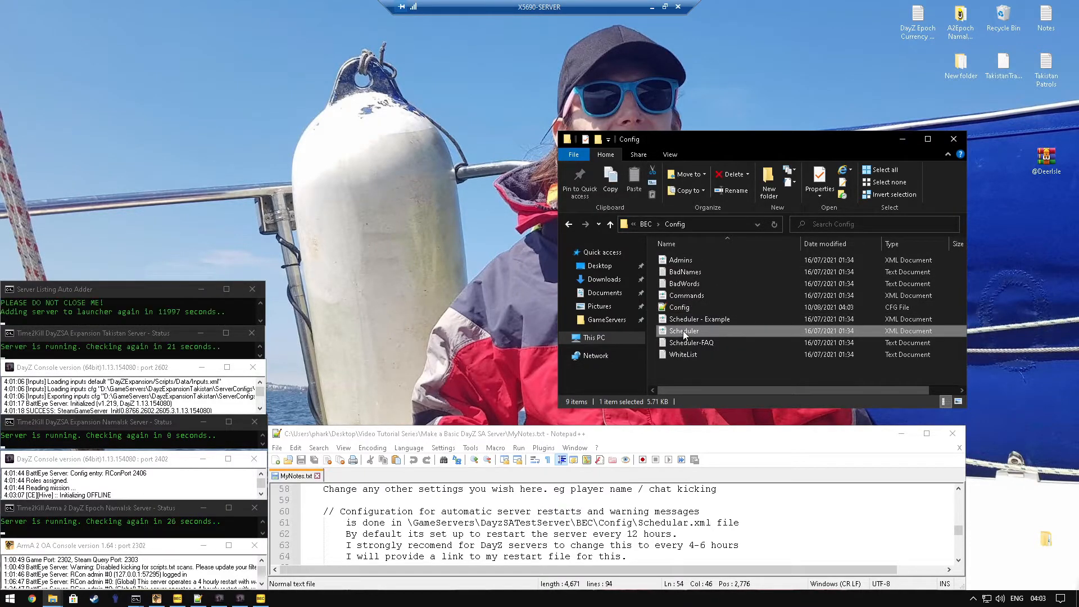
pyautogui.rightClick(683, 331)
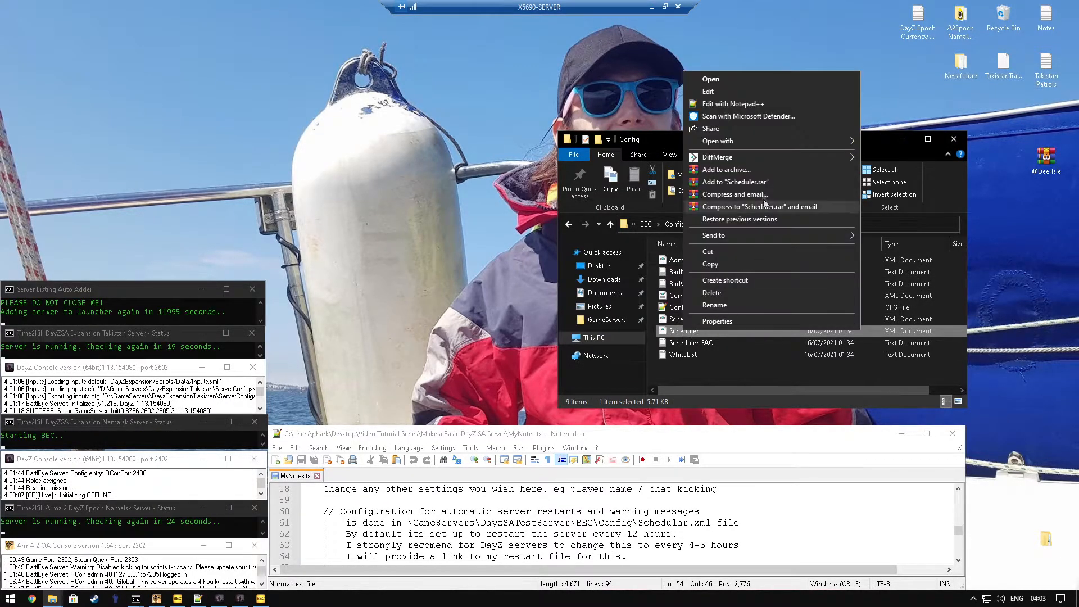
pyautogui.click(736, 104)
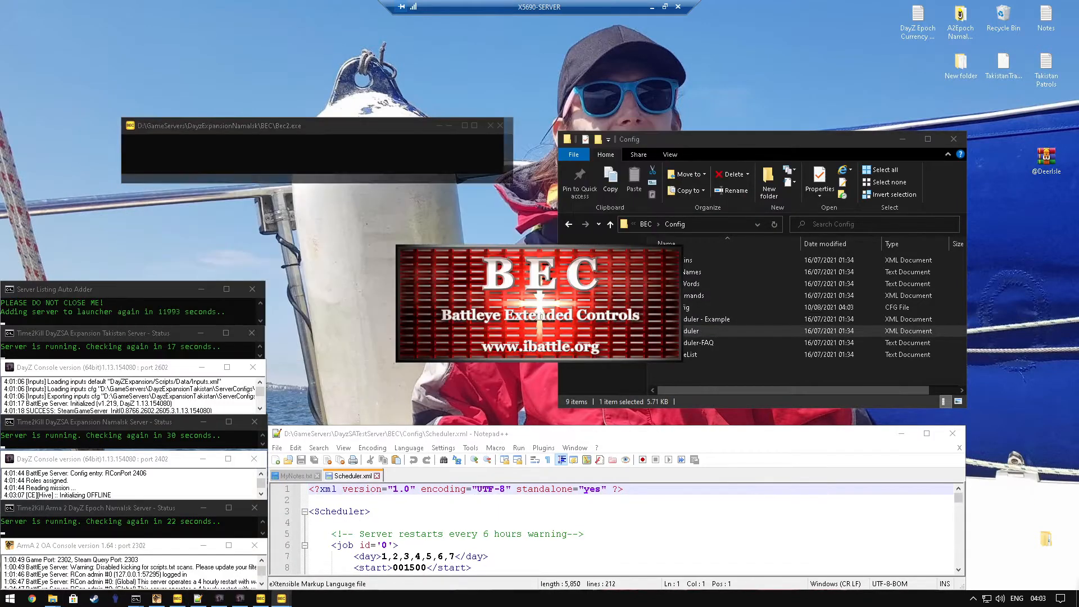
# Step: Examine the restart and warning message jobs in Scheduler.xml, and close the file without editing it
pyautogui.scroll(-1, 613, 528)
pyautogui.scroll(-4, 613, 529)
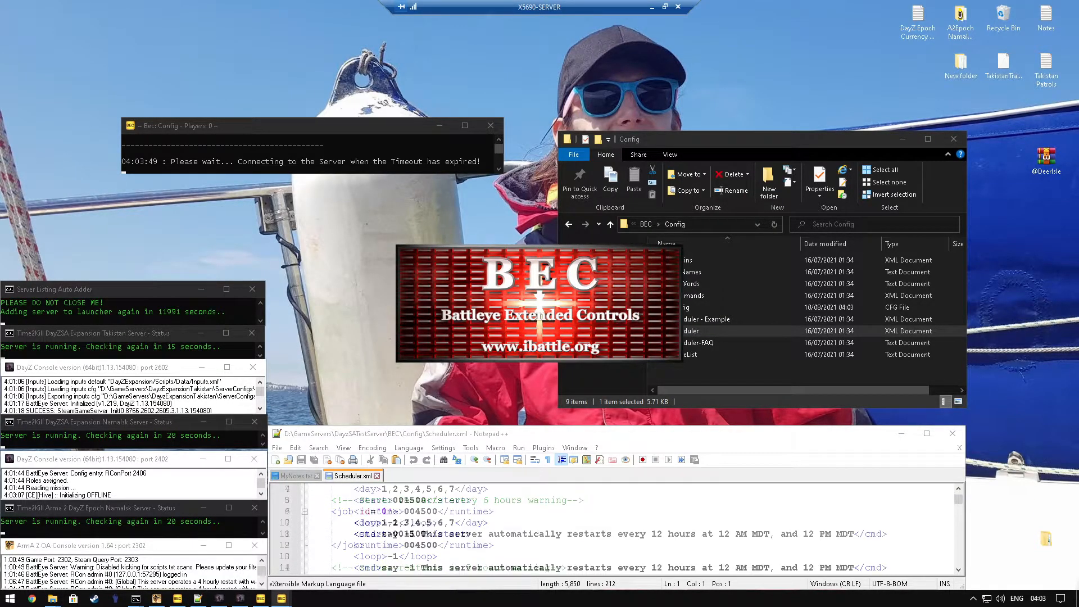
pyautogui.scroll(5, 612, 529)
pyautogui.scroll(-1, 612, 528)
pyautogui.scroll(-2, 612, 528)
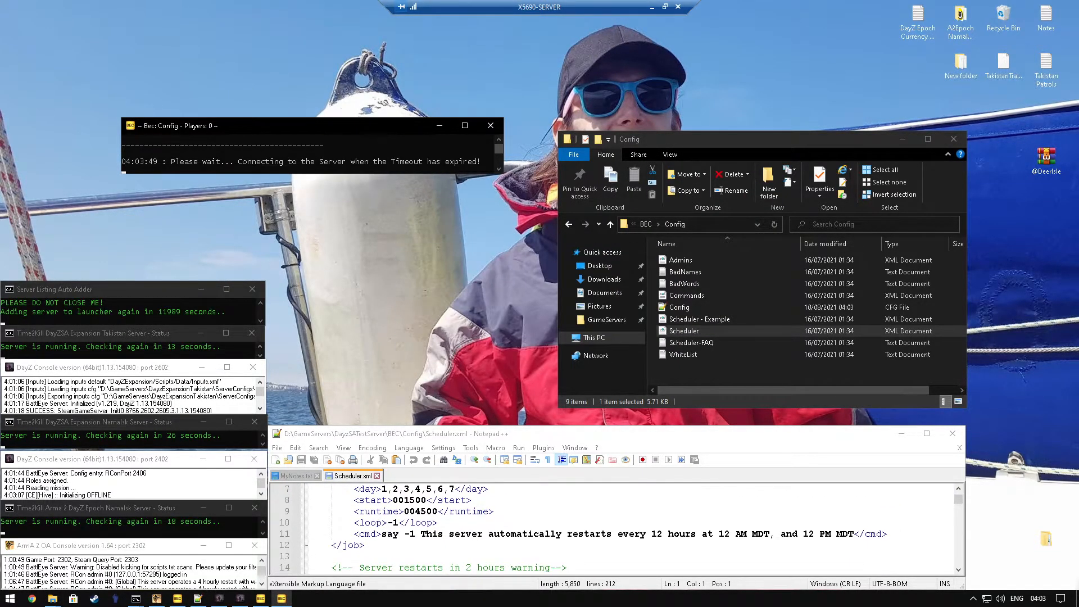
pyautogui.scroll(3, 612, 528)
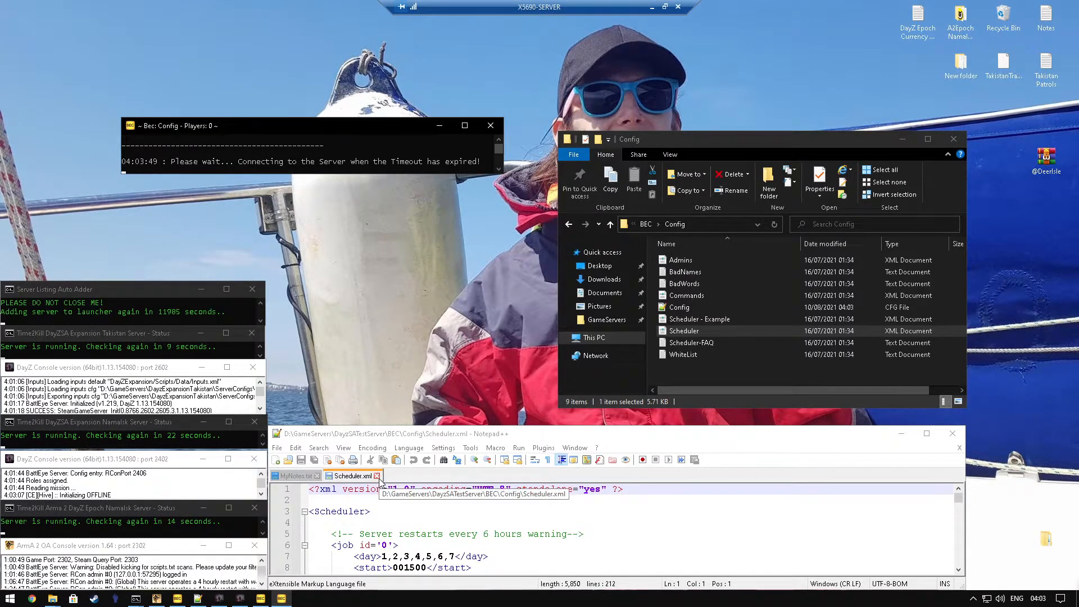
pyautogui.scroll(-2, 612, 529)
pyautogui.scroll(-4, 613, 528)
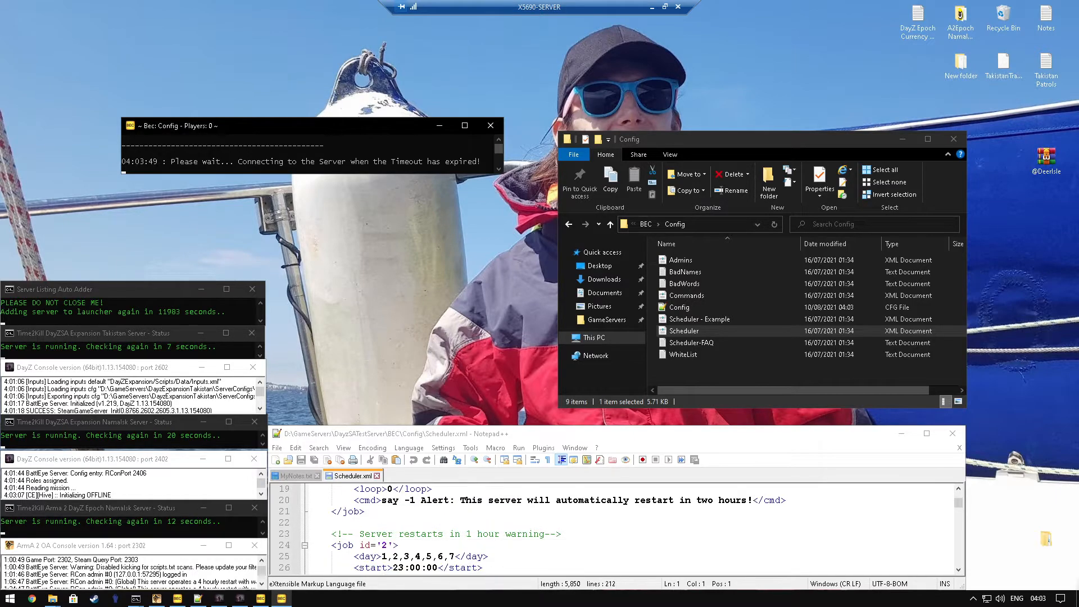
pyautogui.scroll(6, 613, 528)
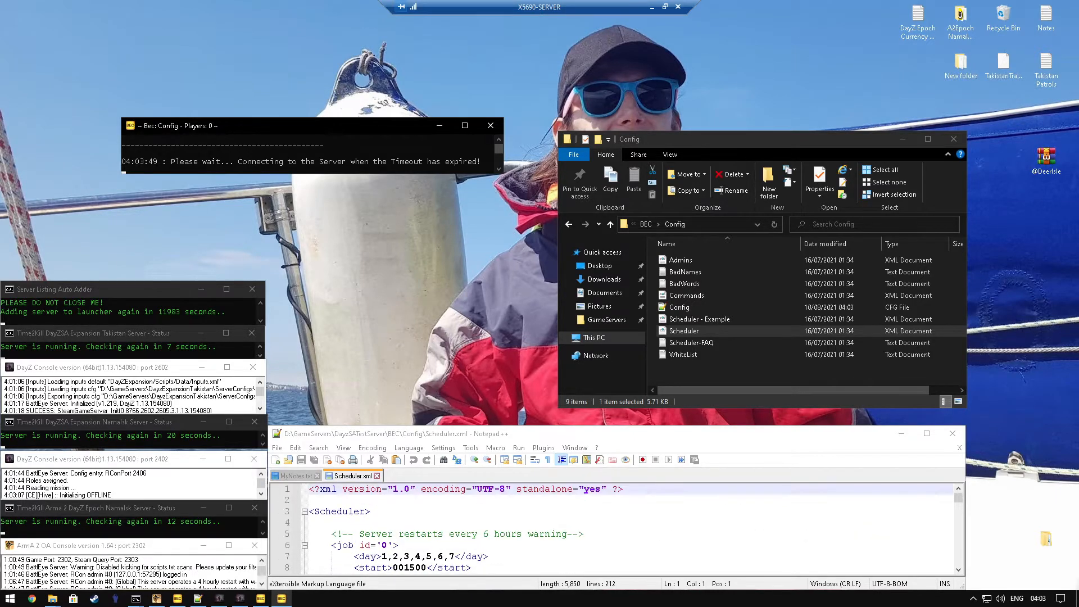
pyautogui.click(377, 476)
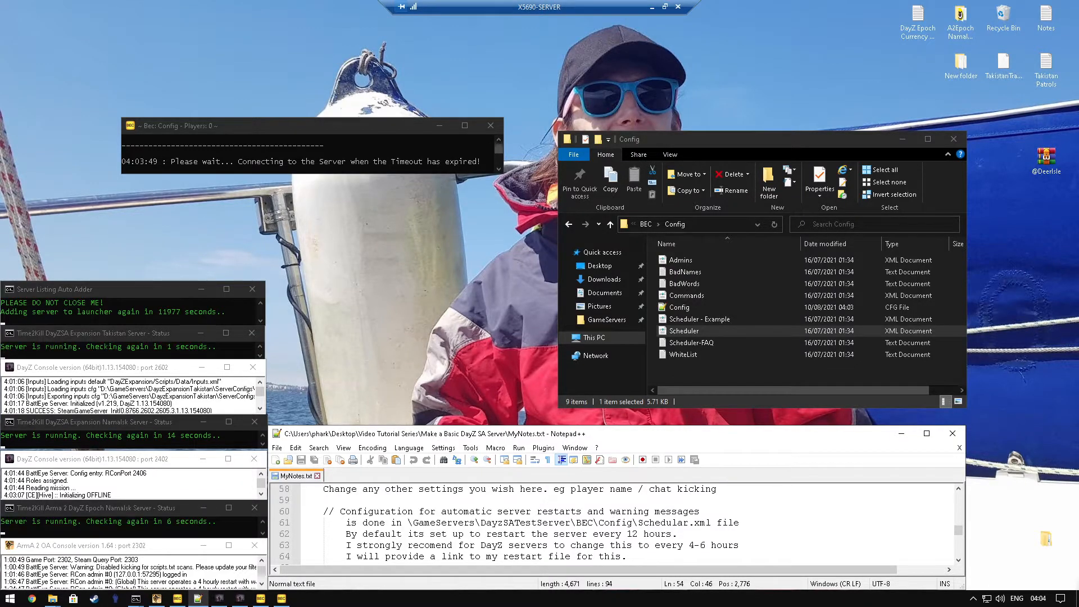
# Step: View the WinRAR download page linked in MyNotes.txt, and close it again
pyautogui.scroll(-1, 612, 522)
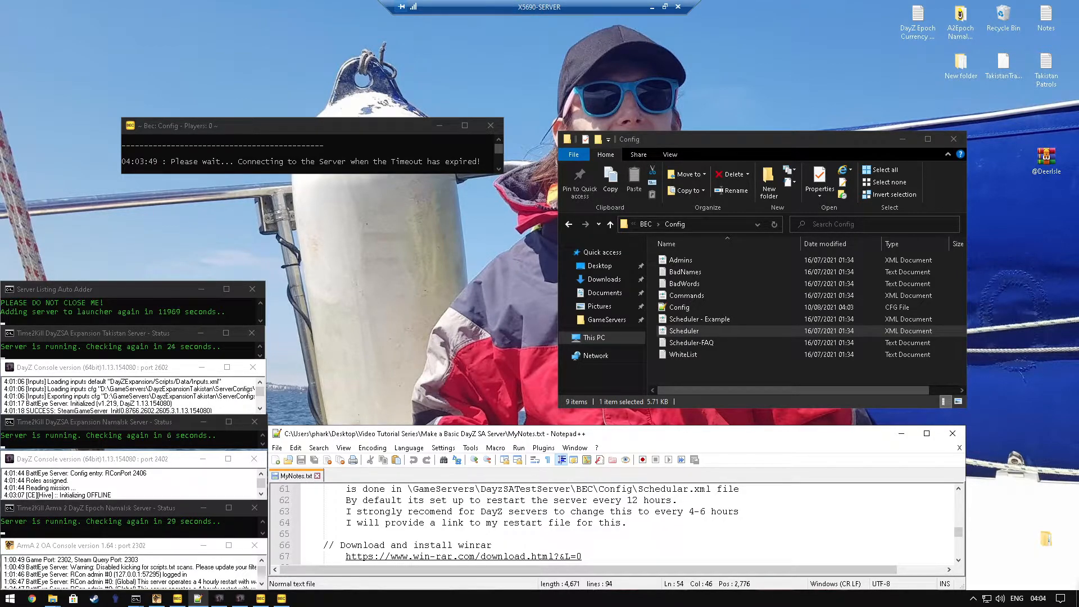
pyautogui.scroll(-1, 613, 523)
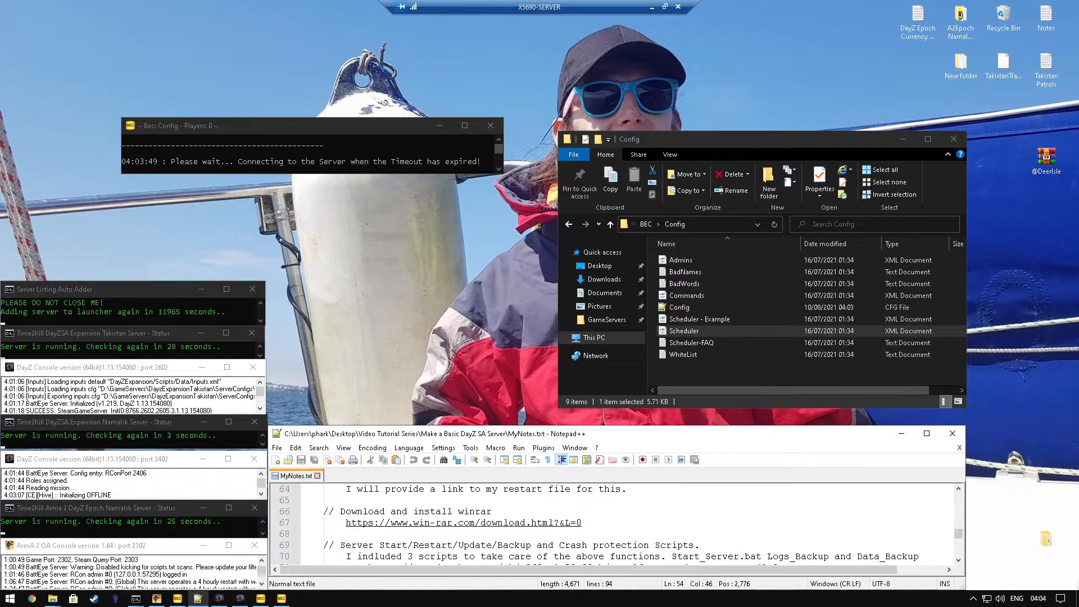
pyautogui.doubleClick(399, 523)
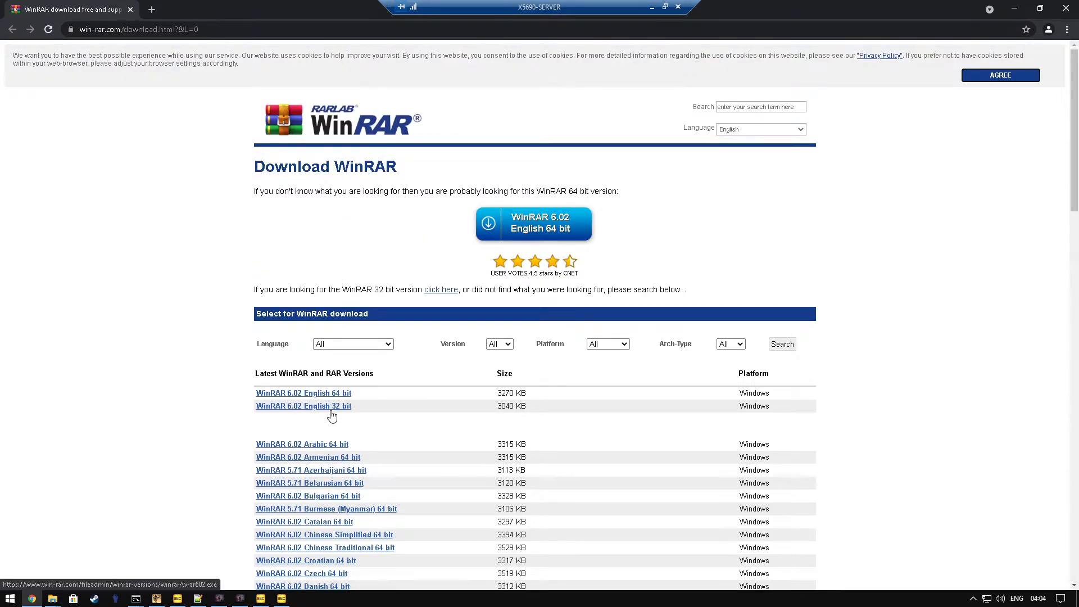
pyautogui.click(128, 11)
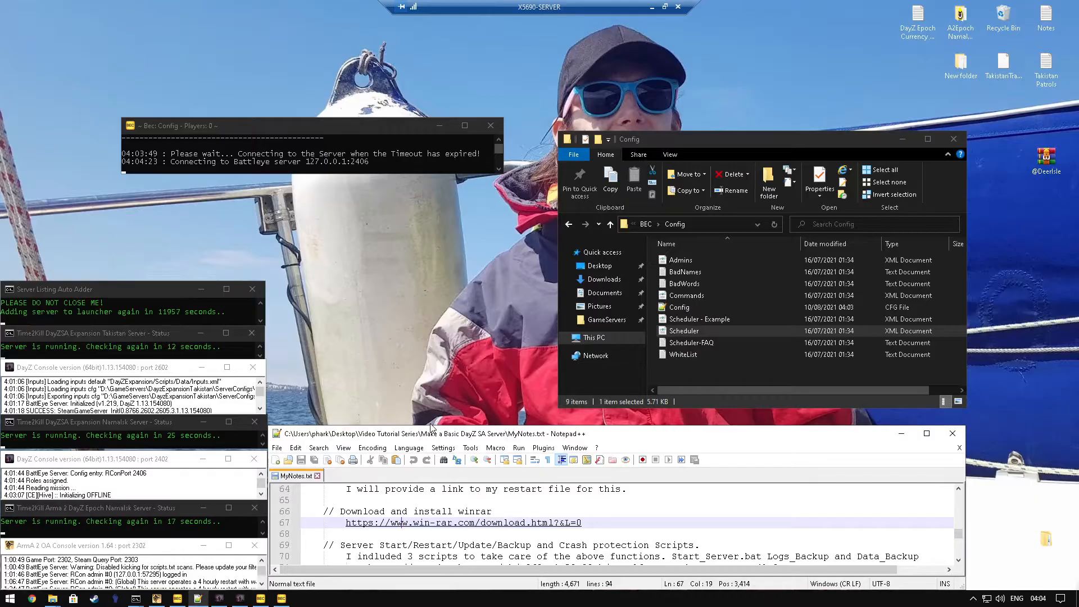
# Step: Open the Dropbox link to the start, logs backup and data backup scripts from MyNotes.txt in the browser
pyautogui.scroll(-1, 506, 522)
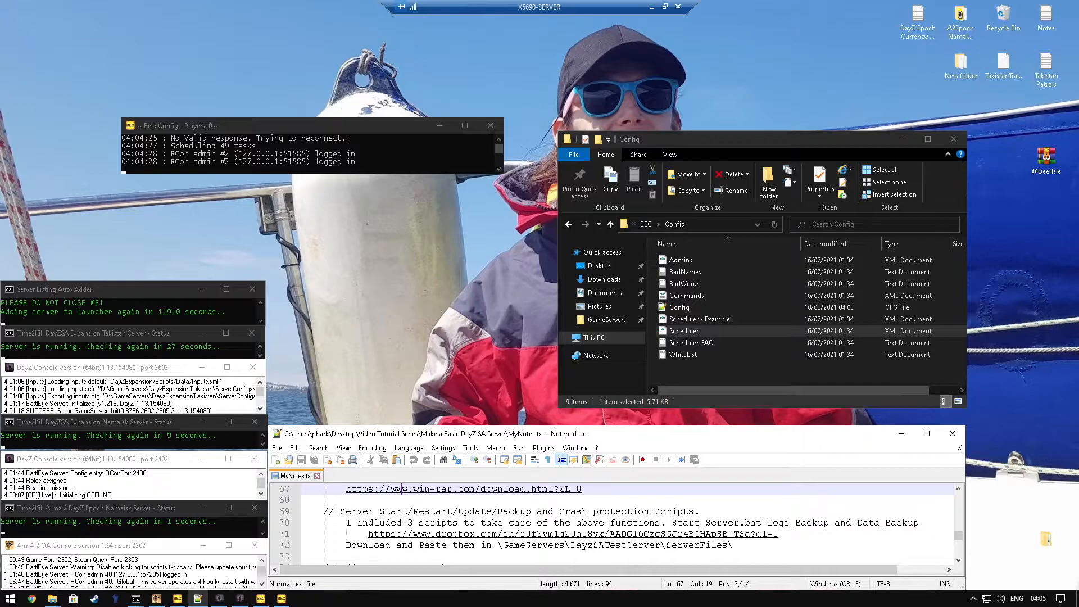
pyautogui.click(478, 535)
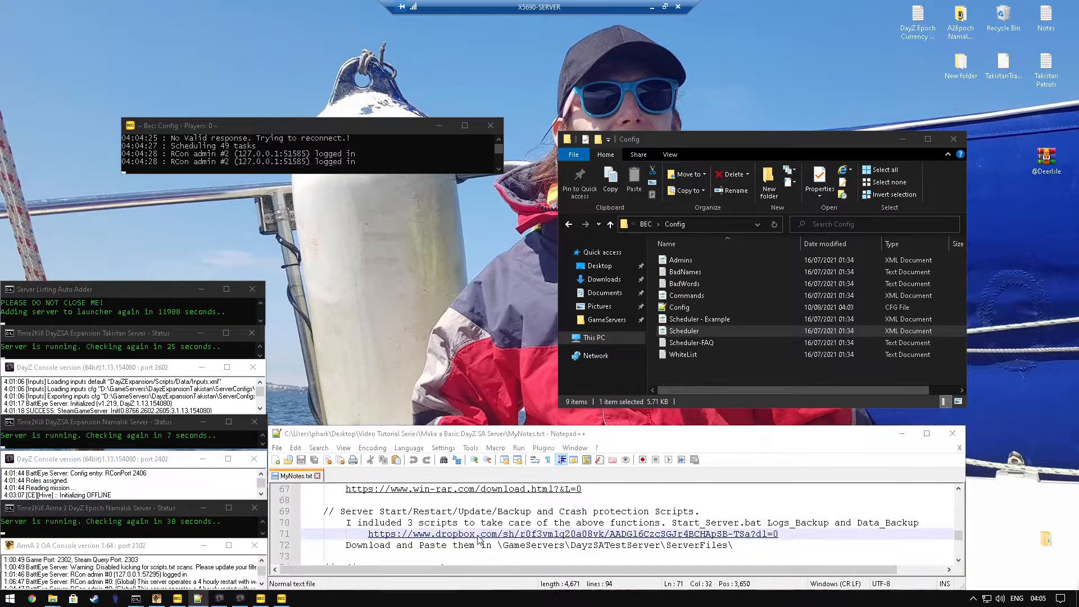
pyautogui.doubleClick(478, 534)
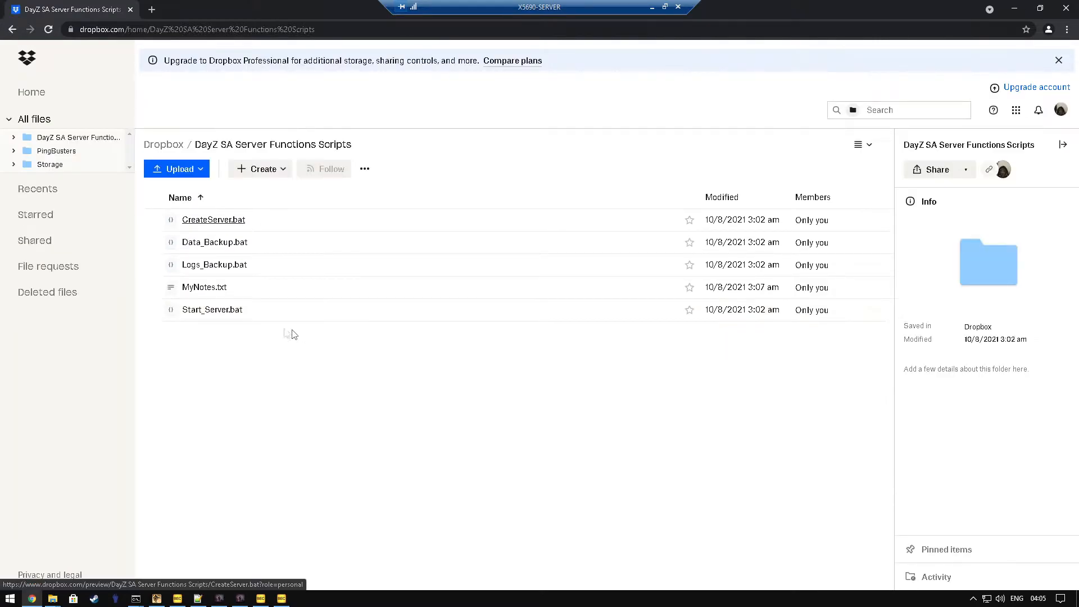
# Step: Download Start_Server.bat, Logs_Backup.bat and Data_Backup.bat from Dropbox as one archive, open it in WinRAR and close the browser
pyautogui.click(149, 309)
pyautogui.click(149, 264)
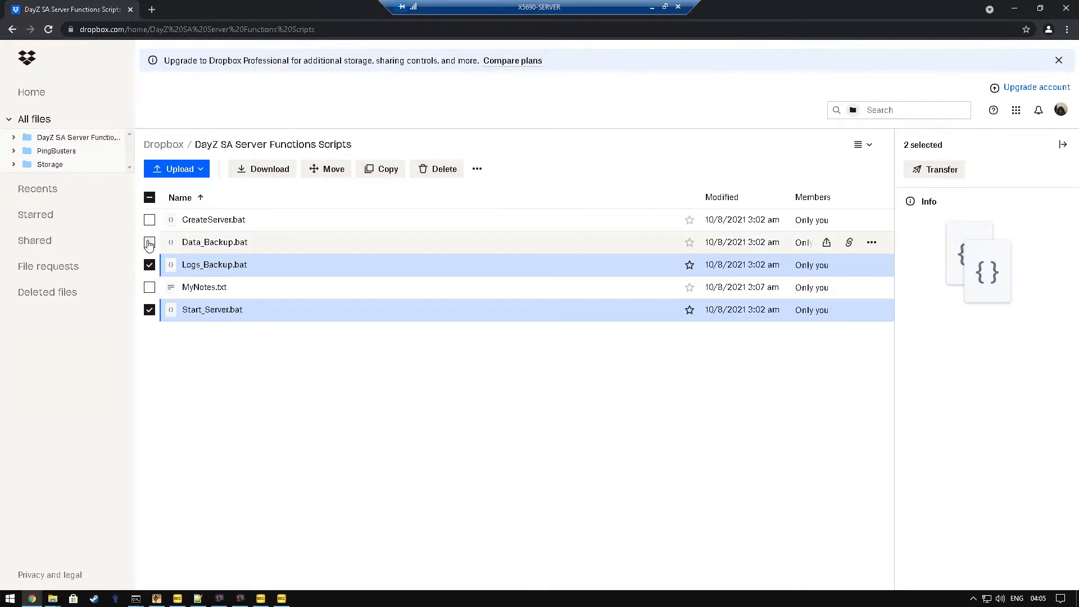
pyautogui.click(150, 243)
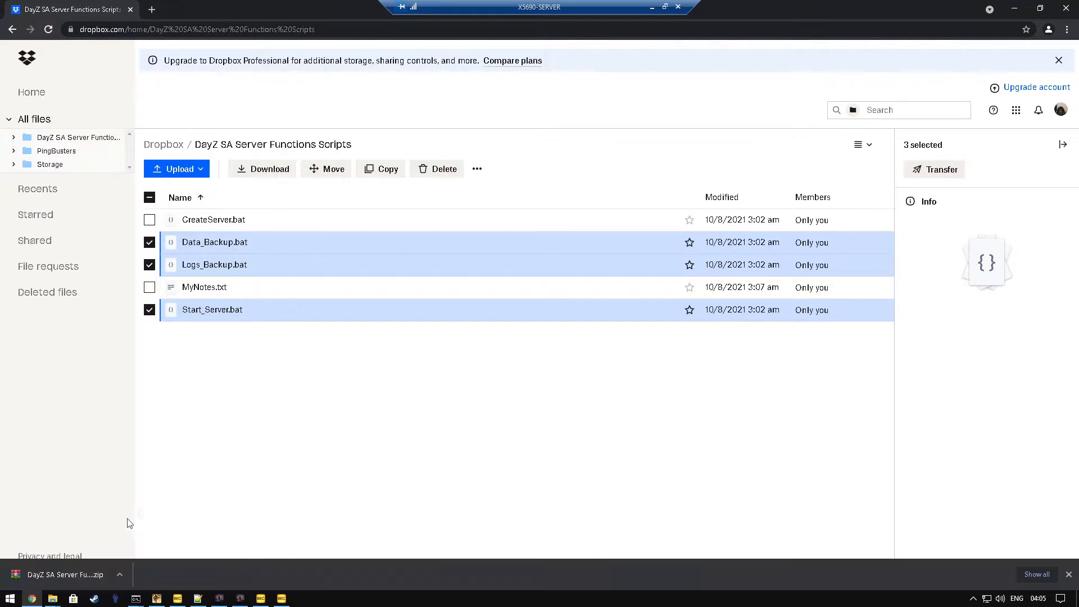
pyautogui.click(65, 577)
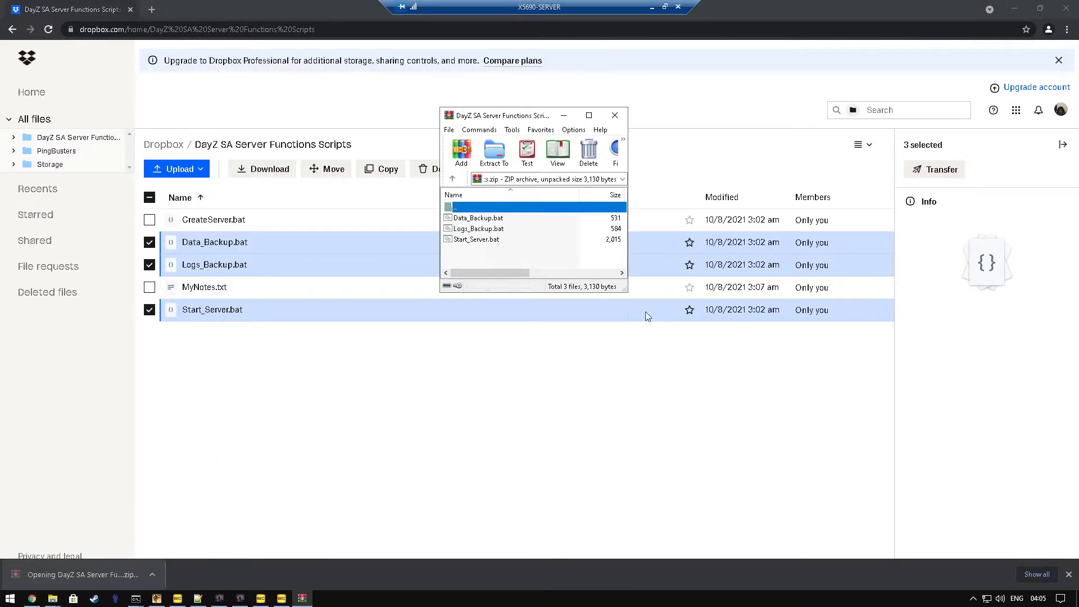
pyautogui.click(1066, 6)
# Step: Extract the three batch scripts from the archive into DayzSATestServer\ServerFiles, and close the archive
pyautogui.click(587, 210)
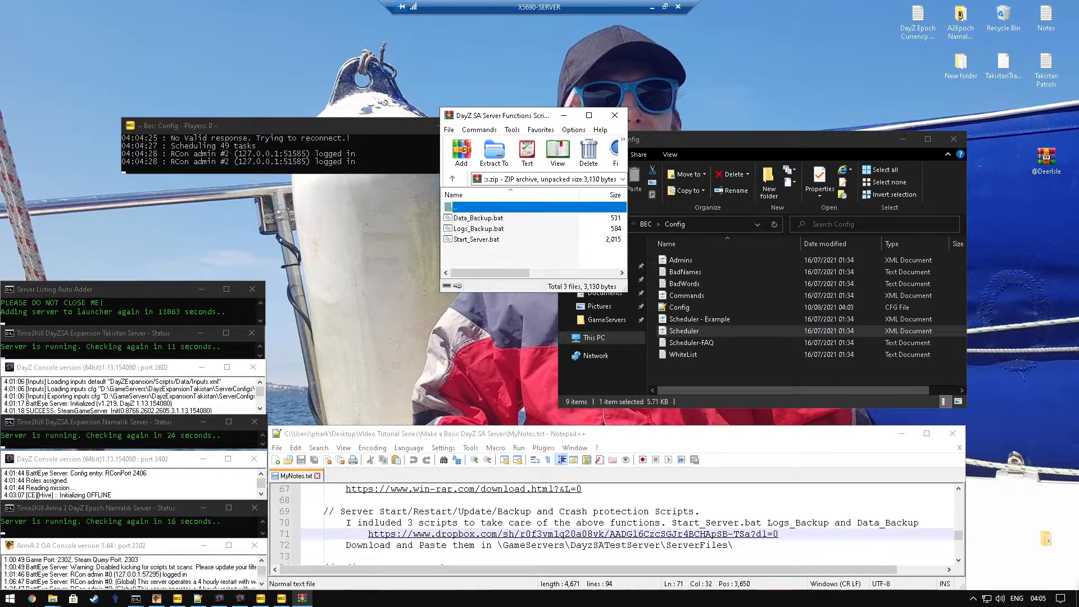
pyautogui.click(700, 380)
pyautogui.press('BackSpace')
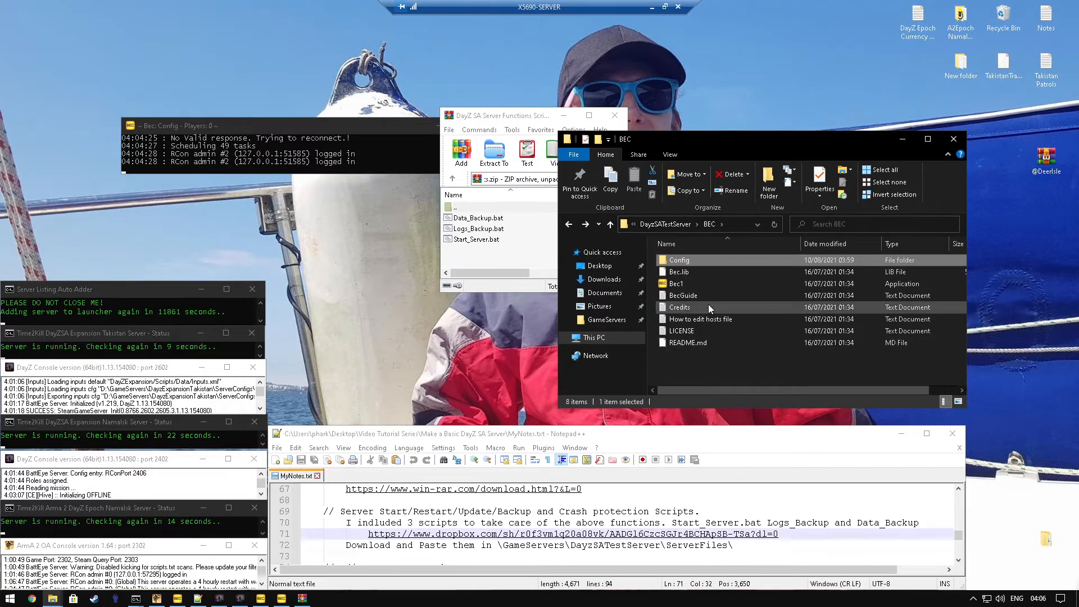
pyautogui.press('BackSpace')
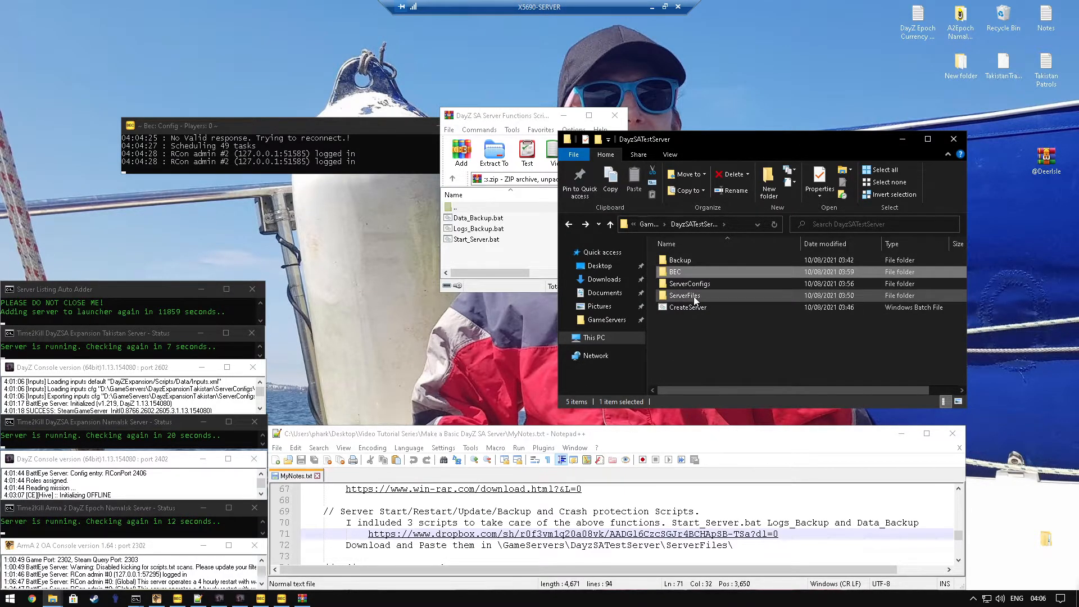
pyautogui.doubleClick(693, 298)
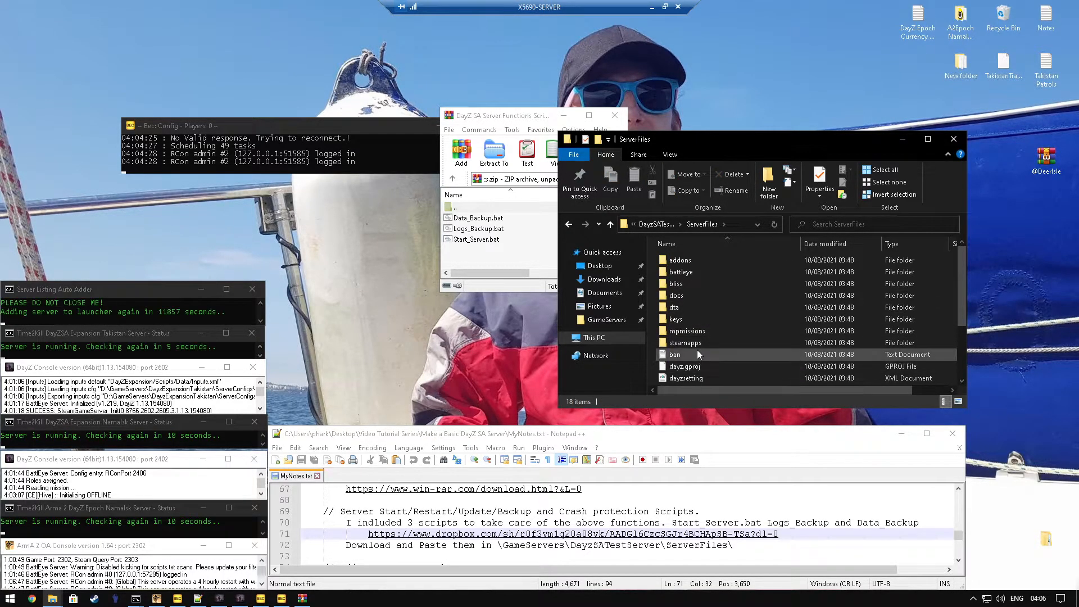
pyautogui.scroll(-3, 693, 295)
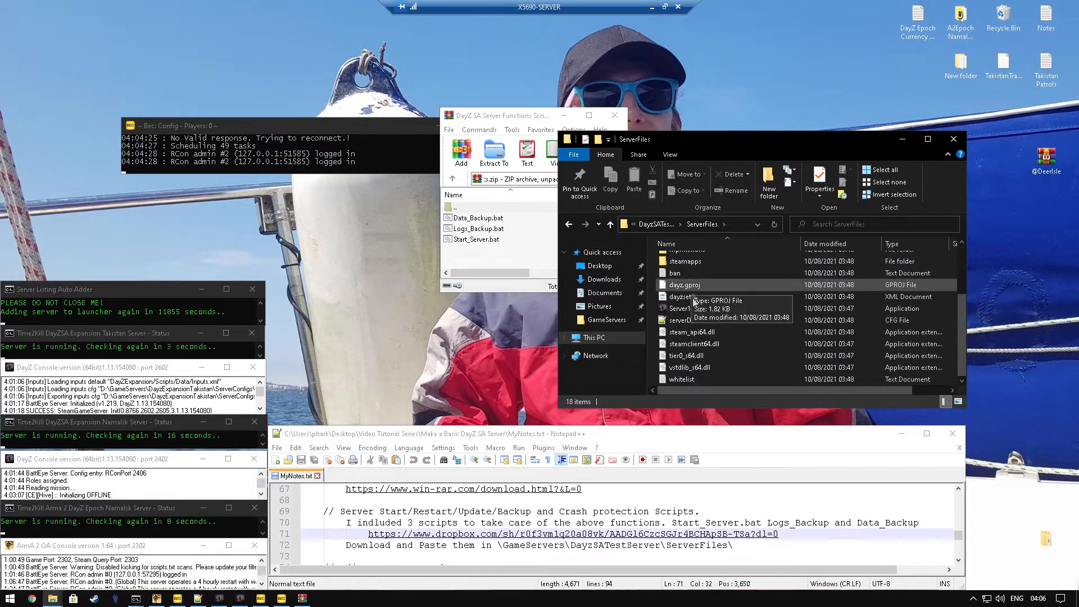
pyautogui.moveTo(467, 239); pyautogui.dragTo(654, 344)
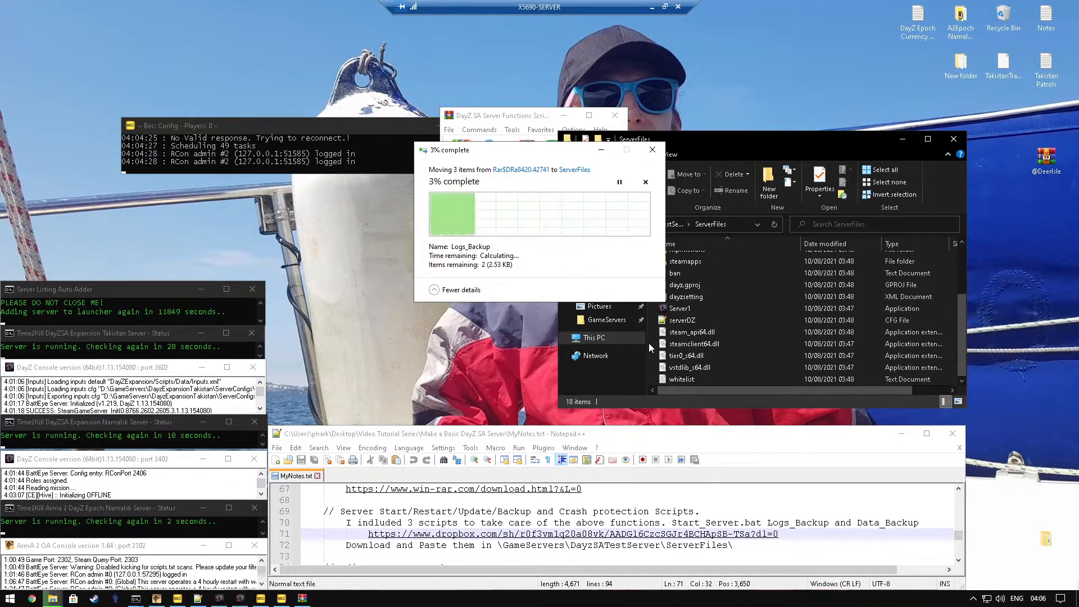
pyautogui.click(615, 118)
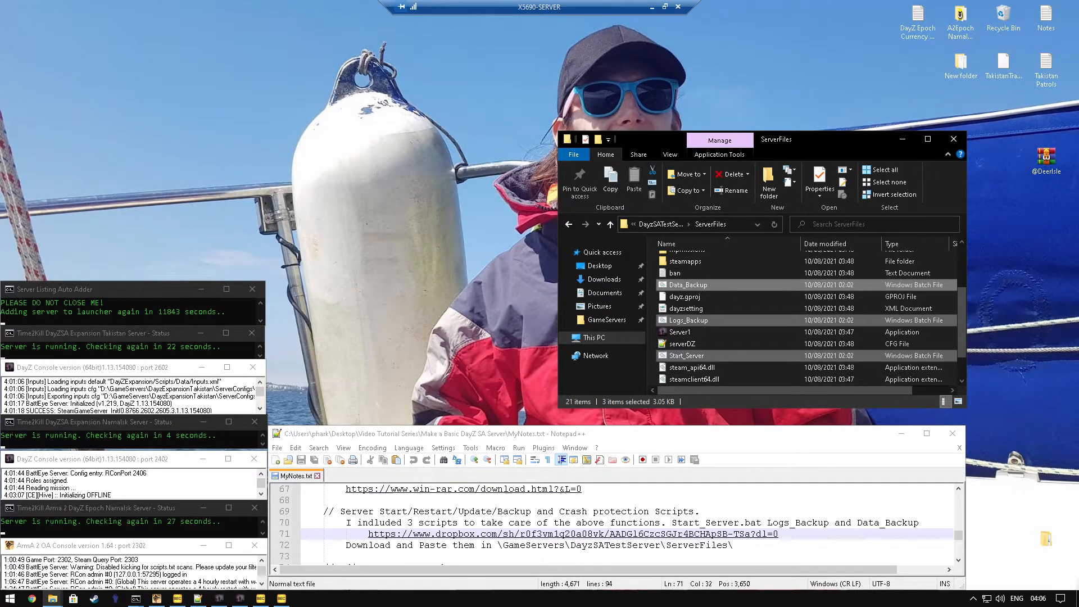
# Step: Bring up the Start_Server.bat editing notes in MyNotes.txt and open Start_Server.bat from ServerFiles in Notepad++
pyautogui.scroll(-1, 716, 522)
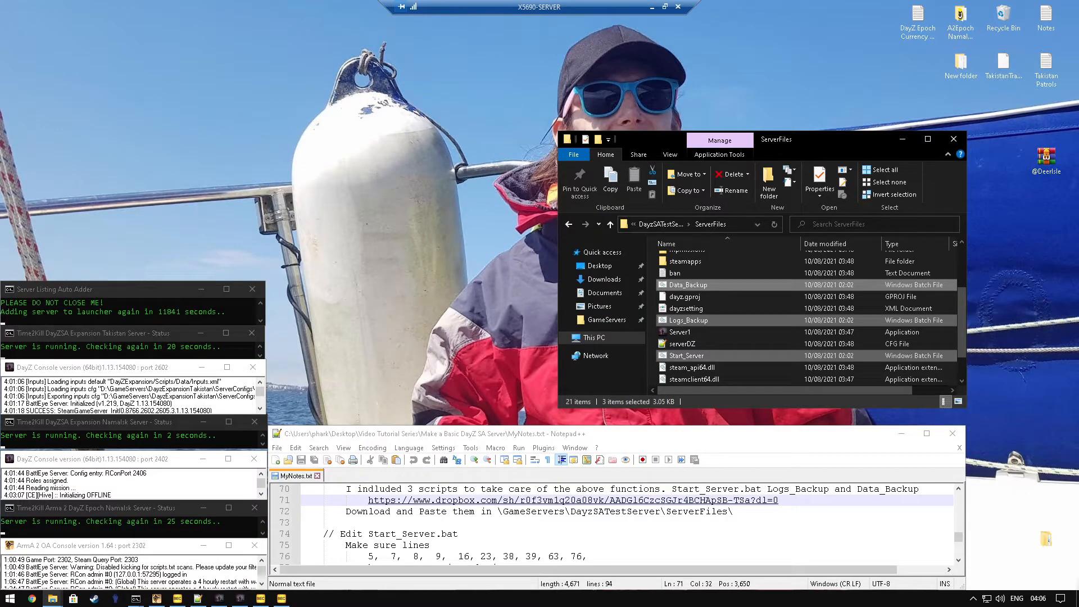
pyautogui.click(684, 356)
pyautogui.rightClick(684, 356)
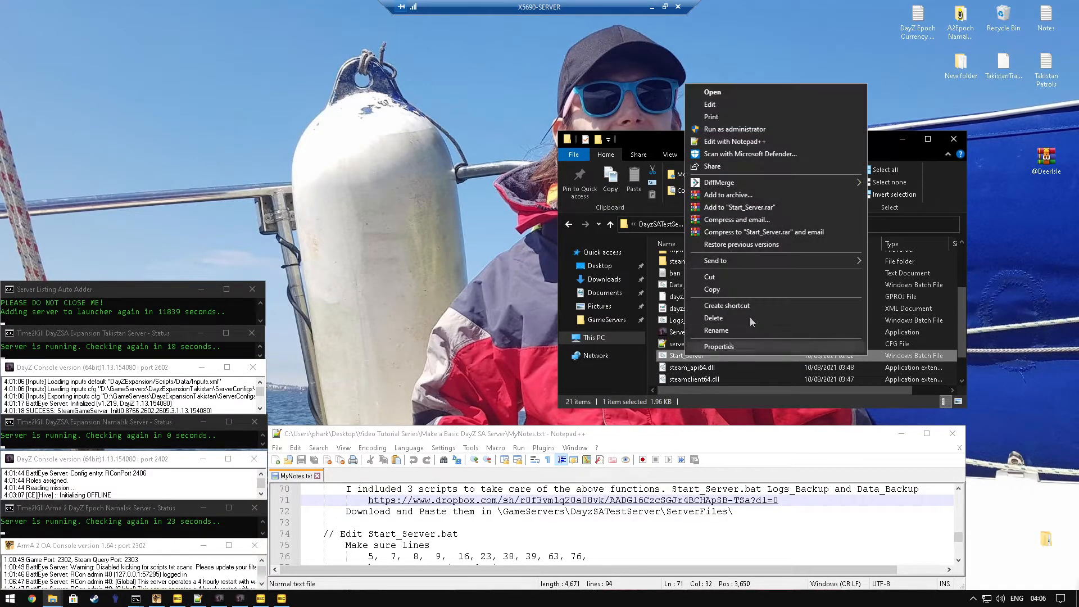
pyautogui.click(762, 141)
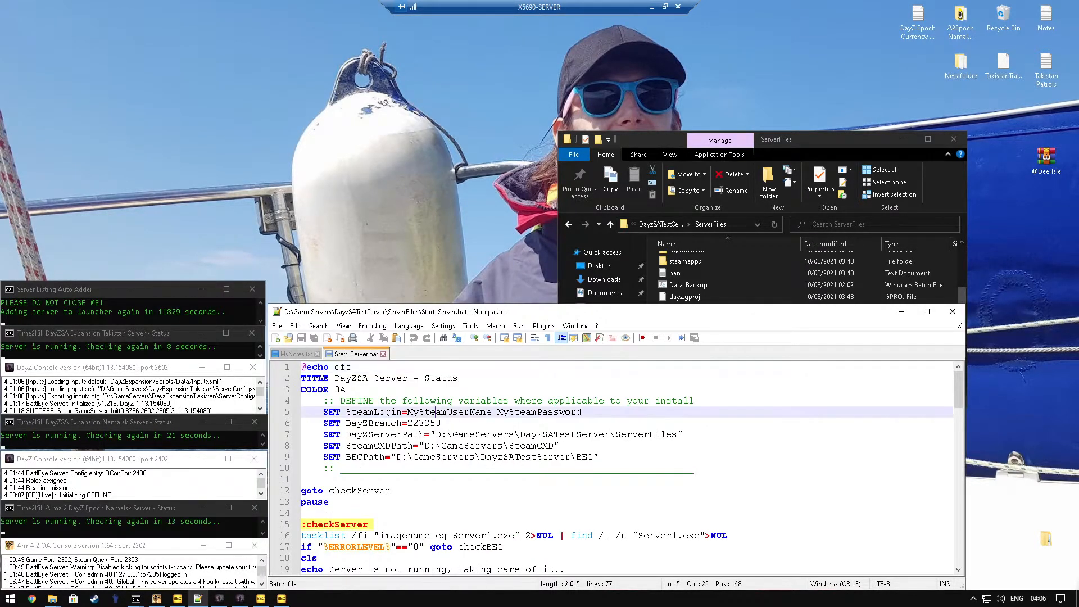
# Step: Examine the Steam login, DayZServerPath, SteamCMDPath and BECPath variables at the start of Start_Server.bat
pyautogui.doubleClick(441, 413)
pyautogui.doubleClick(540, 412)
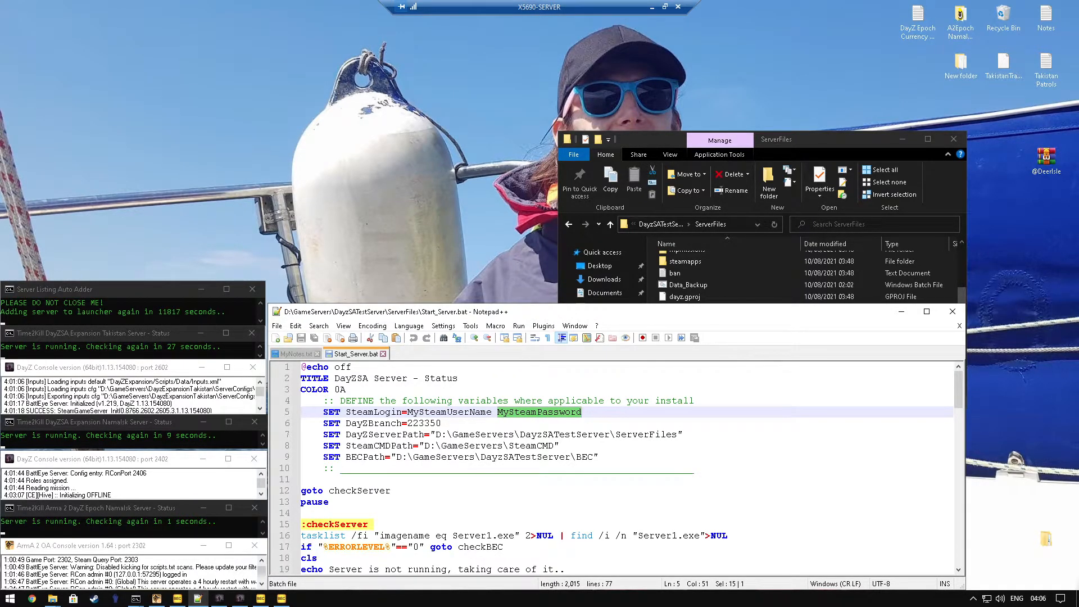
pyautogui.doubleClick(368, 435)
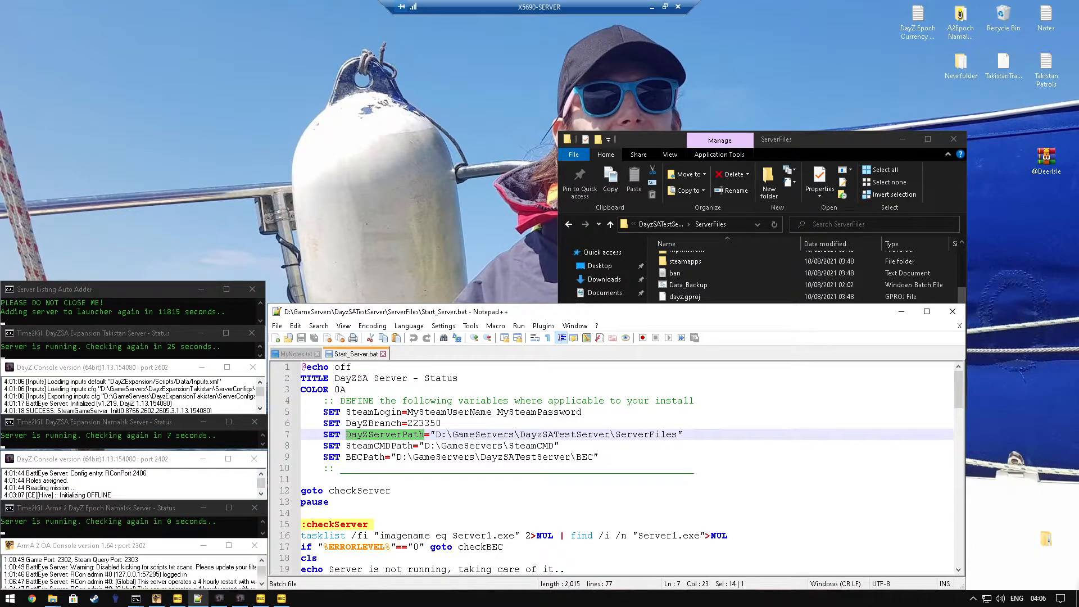
pyautogui.doubleClick(565, 434)
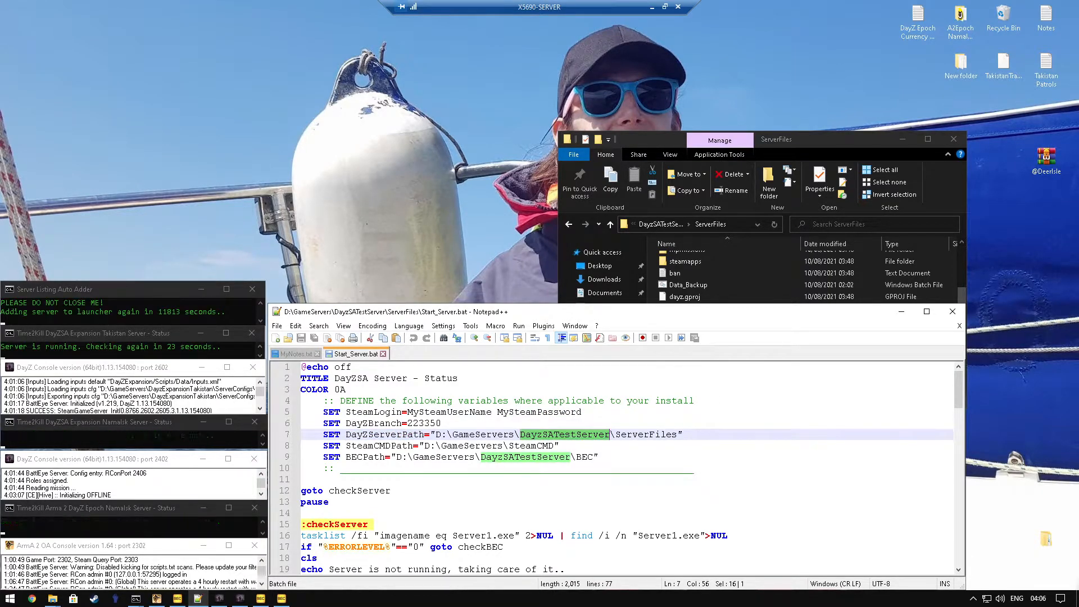
pyautogui.doubleClick(382, 445)
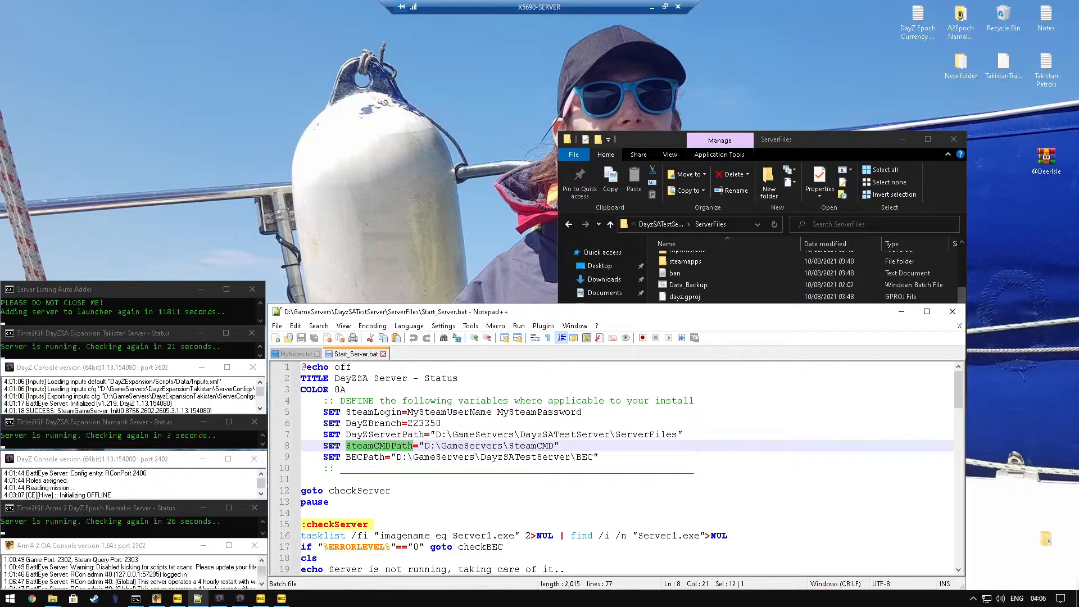
pyautogui.doubleClick(364, 457)
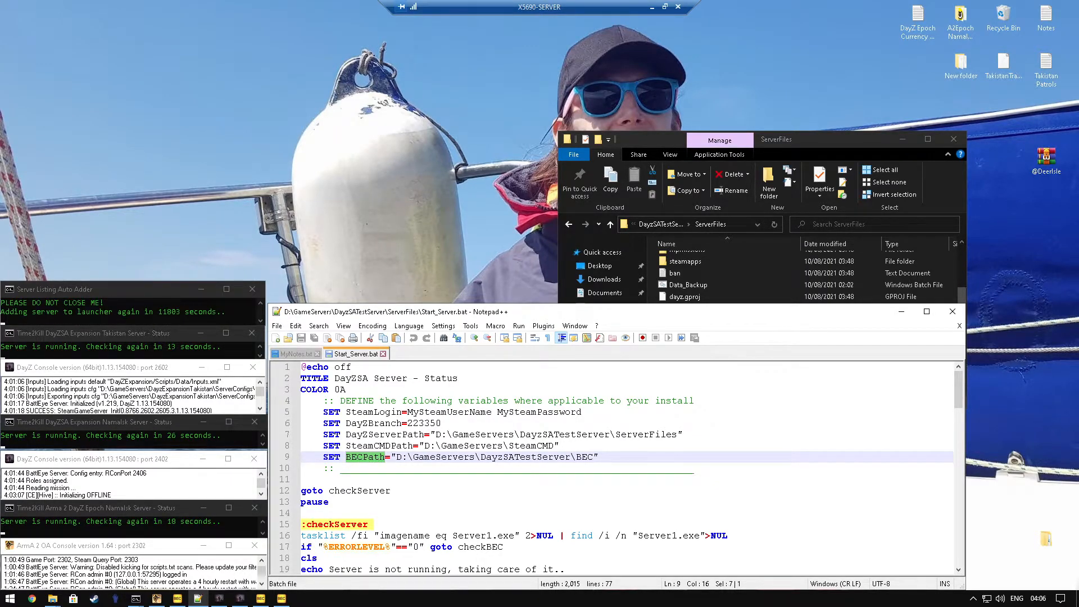
# Step: Check the Server1.exe and Bec1.exe process names in the checkServer, checkBEC and killServer sections of Start_Server.bat
pyautogui.scroll(-1, 362, 466)
pyautogui.scroll(-1, 621, 469)
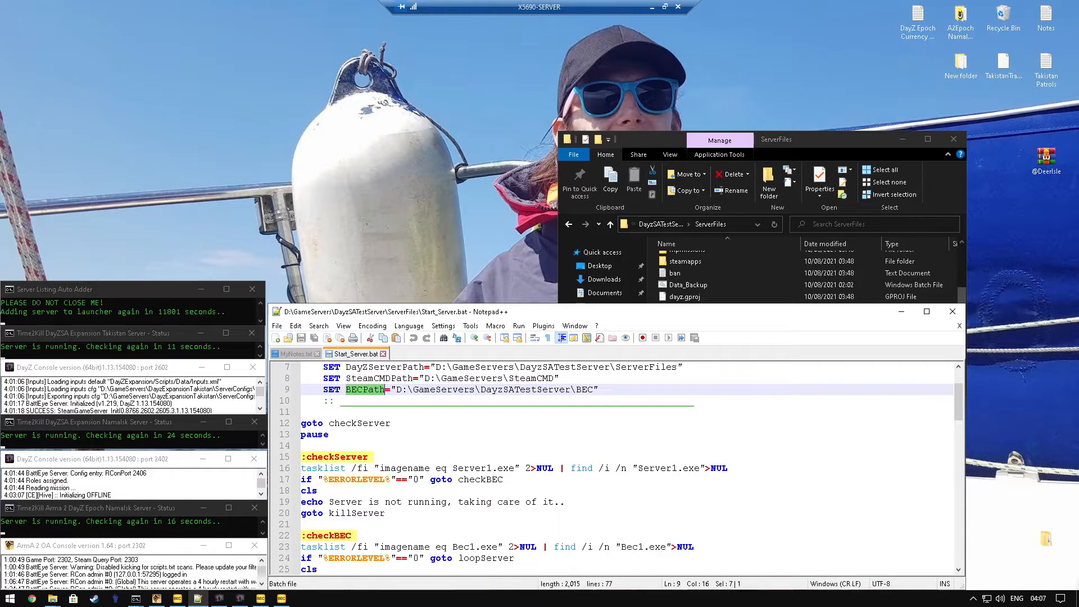
pyautogui.scroll(-1, 620, 468)
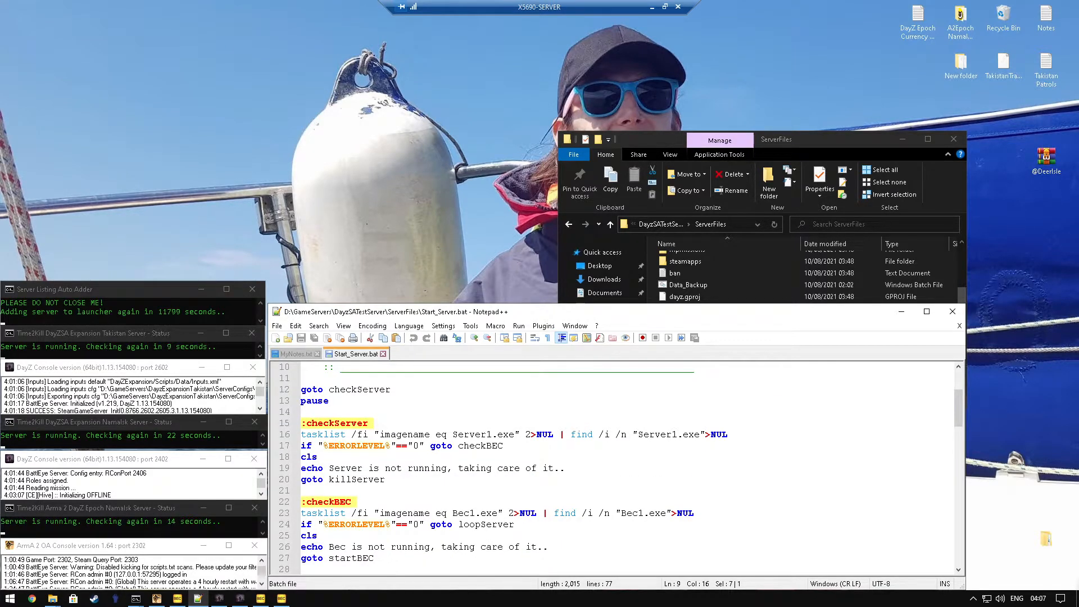
pyautogui.doubleClick(472, 434)
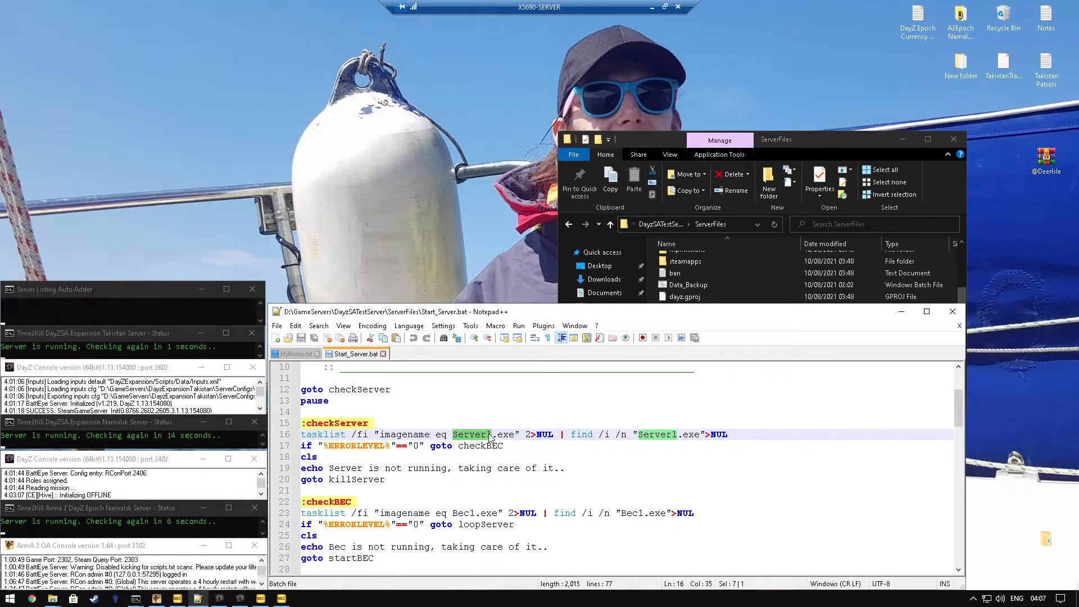
pyautogui.doubleClick(655, 436)
pyautogui.scroll(-2, 467, 446)
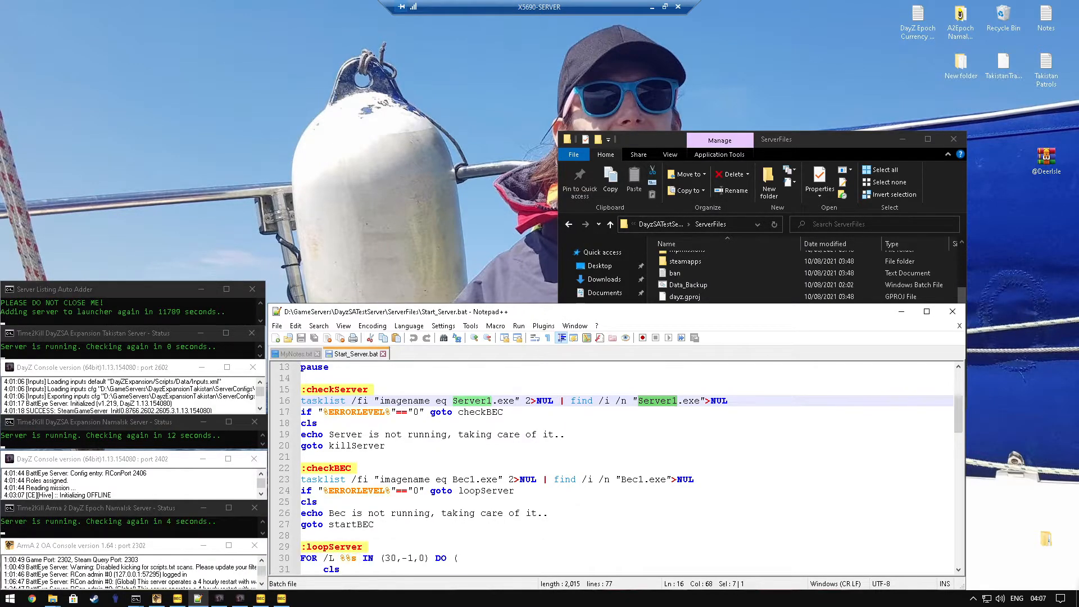
pyautogui.doubleClick(463, 445)
pyautogui.doubleClick(632, 446)
pyautogui.scroll(-4, 626, 449)
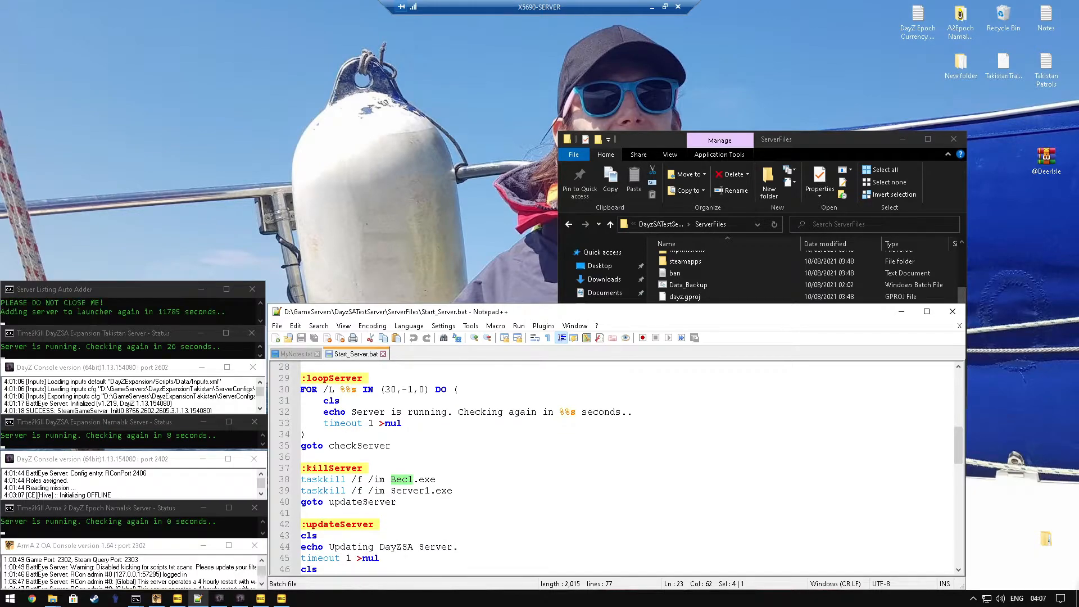
pyautogui.doubleClick(410, 490)
pyautogui.scroll(-3, 410, 494)
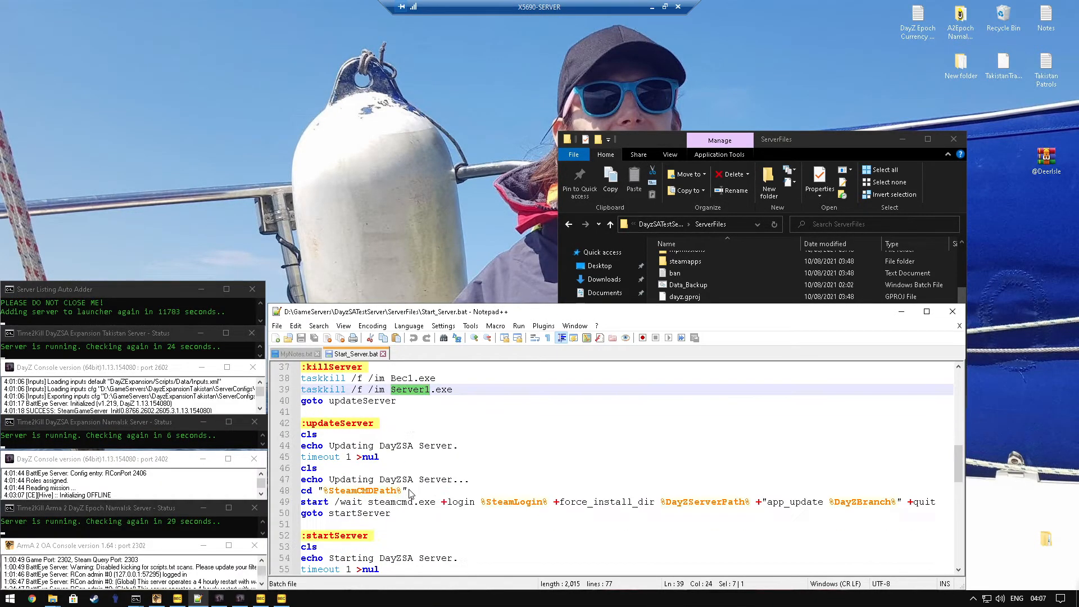
# Step: Examine the profiles path and port in the server launch line, and the executable name in the BEC launch line of Start_Server.bat
pyautogui.scroll(-4, 411, 494)
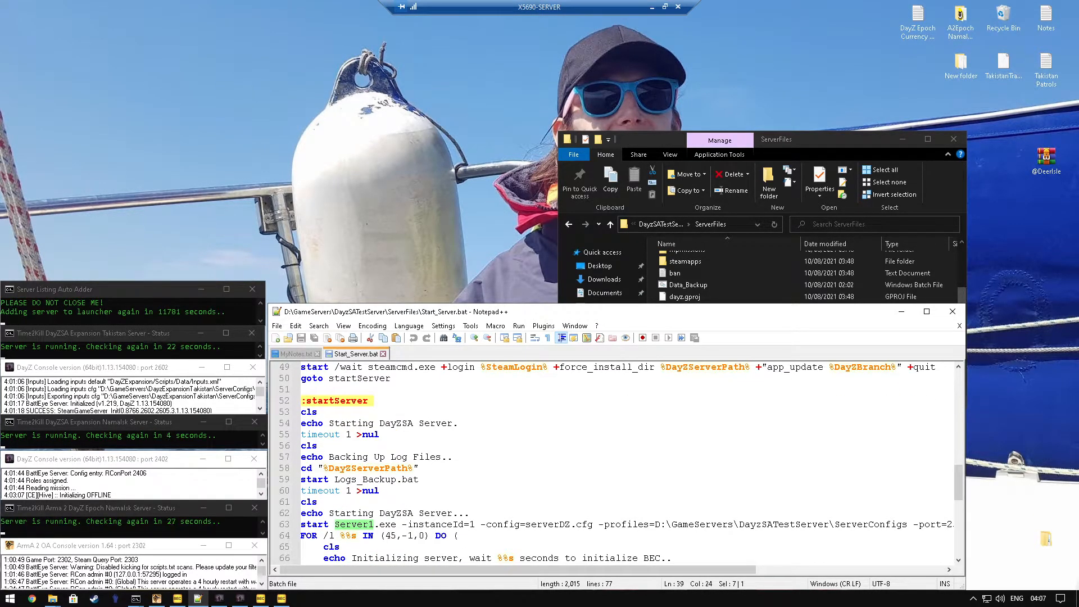
pyautogui.scroll(-1, 410, 494)
pyautogui.scroll(-2, 618, 461)
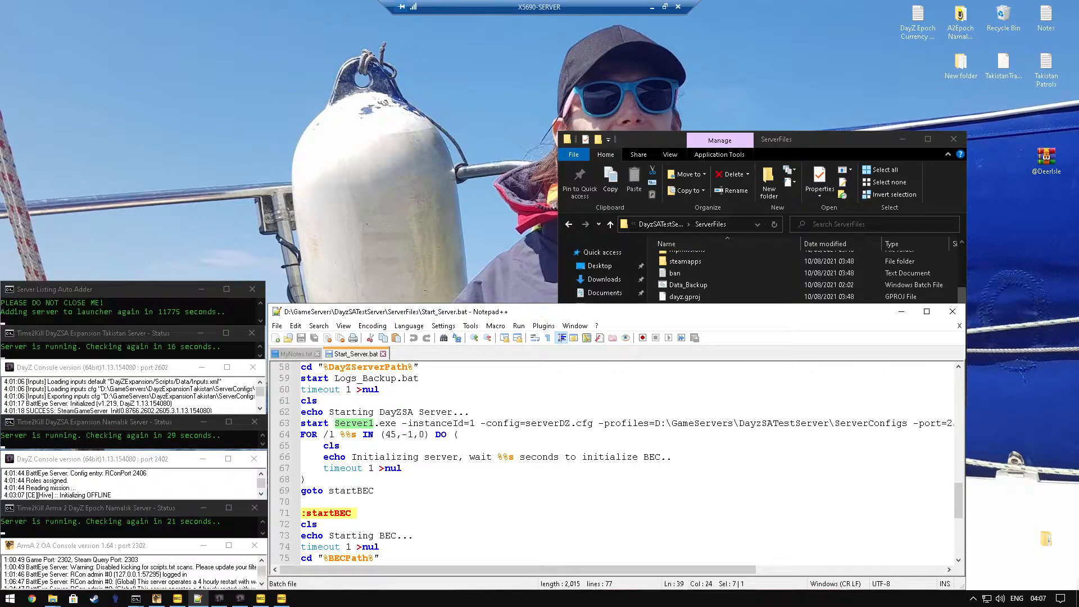
pyautogui.doubleClick(626, 423)
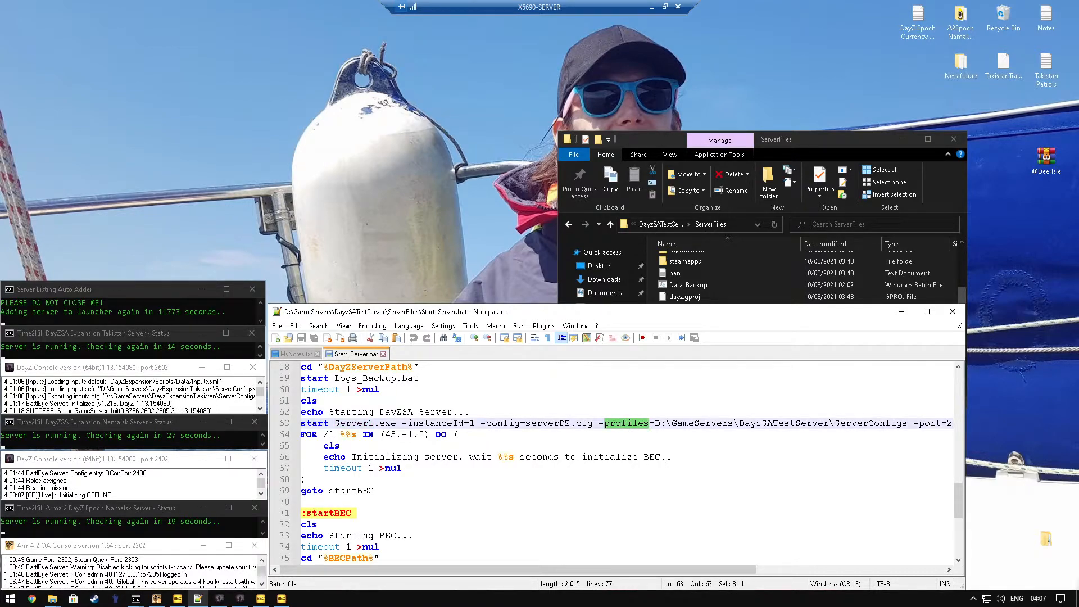
pyautogui.moveTo(654, 423); pyautogui.dragTo(907, 423)
pyautogui.moveTo(657, 570); pyautogui.dragTo(765, 570)
pyautogui.click(810, 424)
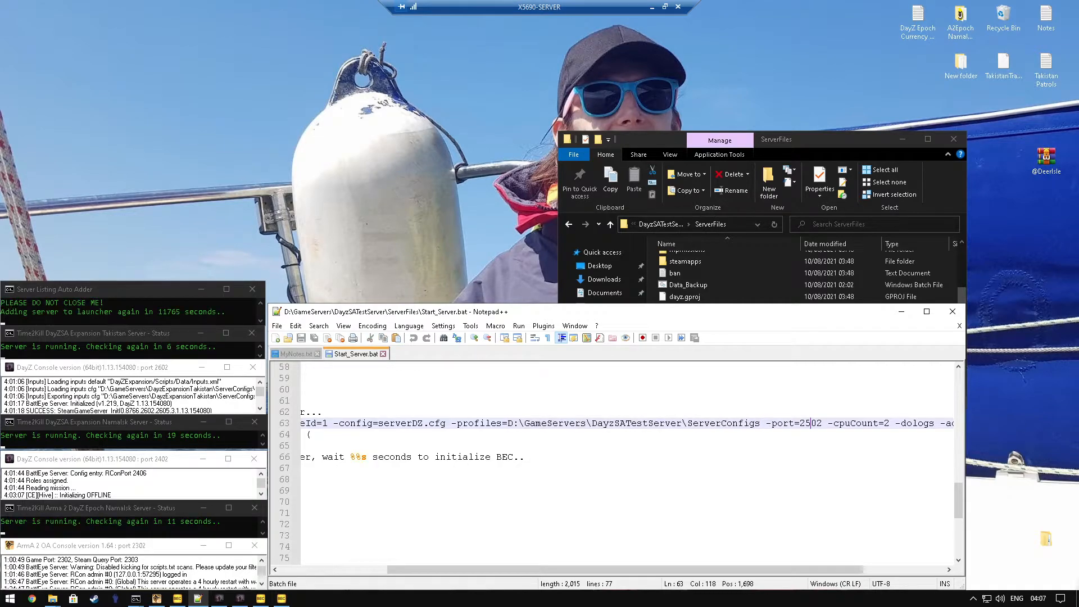
pyautogui.moveTo(804, 423); pyautogui.dragTo(811, 423)
pyautogui.click(811, 423)
pyautogui.moveTo(804, 424); pyautogui.dragTo(811, 424)
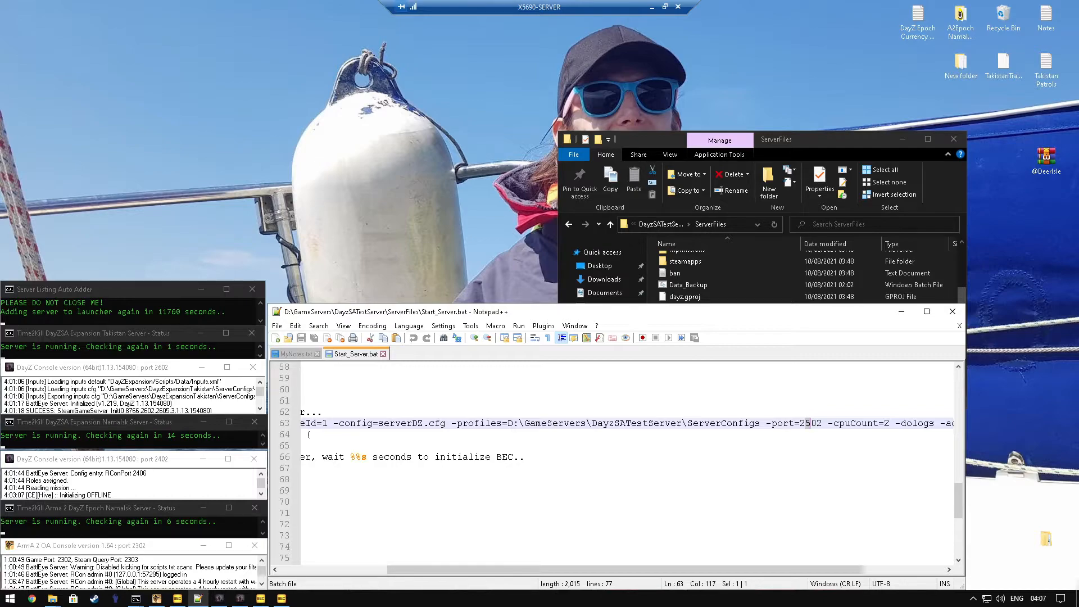
pyautogui.click(811, 426)
pyautogui.moveTo(721, 569); pyautogui.dragTo(615, 570)
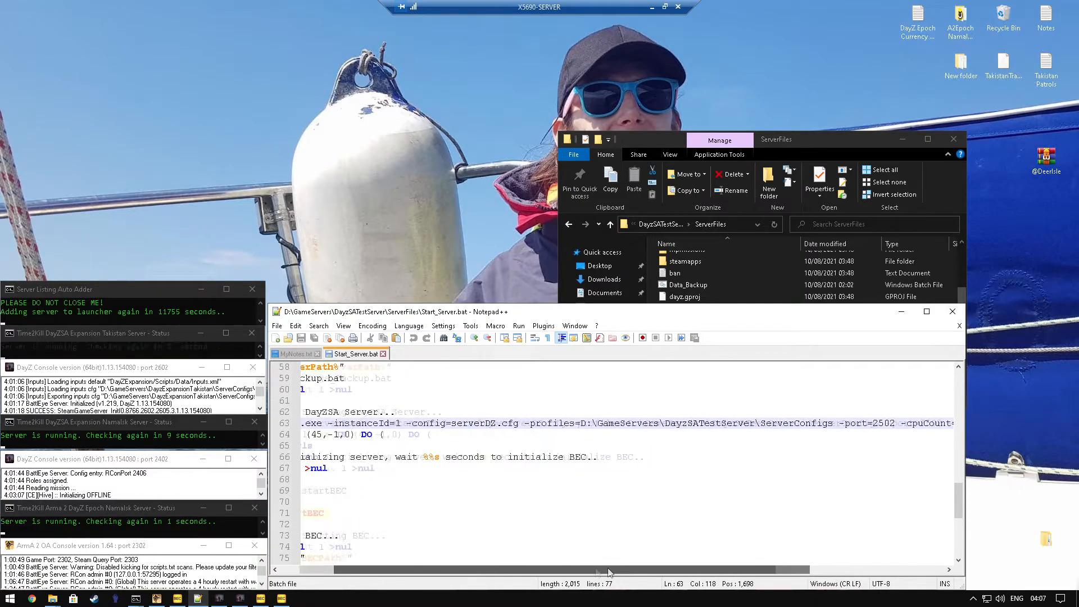
pyautogui.scroll(-3, 618, 478)
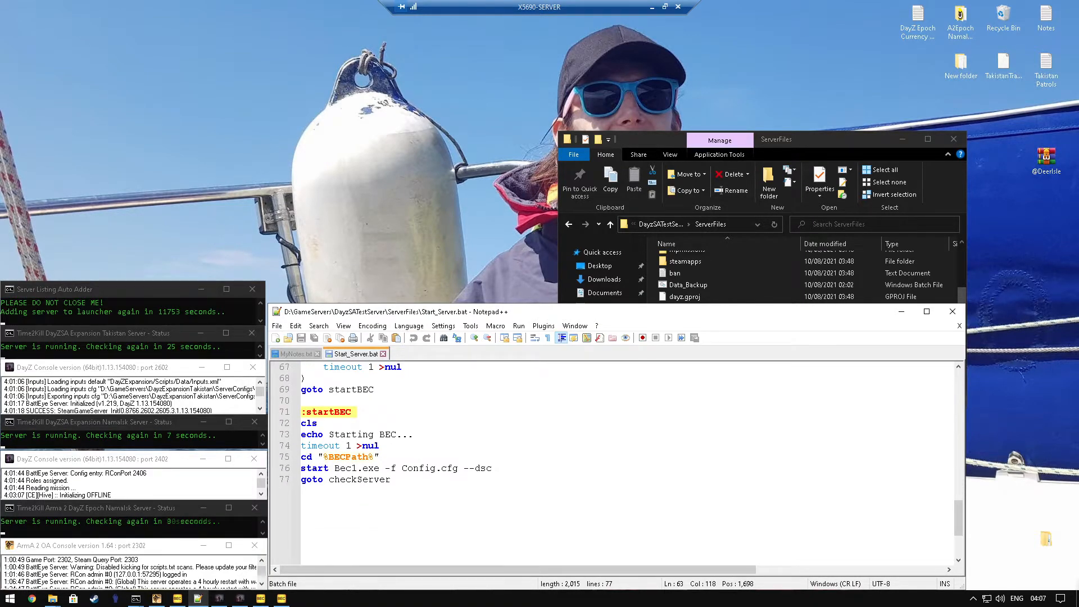
pyautogui.doubleClick(346, 468)
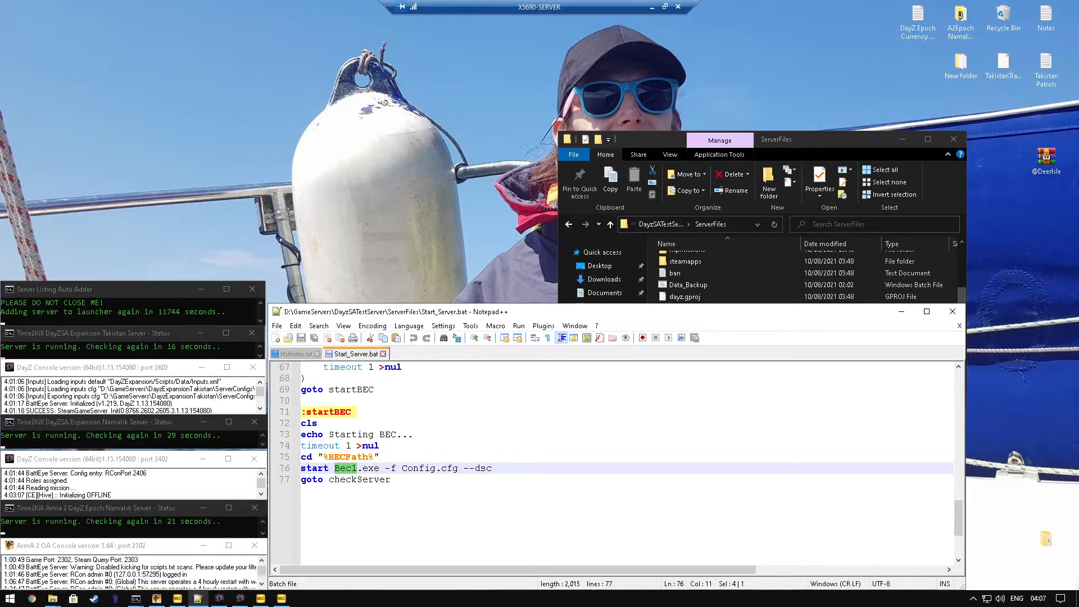
# Step: Close Start_Server.bat and open Logs_Backup.bat from the ServerFiles folder in Notepad++
pyautogui.click(383, 354)
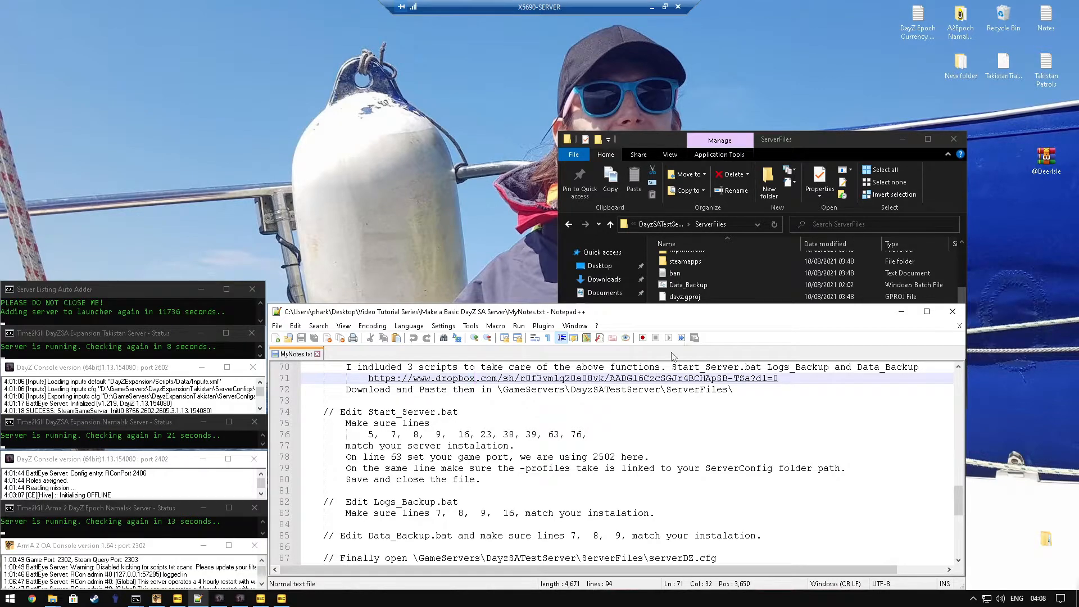
pyautogui.click(702, 276)
pyautogui.click(690, 321)
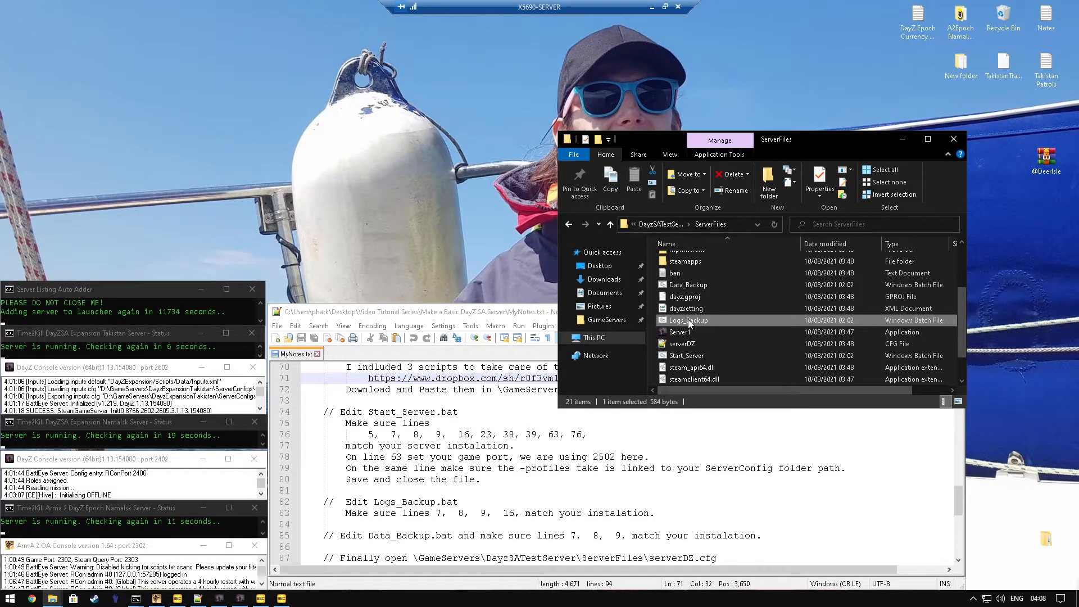
pyautogui.rightClick(690, 324)
pyautogui.click(754, 103)
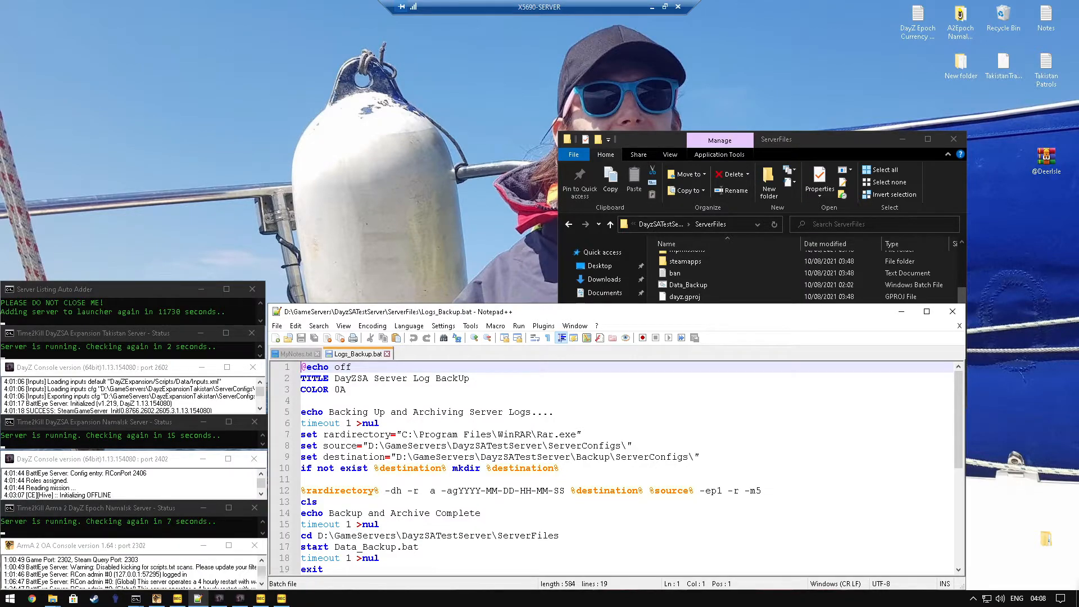
# Step: Examine the rardirectory, source and destination paths in Logs_Backup.bat, including the Backup and ServerConfigs folder names
pyautogui.click(293, 434)
pyautogui.click(293, 434)
pyautogui.click(293, 445)
pyautogui.moveTo(622, 445); pyautogui.dragTo(367, 445)
pyautogui.click(384, 446)
pyautogui.click(293, 445)
pyautogui.click(293, 457)
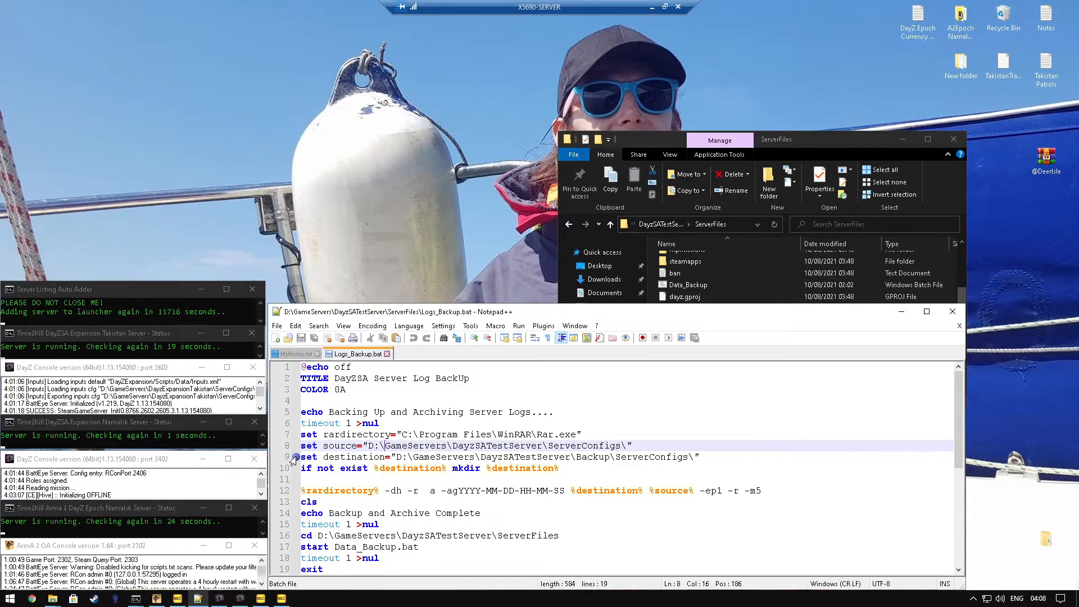
pyautogui.moveTo(401, 457); pyautogui.dragTo(695, 457)
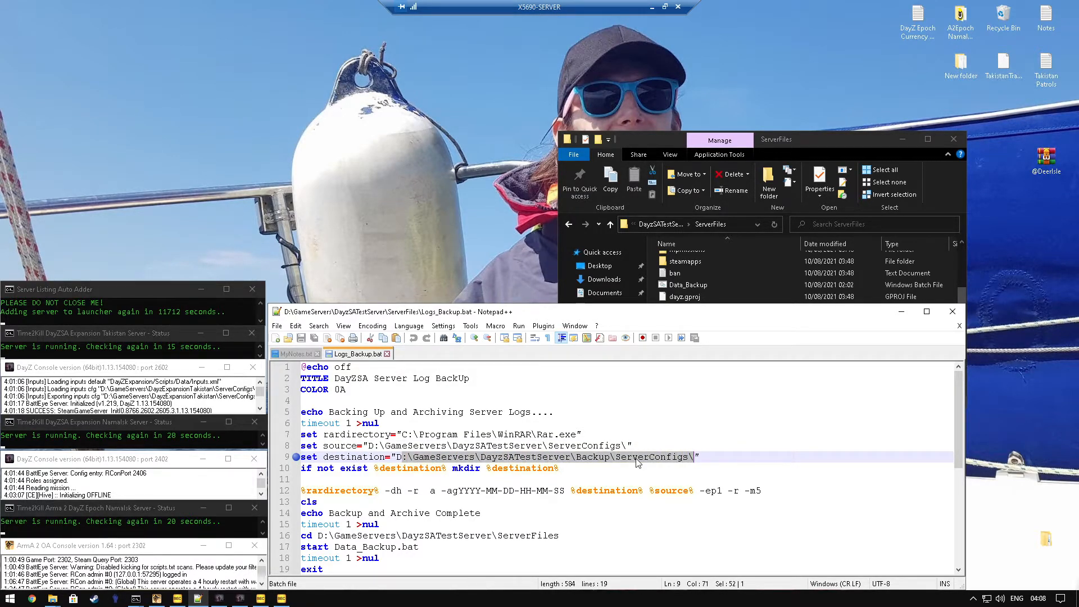
pyautogui.doubleClick(592, 459)
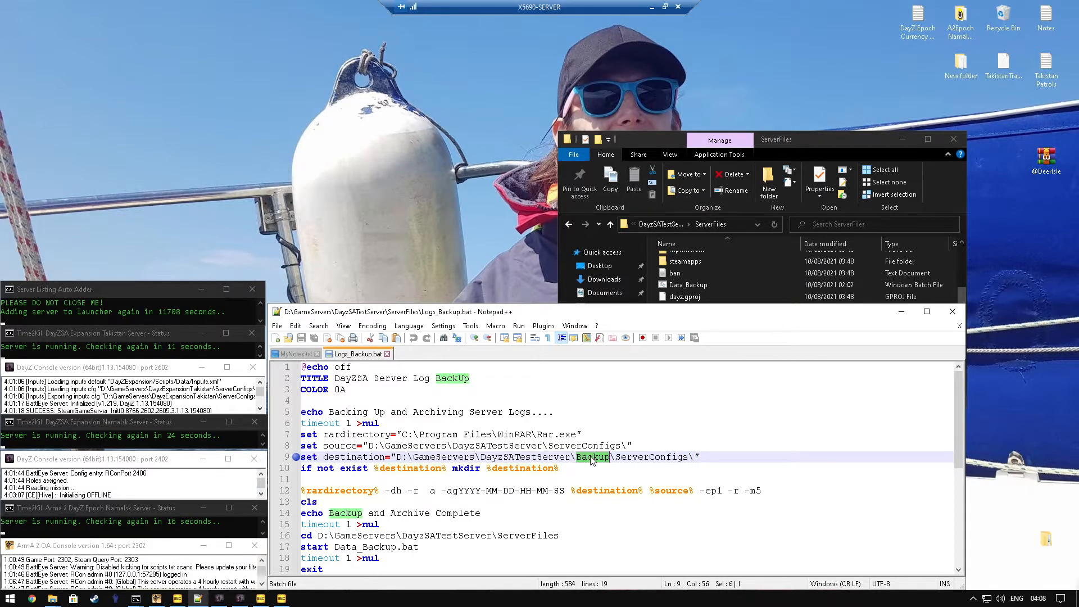
pyautogui.doubleClick(652, 457)
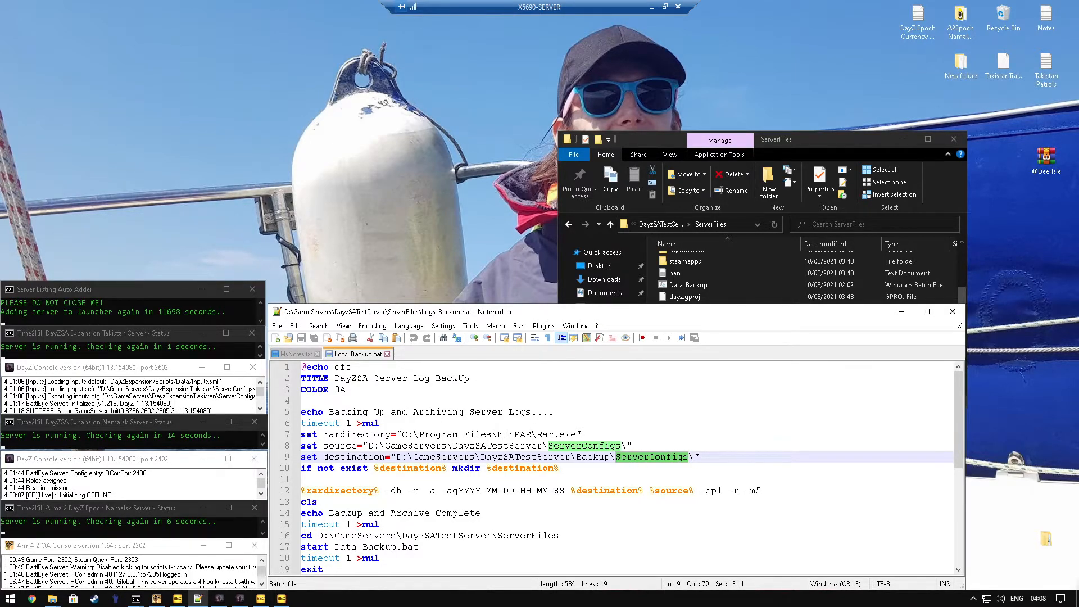
# Step: Check the ServerFiles path in the cd line near the end of Logs_Backup.bat
pyautogui.scroll(-2, 621, 467)
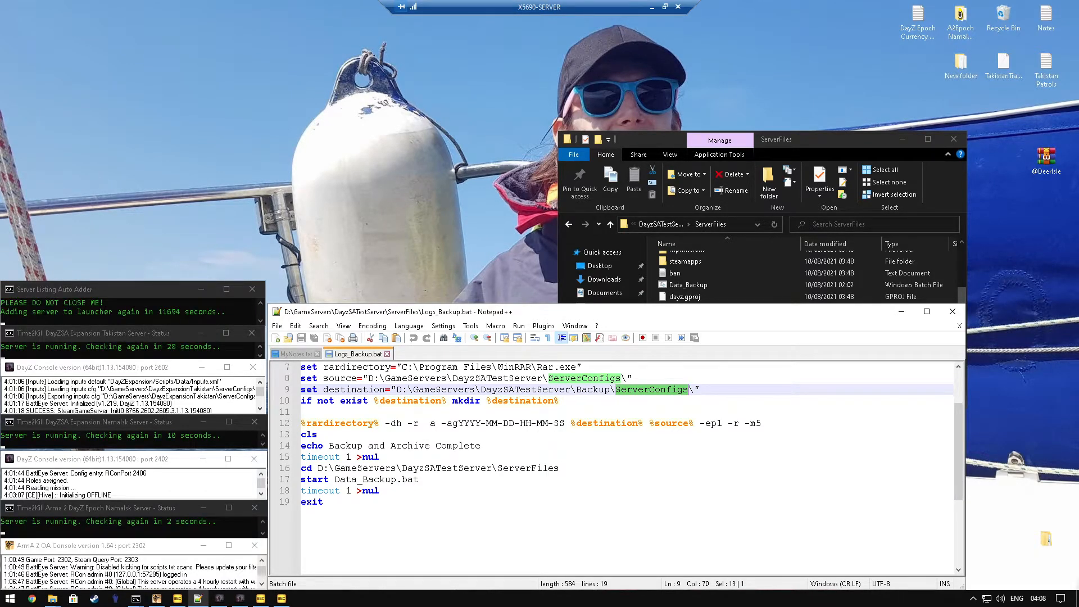
pyautogui.click(297, 468)
pyautogui.moveTo(559, 469); pyautogui.dragTo(317, 468)
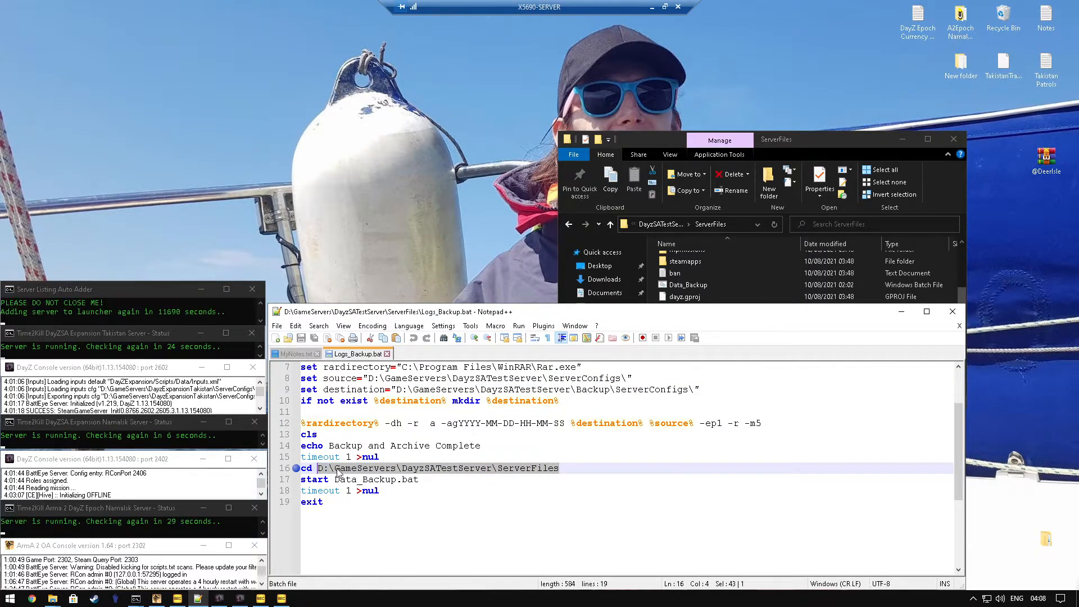
# Step: Close Logs_Backup.bat and open Data_Backup.bat from the ServerFiles folder in Notepad++
pyautogui.click(388, 354)
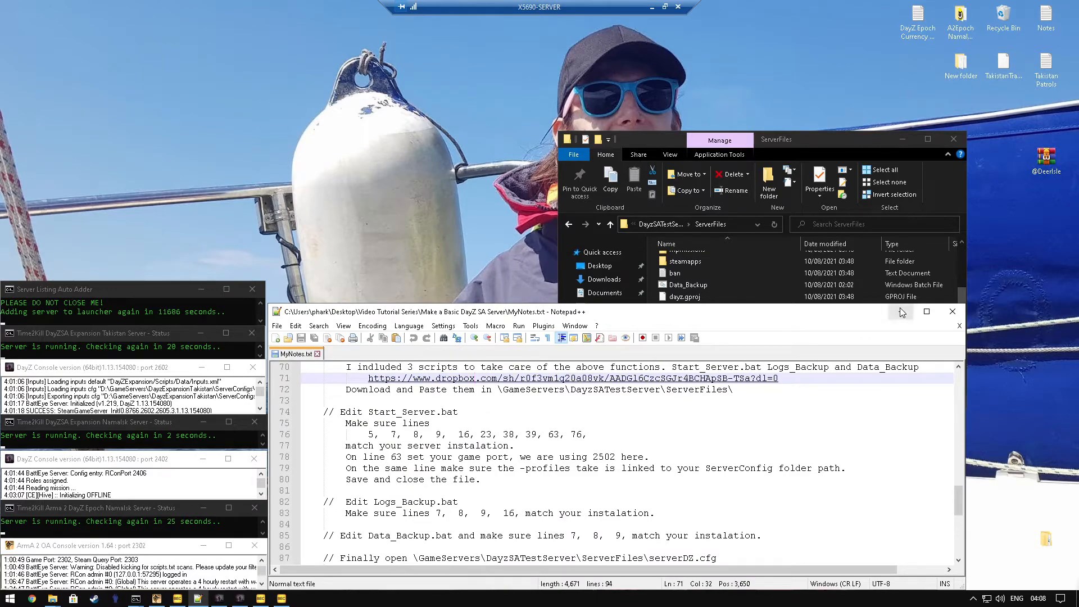
pyautogui.click(777, 140)
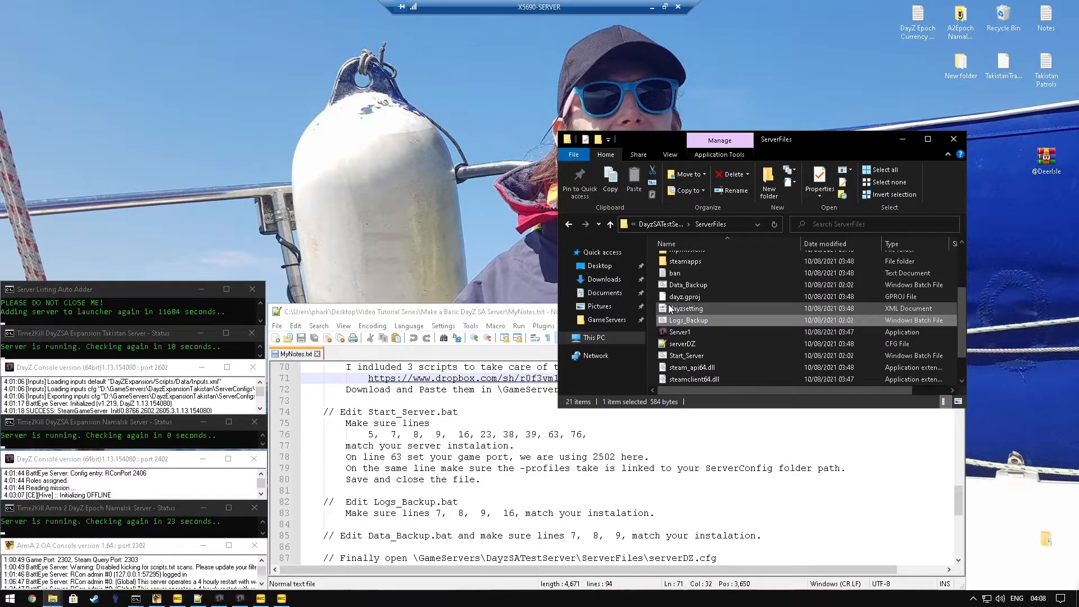
pyautogui.rightClick(684, 286)
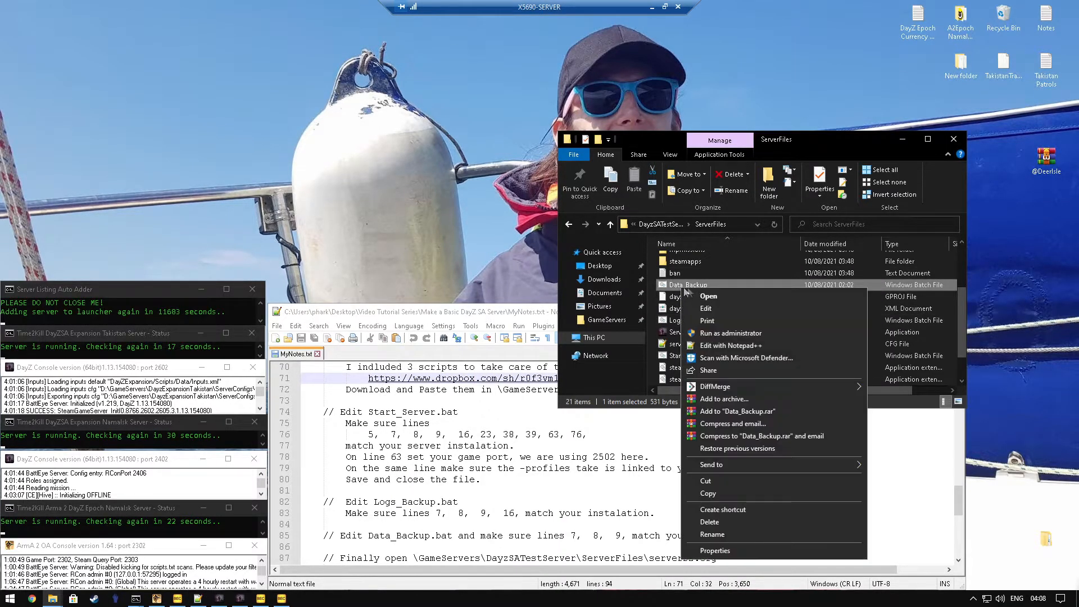
pyautogui.click(753, 345)
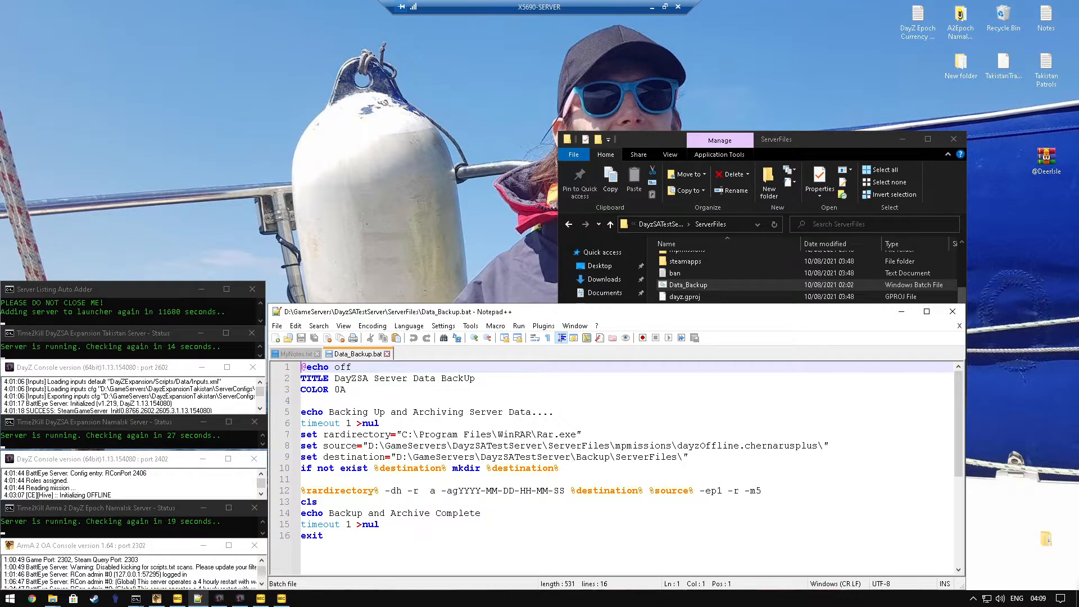
# Step: Examine the rardirectory, source mission and destination backup paths in Data_Backup.bat
pyautogui.click(296, 435)
pyautogui.click(296, 434)
pyautogui.click(295, 445)
pyautogui.moveTo(823, 445); pyautogui.dragTo(287, 458)
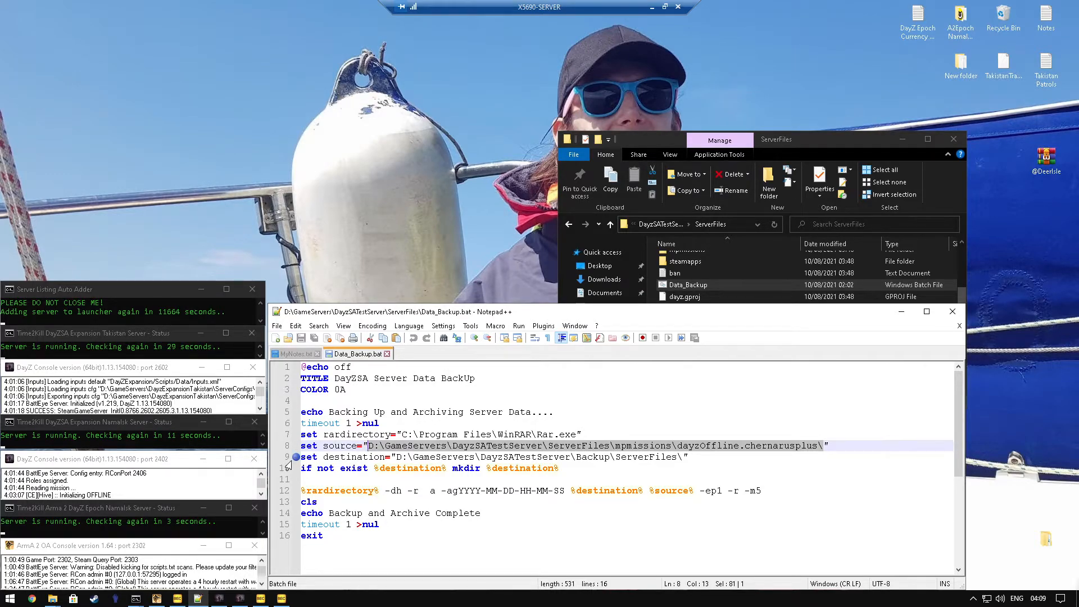
pyautogui.moveTo(683, 457); pyautogui.dragTo(615, 457)
pyautogui.click(587, 457)
pyautogui.doubleClick(587, 457)
pyautogui.doubleClick(635, 458)
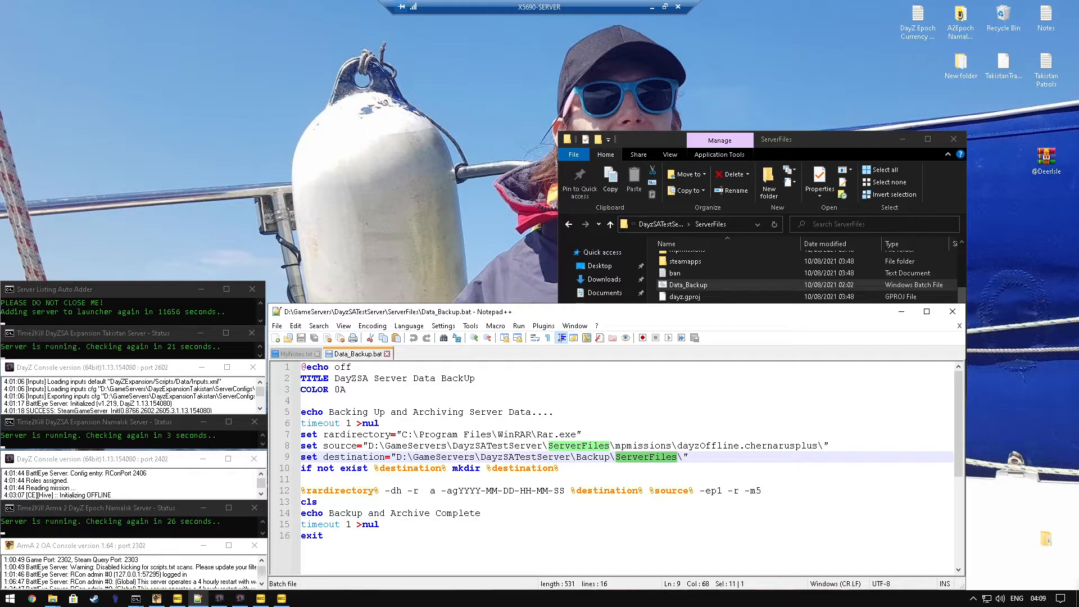
# Step: Close Data_Backup.bat, bring up the serverDZ.cfg notes in MyNotes.txt, and open serverDZ.cfg from ServerFiles in Notepad++
pyautogui.click(387, 354)
pyautogui.moveTo(340, 423); pyautogui.dragTo(660, 426)
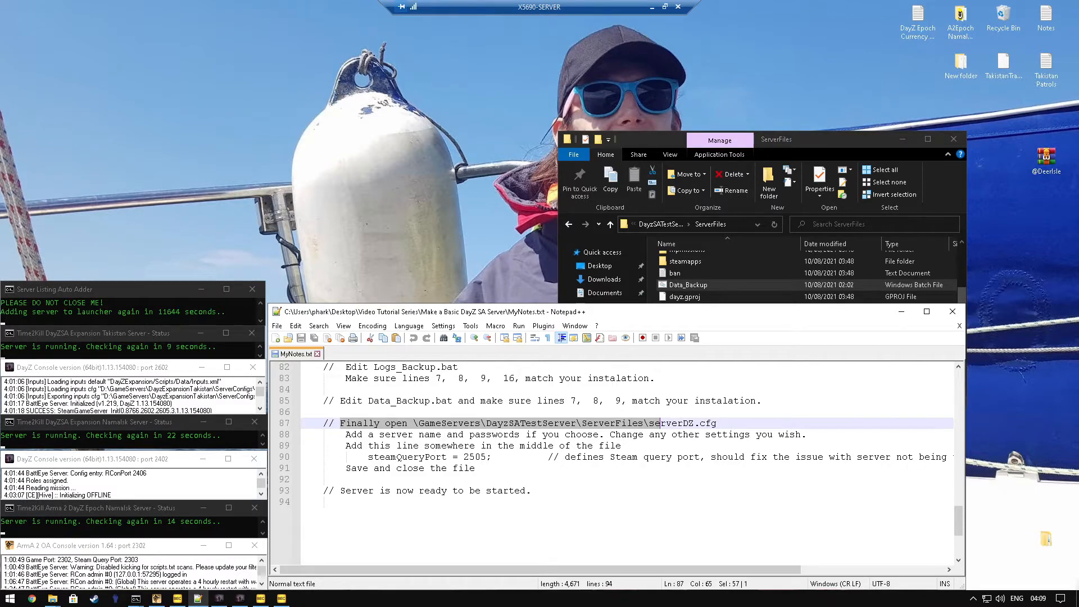
pyautogui.click(764, 140)
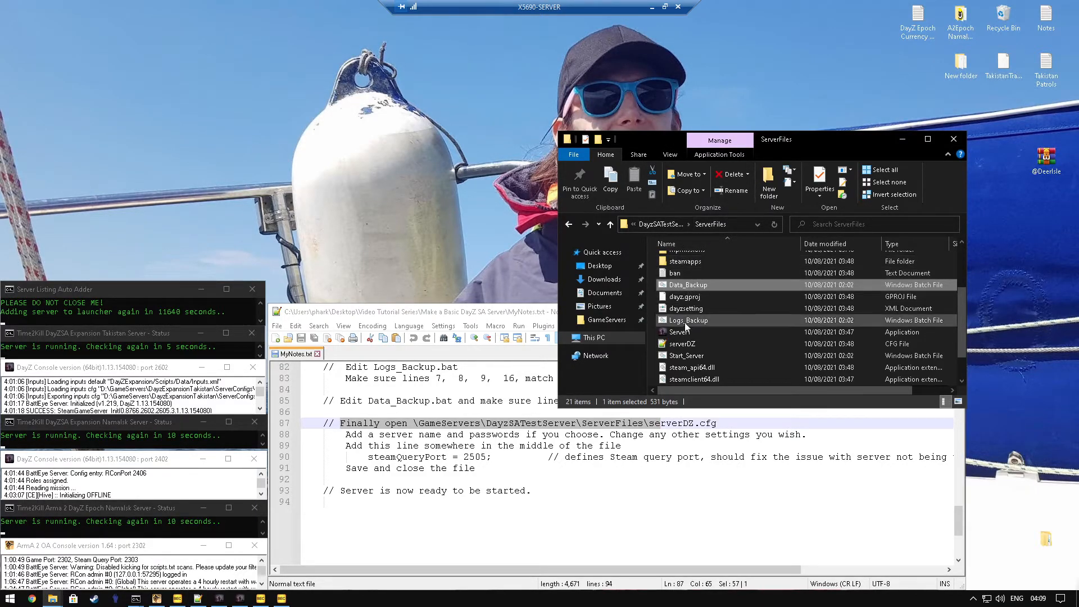
pyautogui.click(689, 346)
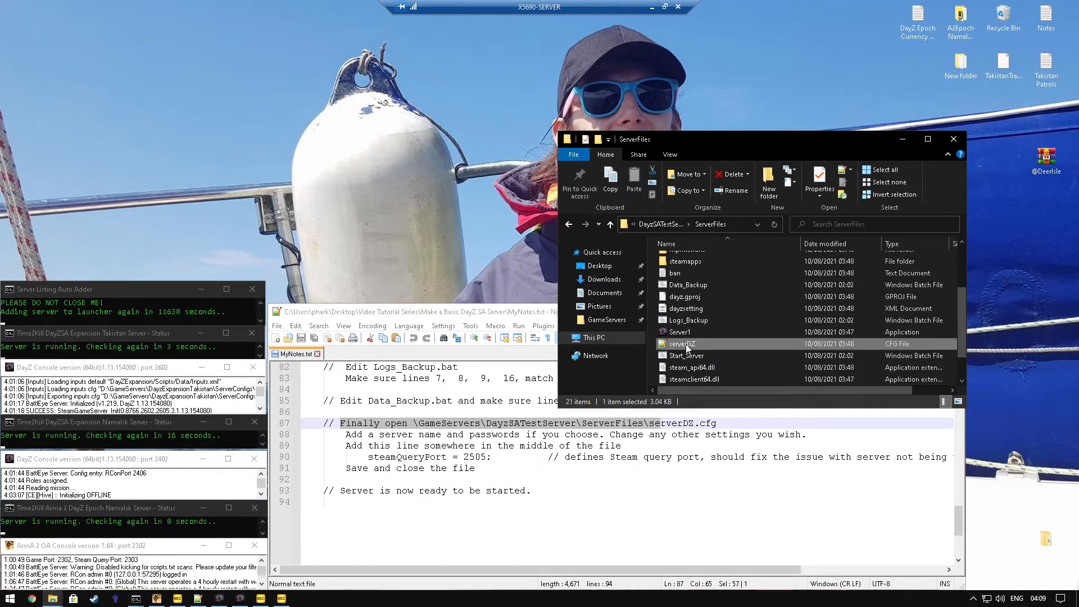
pyautogui.rightClick(680, 345)
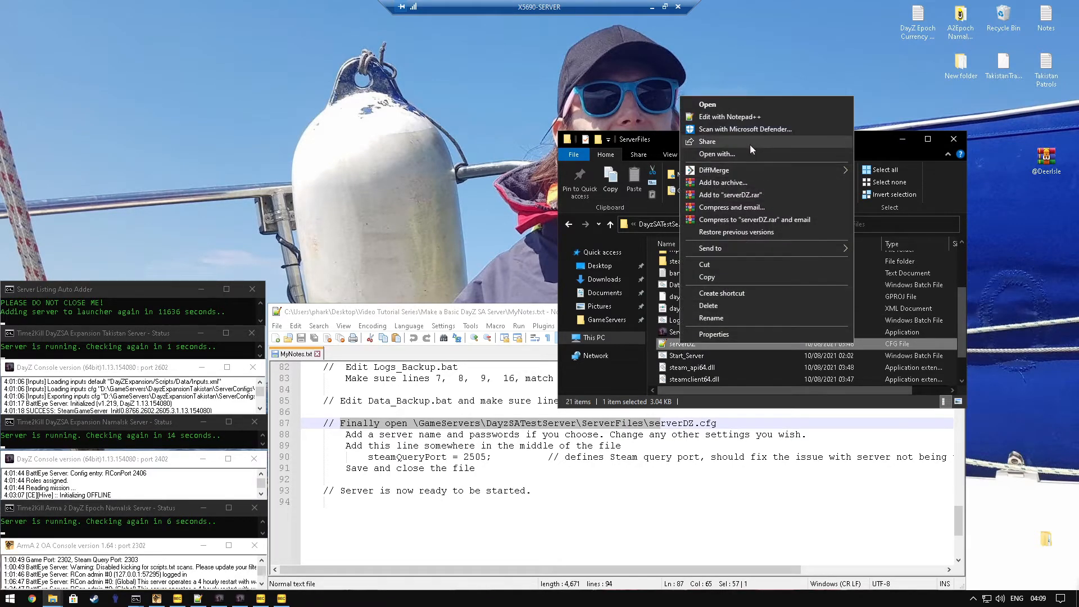
pyautogui.click(748, 118)
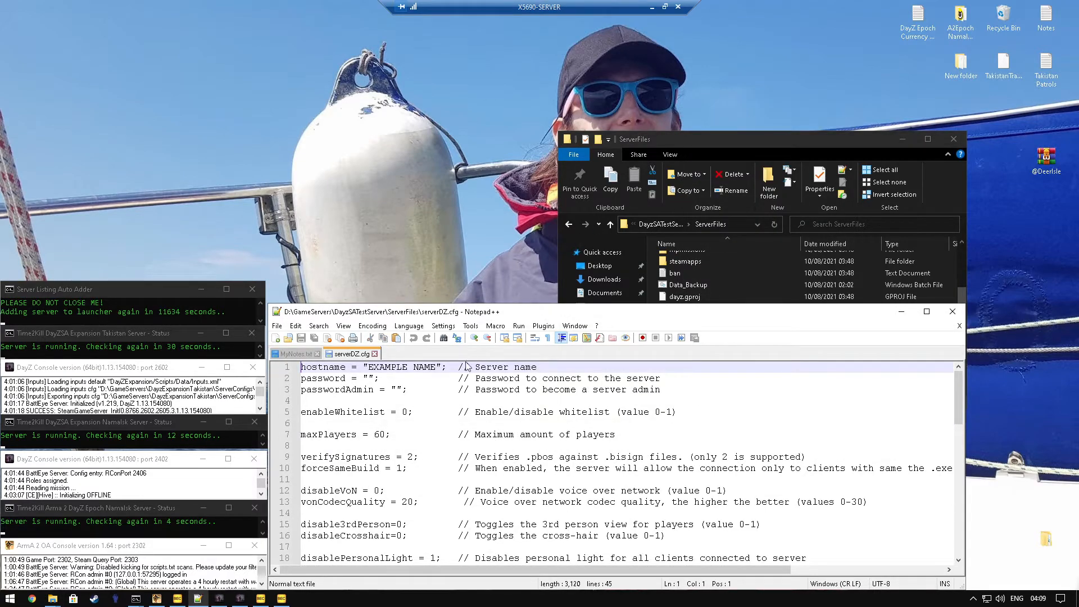
# Step: Check the hostname setting in serverDZ.cfg and insert two blank lines above the serverTime setting
pyautogui.doubleClick(388, 367)
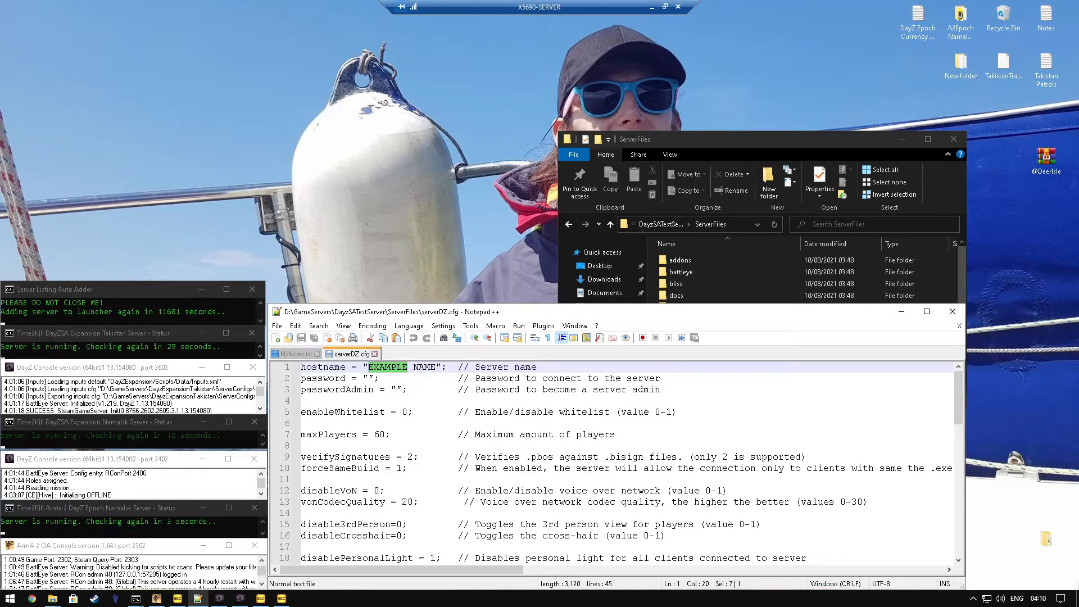
pyautogui.scroll(-5, 612, 461)
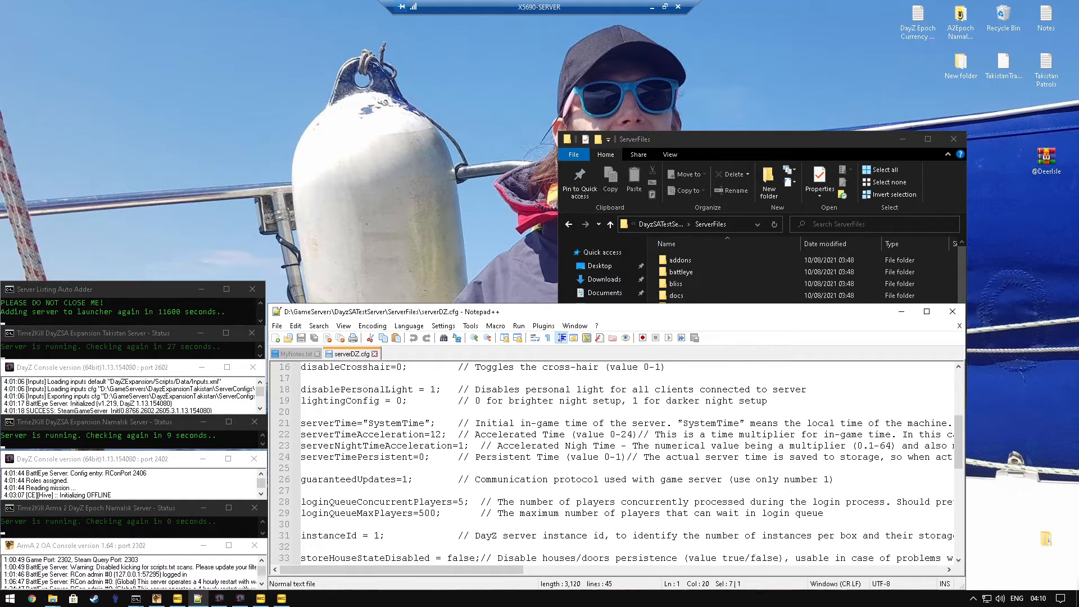
pyautogui.click(307, 412)
pyautogui.press('Return')
pyautogui.press('Return')
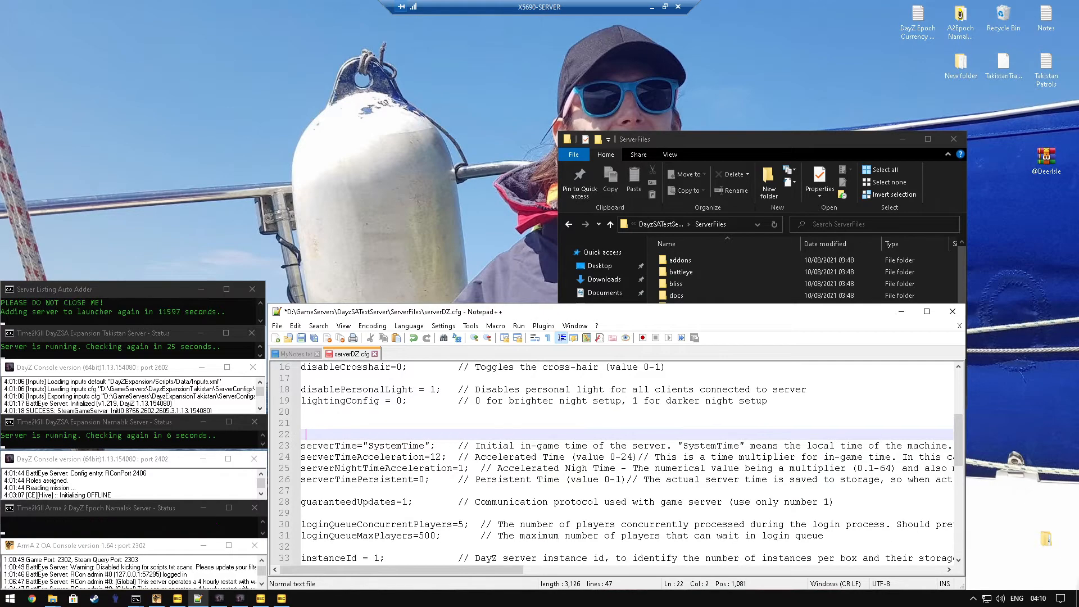
pyautogui.press('Up')
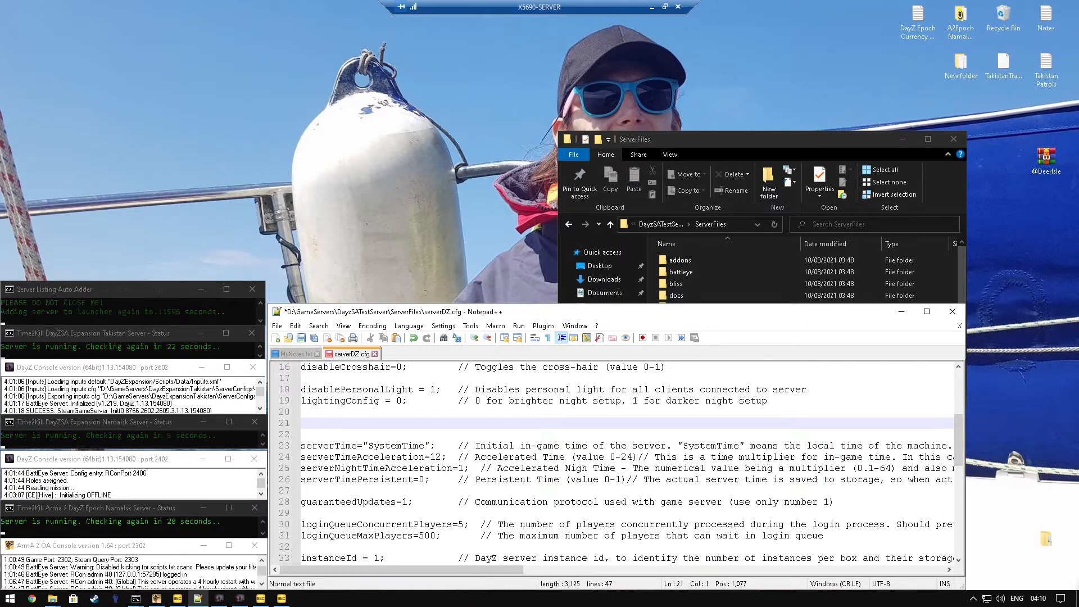
# Step: Copy "steamQueryPort = 2505;" from MyNotes.txt into the blank line above serverTime in serverDZ.cfg
pyautogui.hotkey('ctrl', 'Tab')
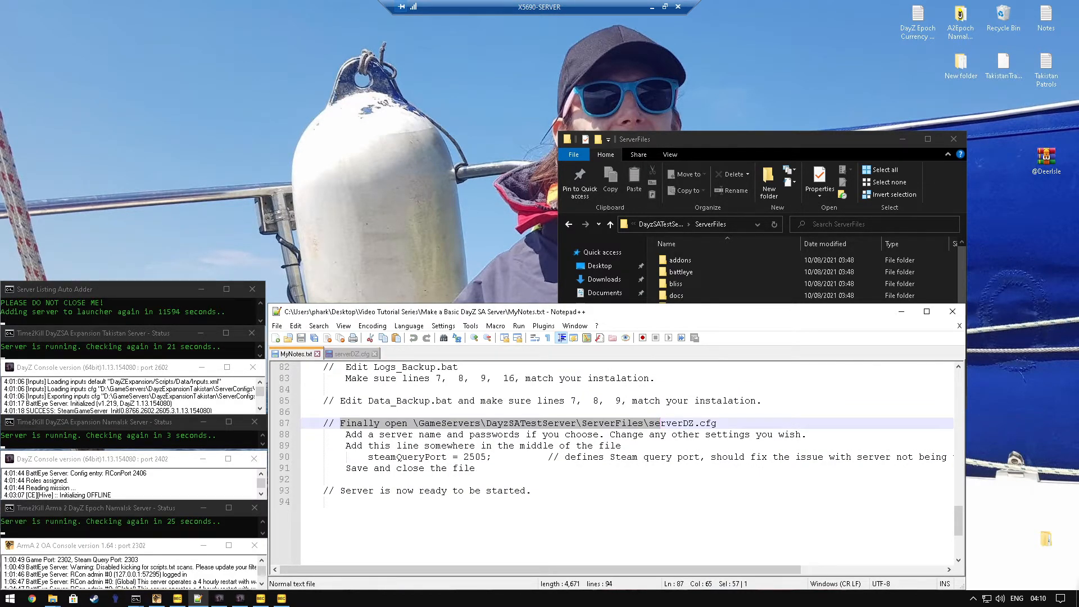
pyautogui.moveTo(368, 457); pyautogui.dragTo(492, 456)
pyautogui.rightClick(467, 466)
pyautogui.click(494, 234)
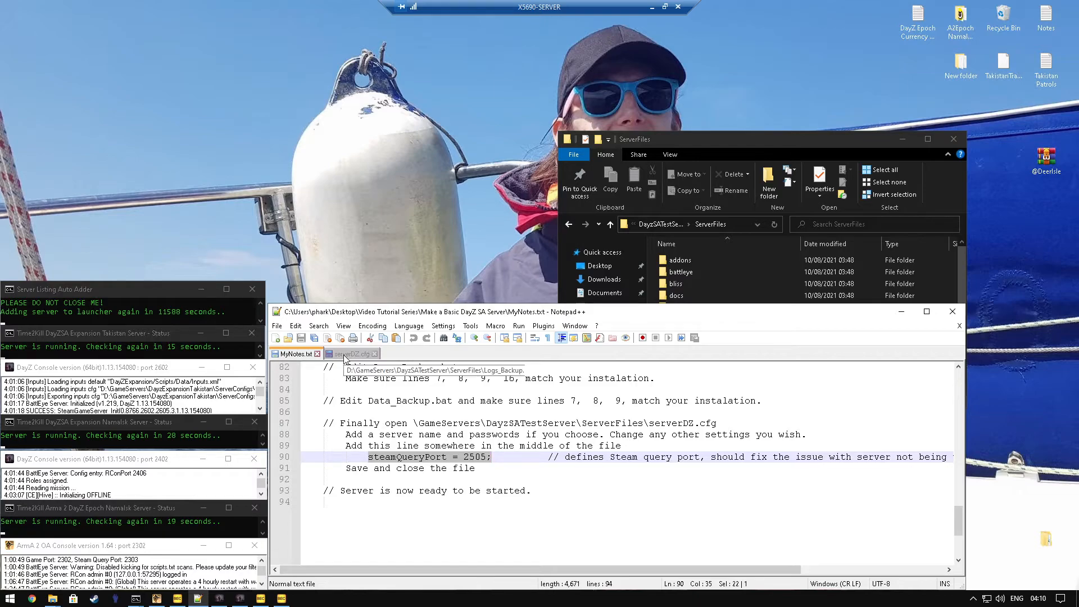
pyautogui.click(348, 354)
pyautogui.rightClick(324, 429)
pyautogui.click(354, 208)
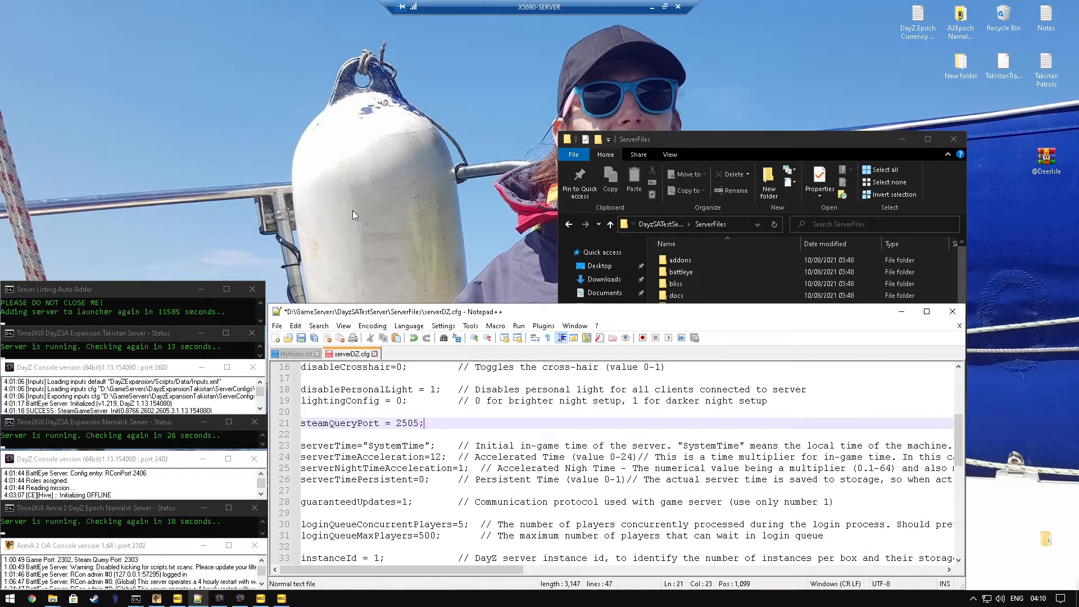
# Step: Add the notes' comment about defining the Steam query port after the steamQueryPort setting in serverDZ.cfg
pyautogui.moveTo(408, 423); pyautogui.dragTo(401, 423)
pyautogui.click(402, 424)
pyautogui.hotkey('ctrl', 'v')
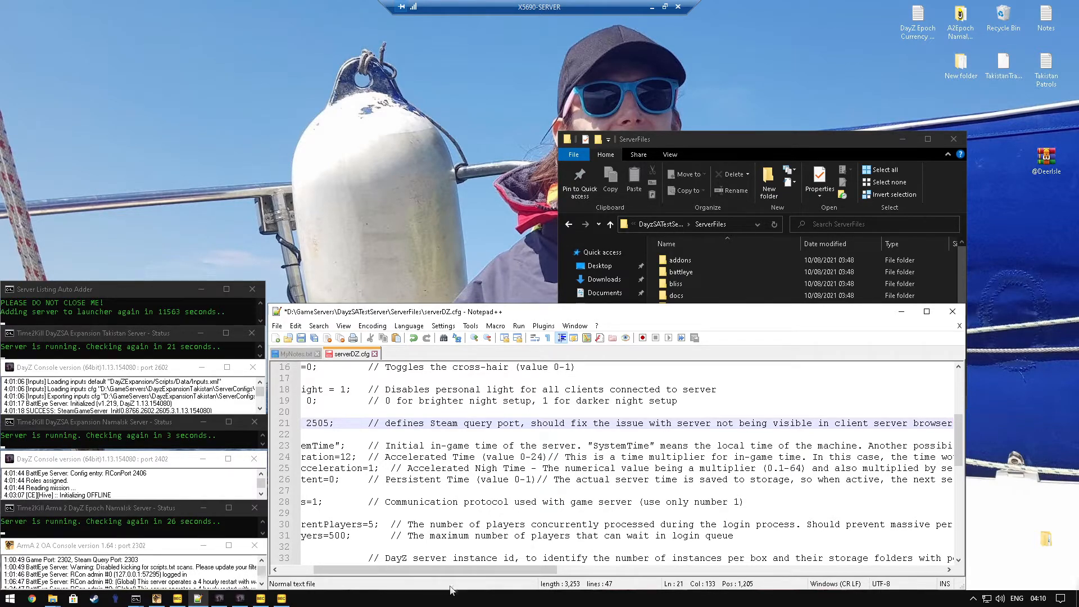
pyautogui.moveTo(493, 571); pyautogui.dragTo(454, 570)
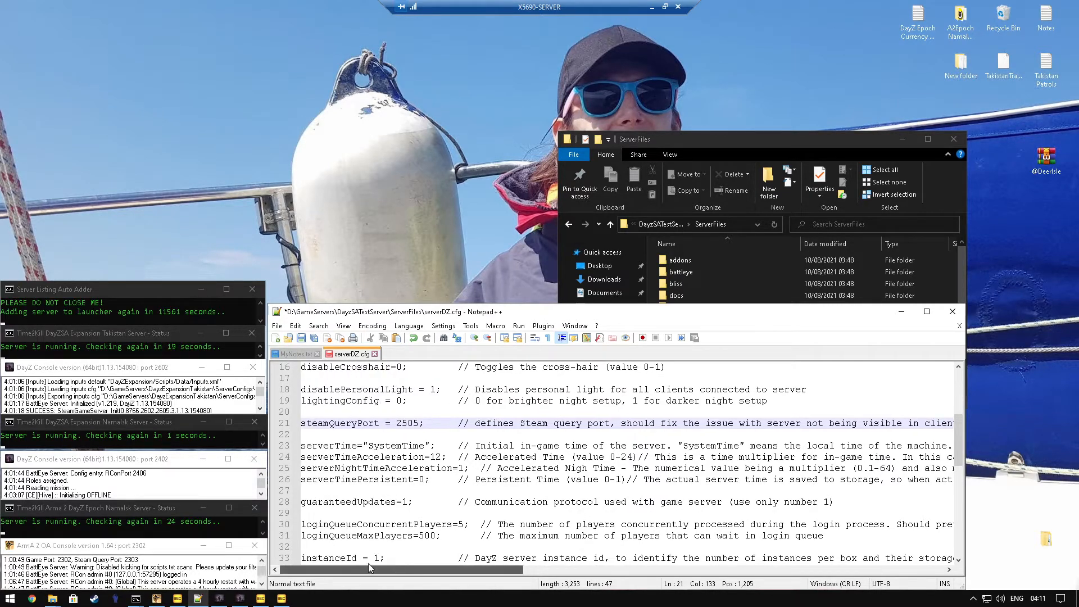
pyautogui.click(425, 423)
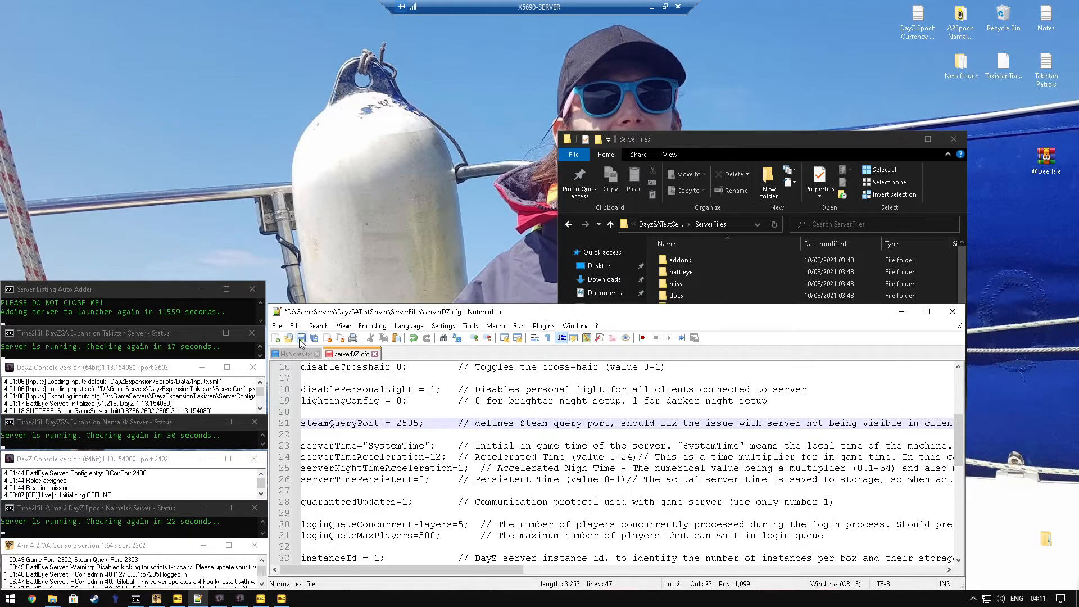
# Step: Set the hostname in serverDZ.cfg to "Test Server"
pyautogui.scroll(5, 425, 424)
pyautogui.moveTo(436, 366); pyautogui.dragTo(368, 367)
pyautogui.write('Test S')
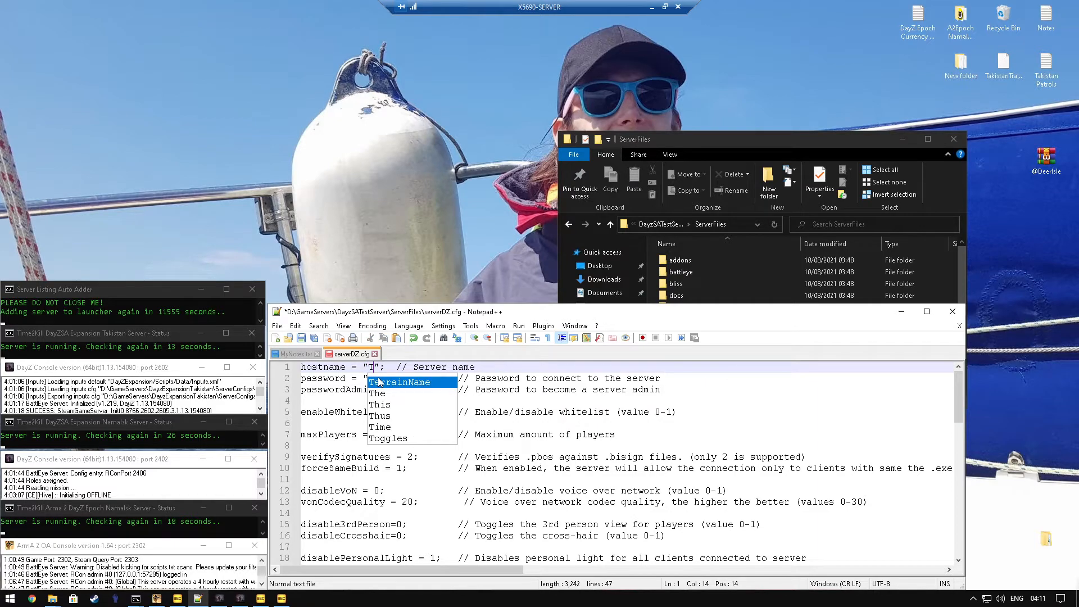
pyautogui.write('erver')
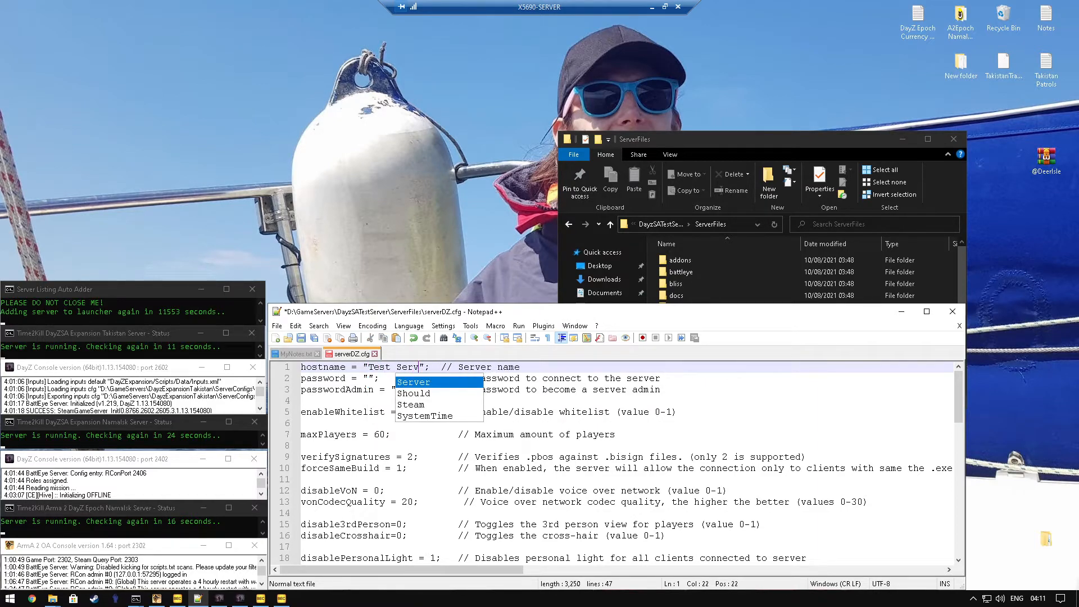
pyautogui.click(484, 389)
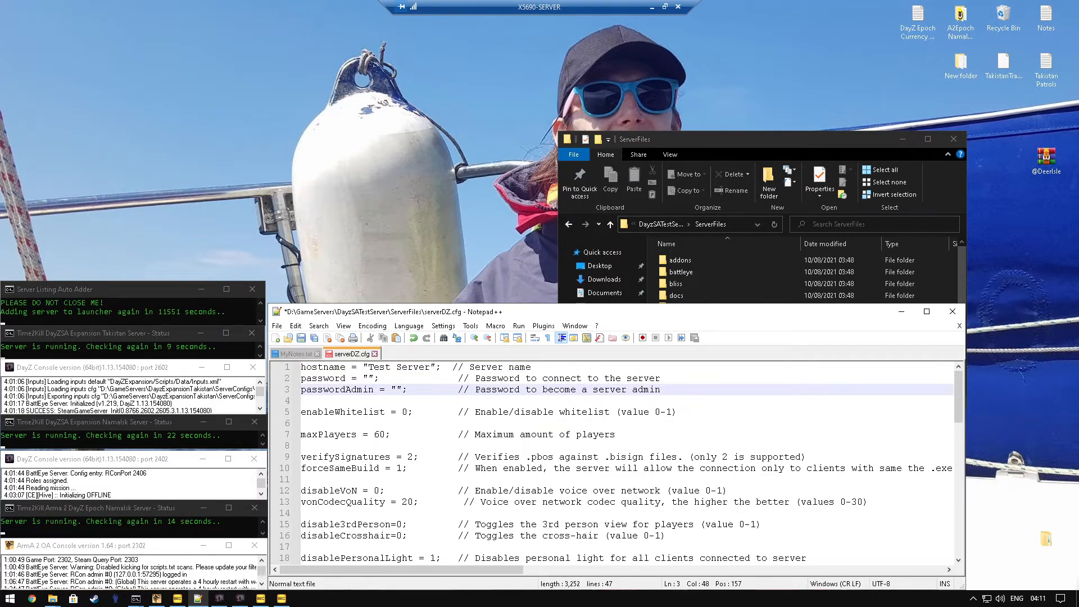
# Step: Check the mission template name in the Missions class at the end of serverDZ.cfg
pyautogui.scroll(-10, 618, 460)
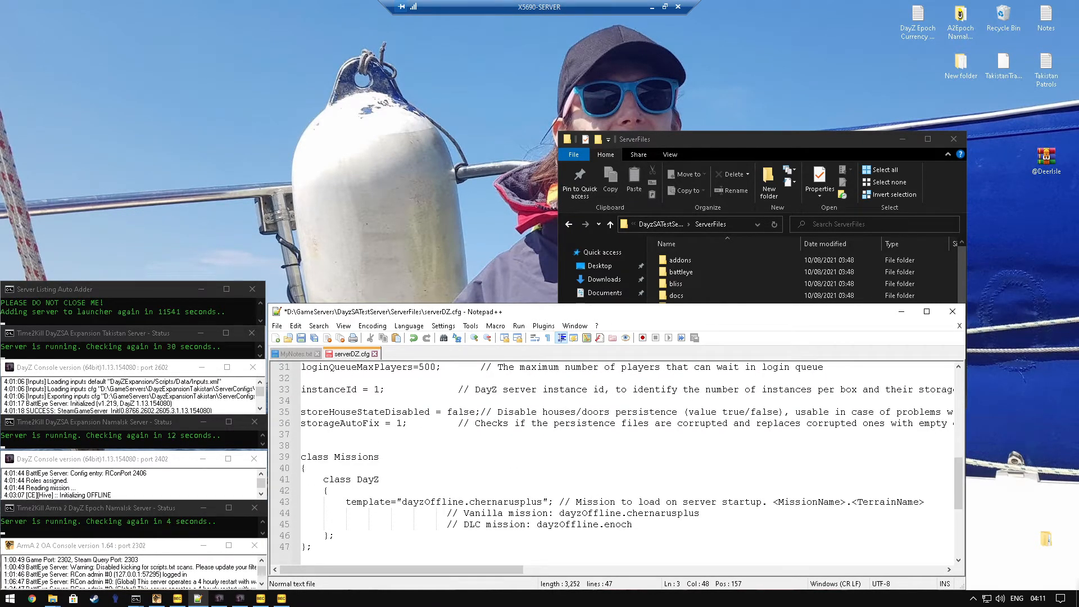
pyautogui.moveTo(543, 502); pyautogui.dragTo(401, 502)
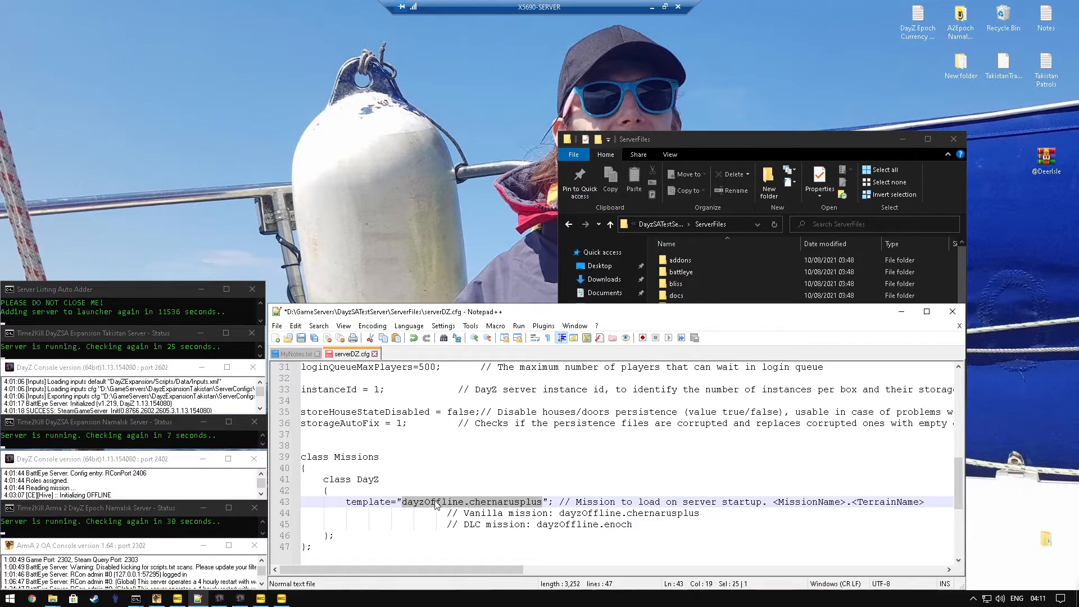
# Step: Save serverDZ.cfg, then close both it and MyNotes.txt
pyautogui.scroll(10, 612, 461)
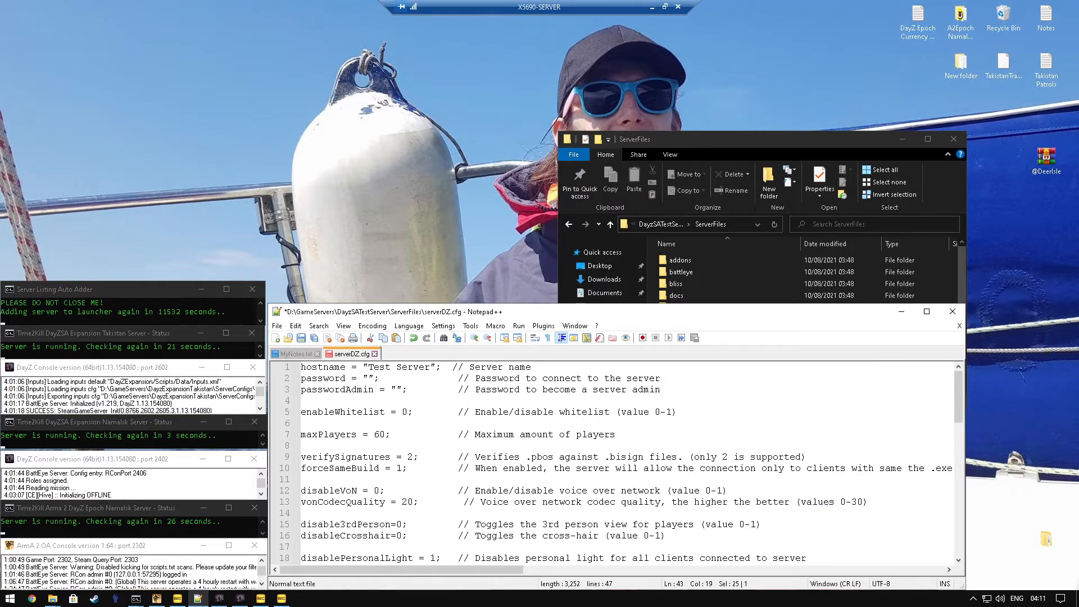
pyautogui.click(301, 337)
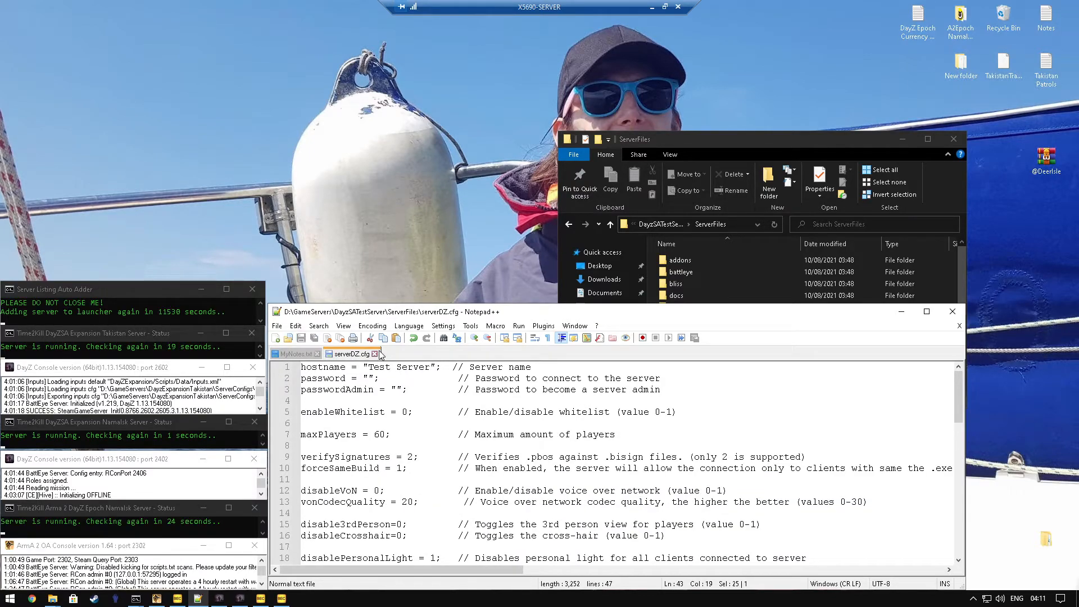
pyautogui.click(374, 354)
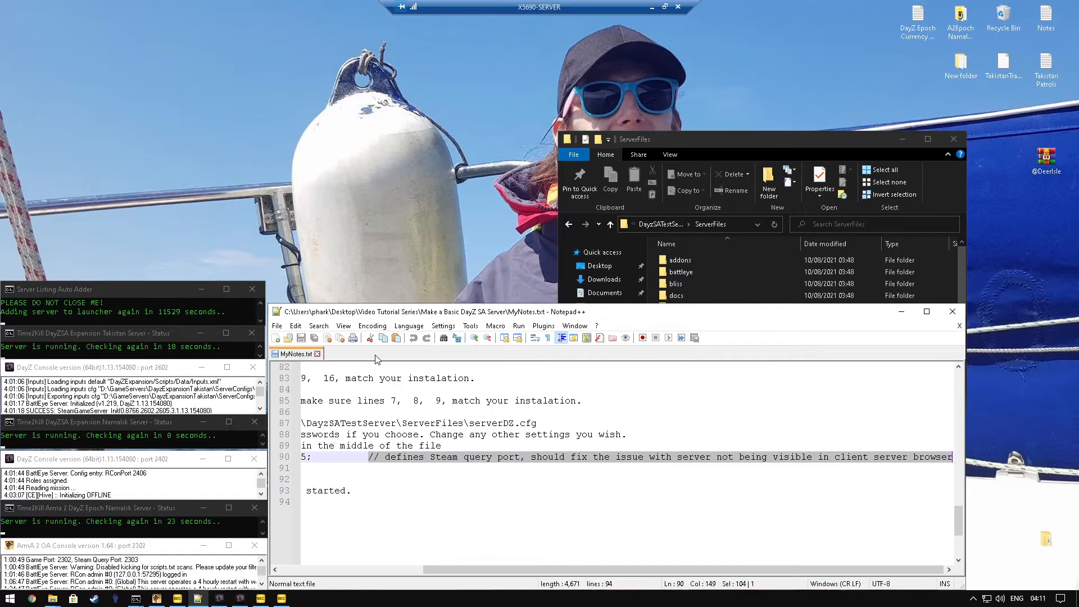
pyautogui.click(317, 354)
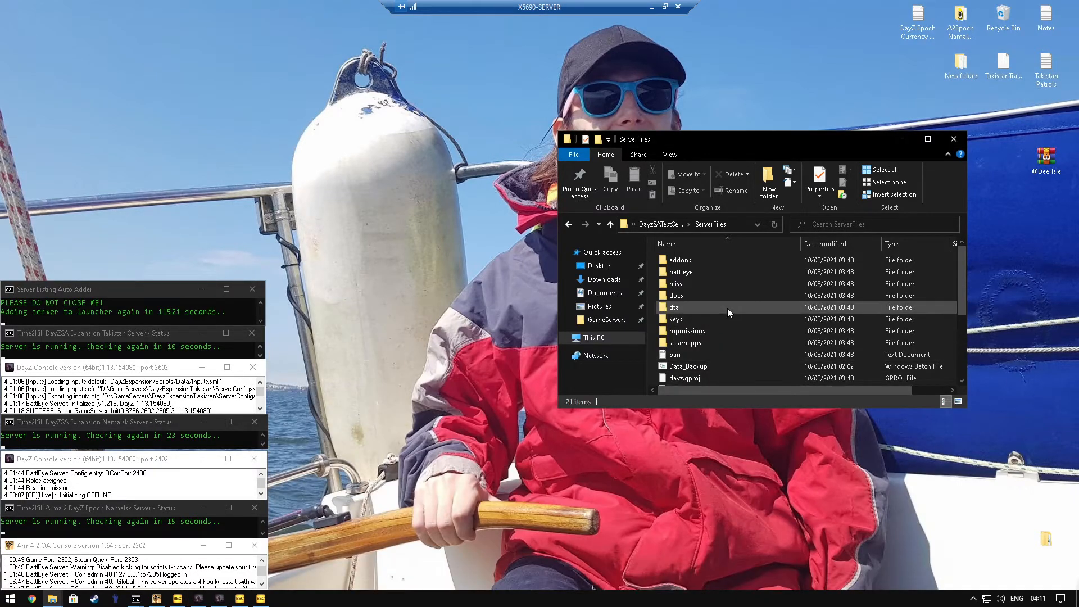
# Step: Launch the server by running the Start_Server batch file in the ServerFiles folder
pyautogui.scroll(-4, 727, 308)
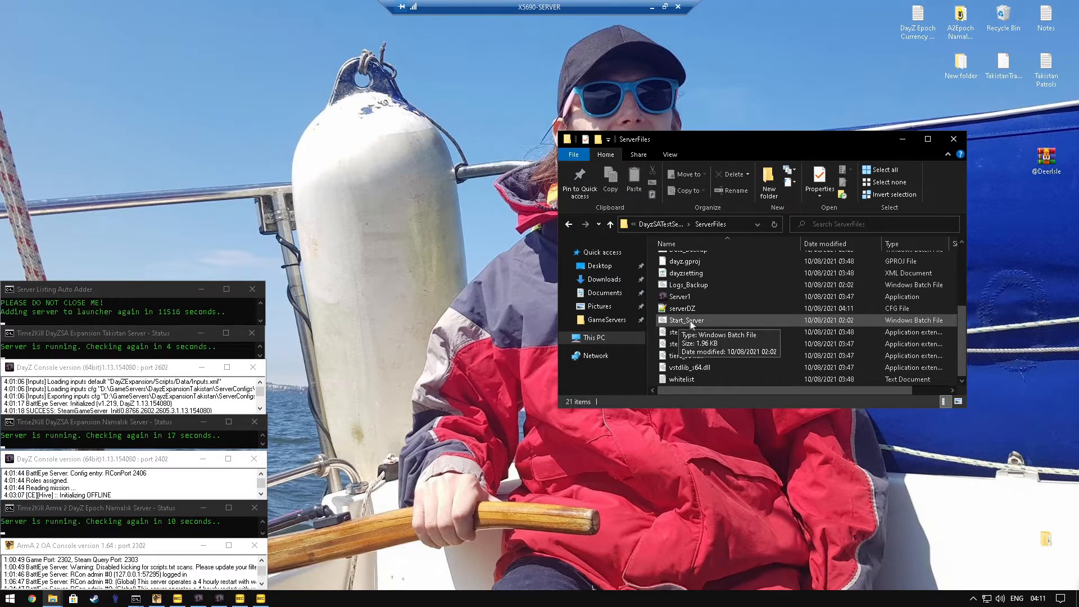
pyautogui.click(684, 333)
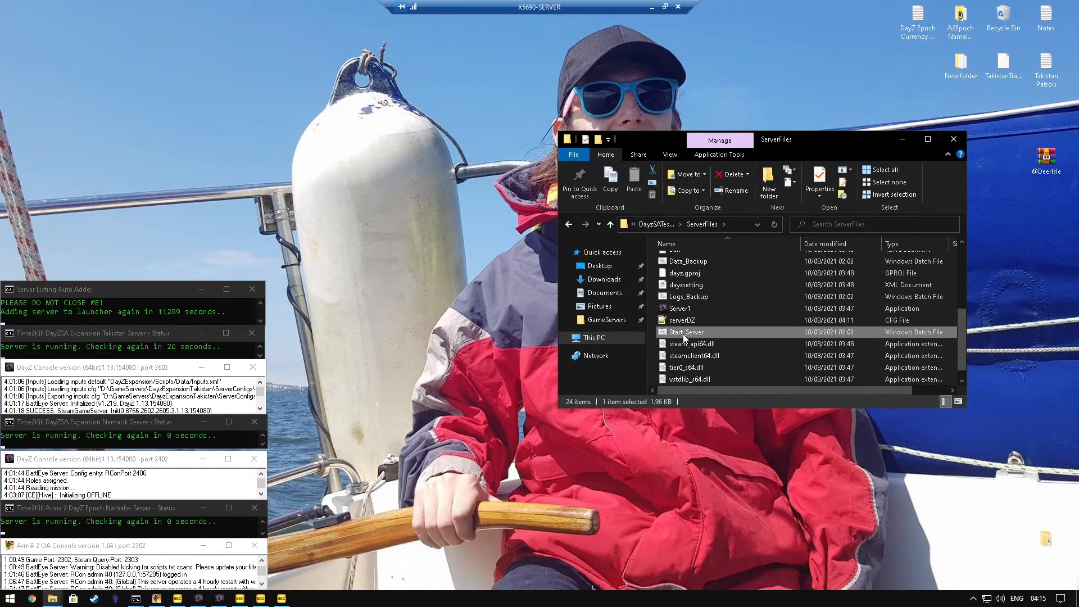
pyautogui.doubleClick(682, 334)
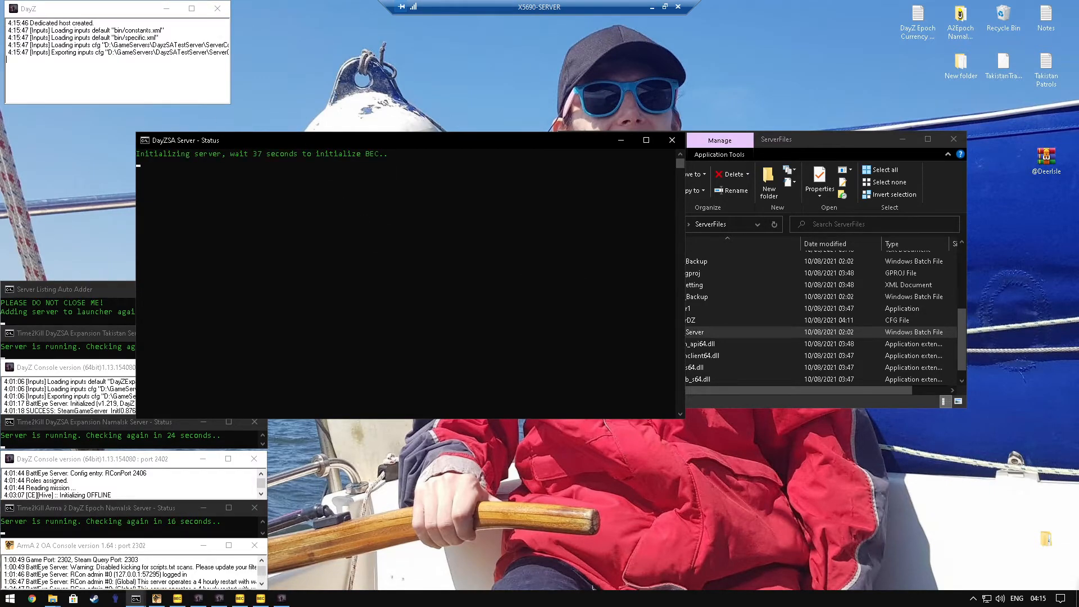
# Step: Minimize the ServerFiles window and arrange the server windows: shrink the DayZSA status window, widen the DayZ console, and place a smaller Bec window below the status
pyautogui.click(904, 139)
pyautogui.moveTo(691, 427); pyautogui.dragTo(414, 175)
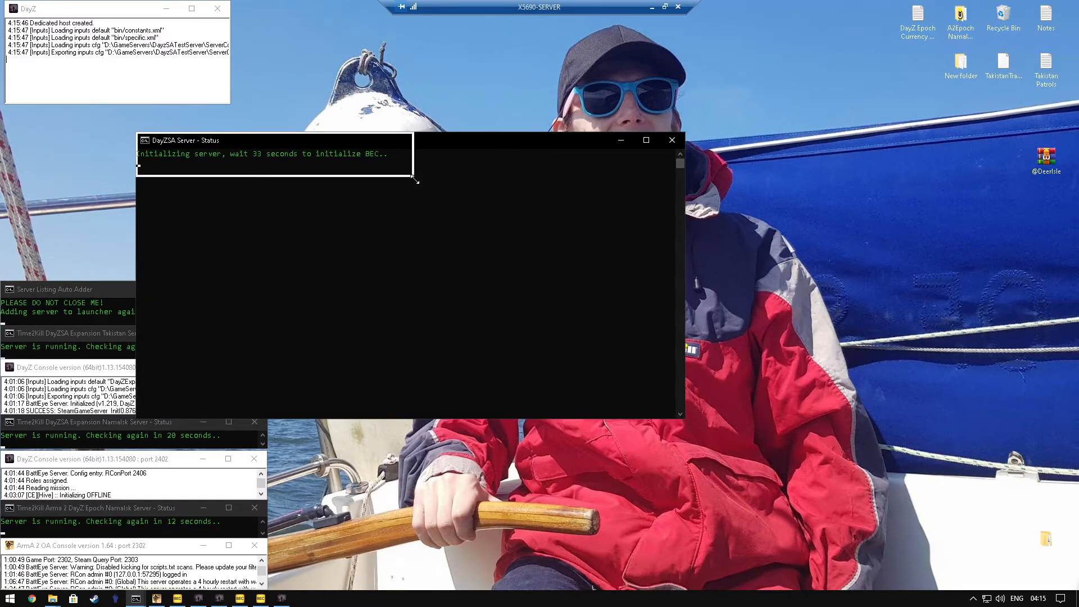
pyautogui.moveTo(413, 40)
pyautogui.mouseDown()
pyautogui.moveTo(365, 37)
pyautogui.moveTo(413, 52)
pyautogui.mouseUp()
pyautogui.moveTo(233, 58); pyautogui.dragTo(287, 58)
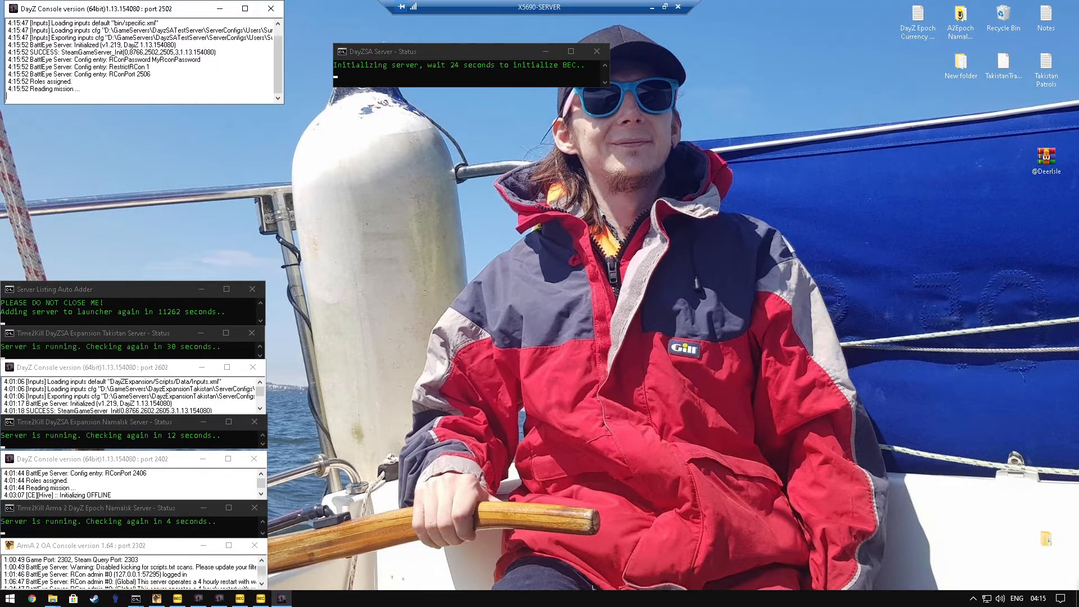
pyautogui.moveTo(108, 59); pyautogui.dragTo(201, 59)
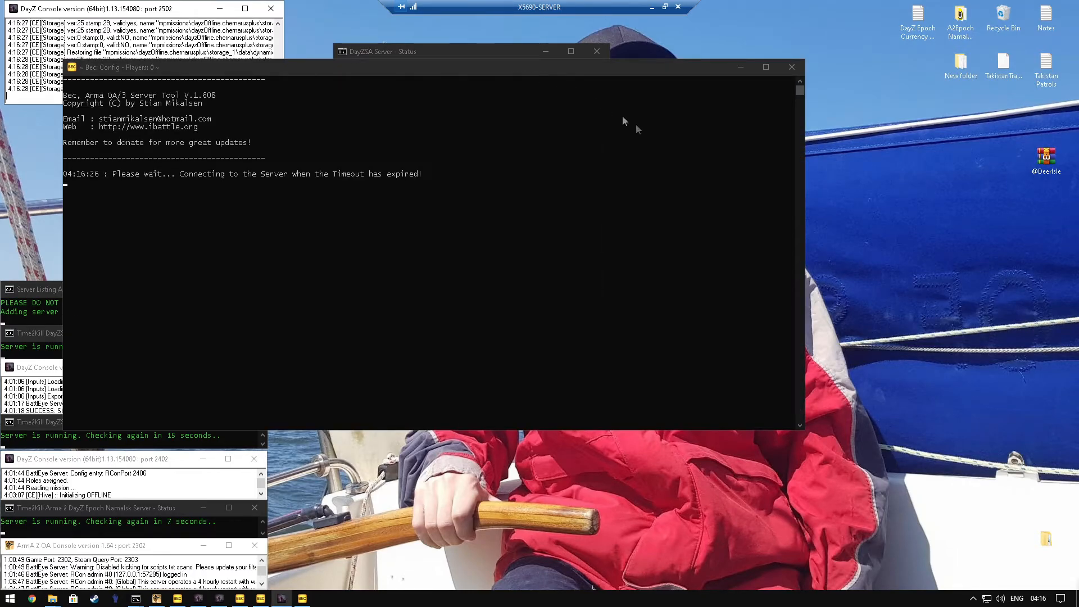
pyautogui.moveTo(806, 434); pyautogui.dragTo(452, 204)
pyautogui.moveTo(517, 124); pyautogui.dragTo(555, 100)
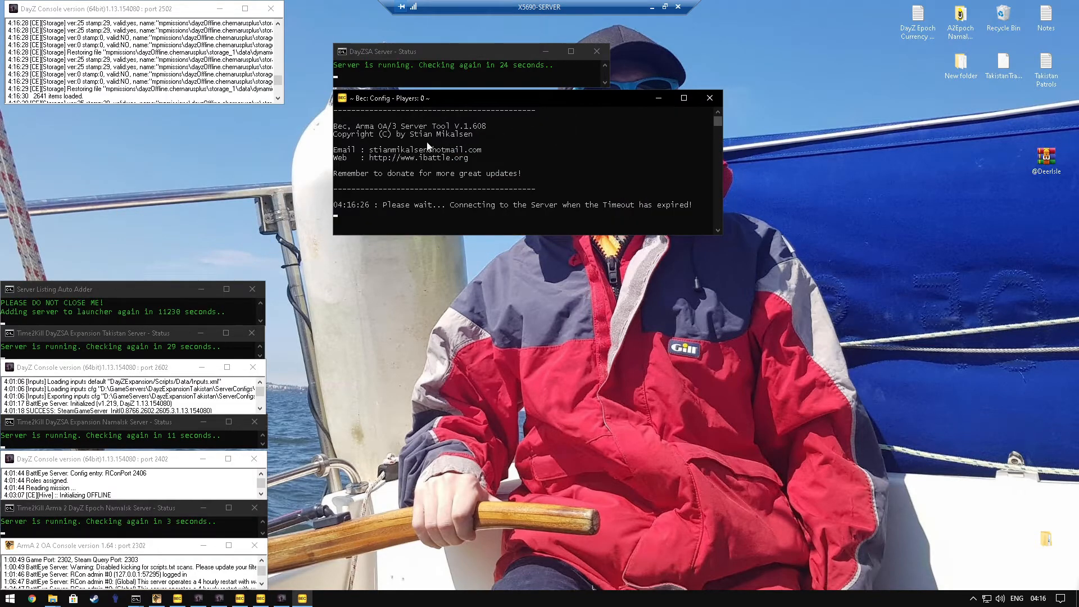